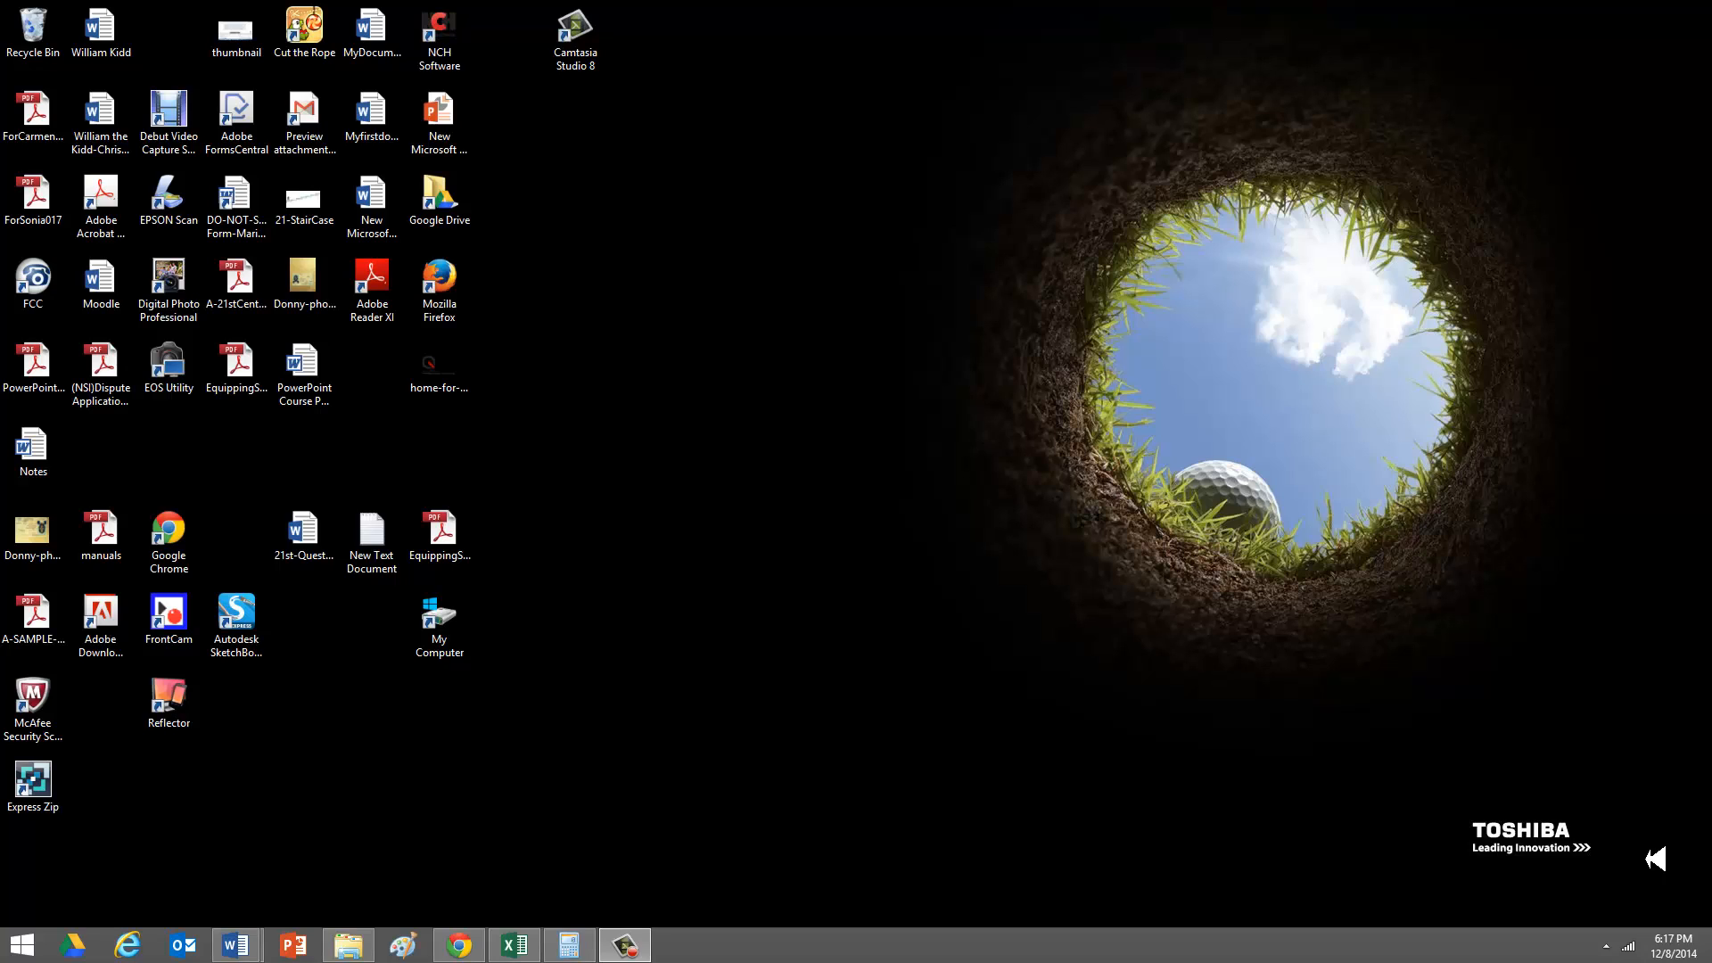
- Open Excel with a blank workbook and enter the title "Rostere" in cell G1
left_click(504, 947)
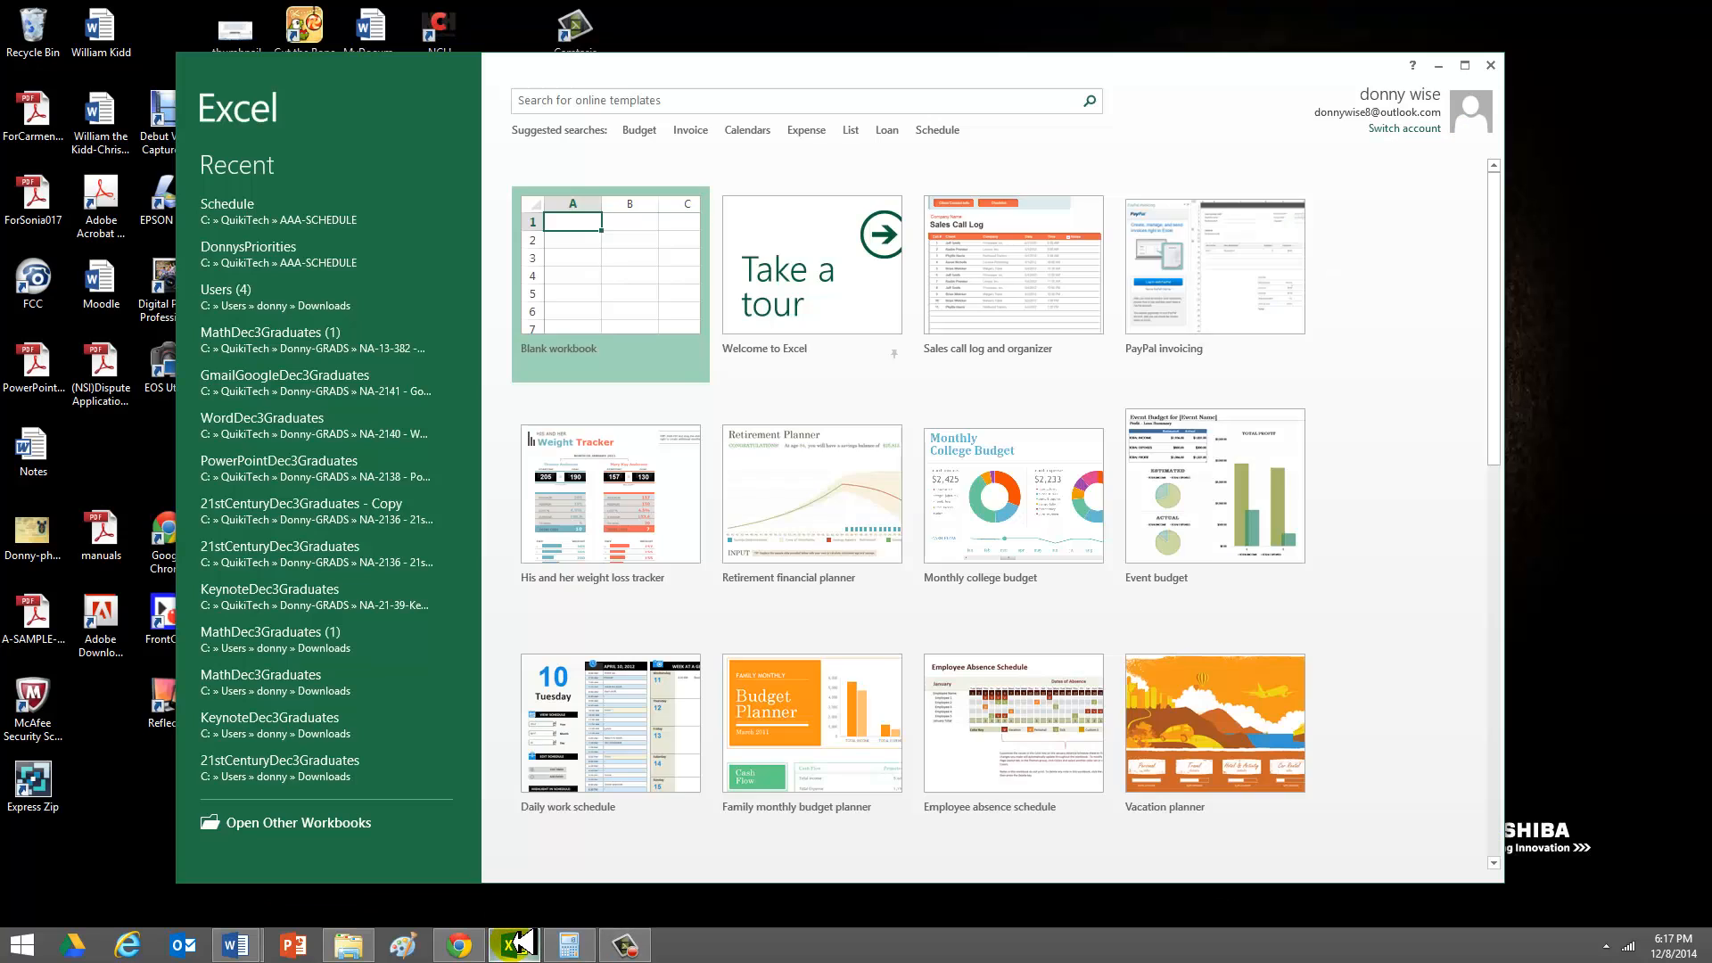
left_click(612, 283)
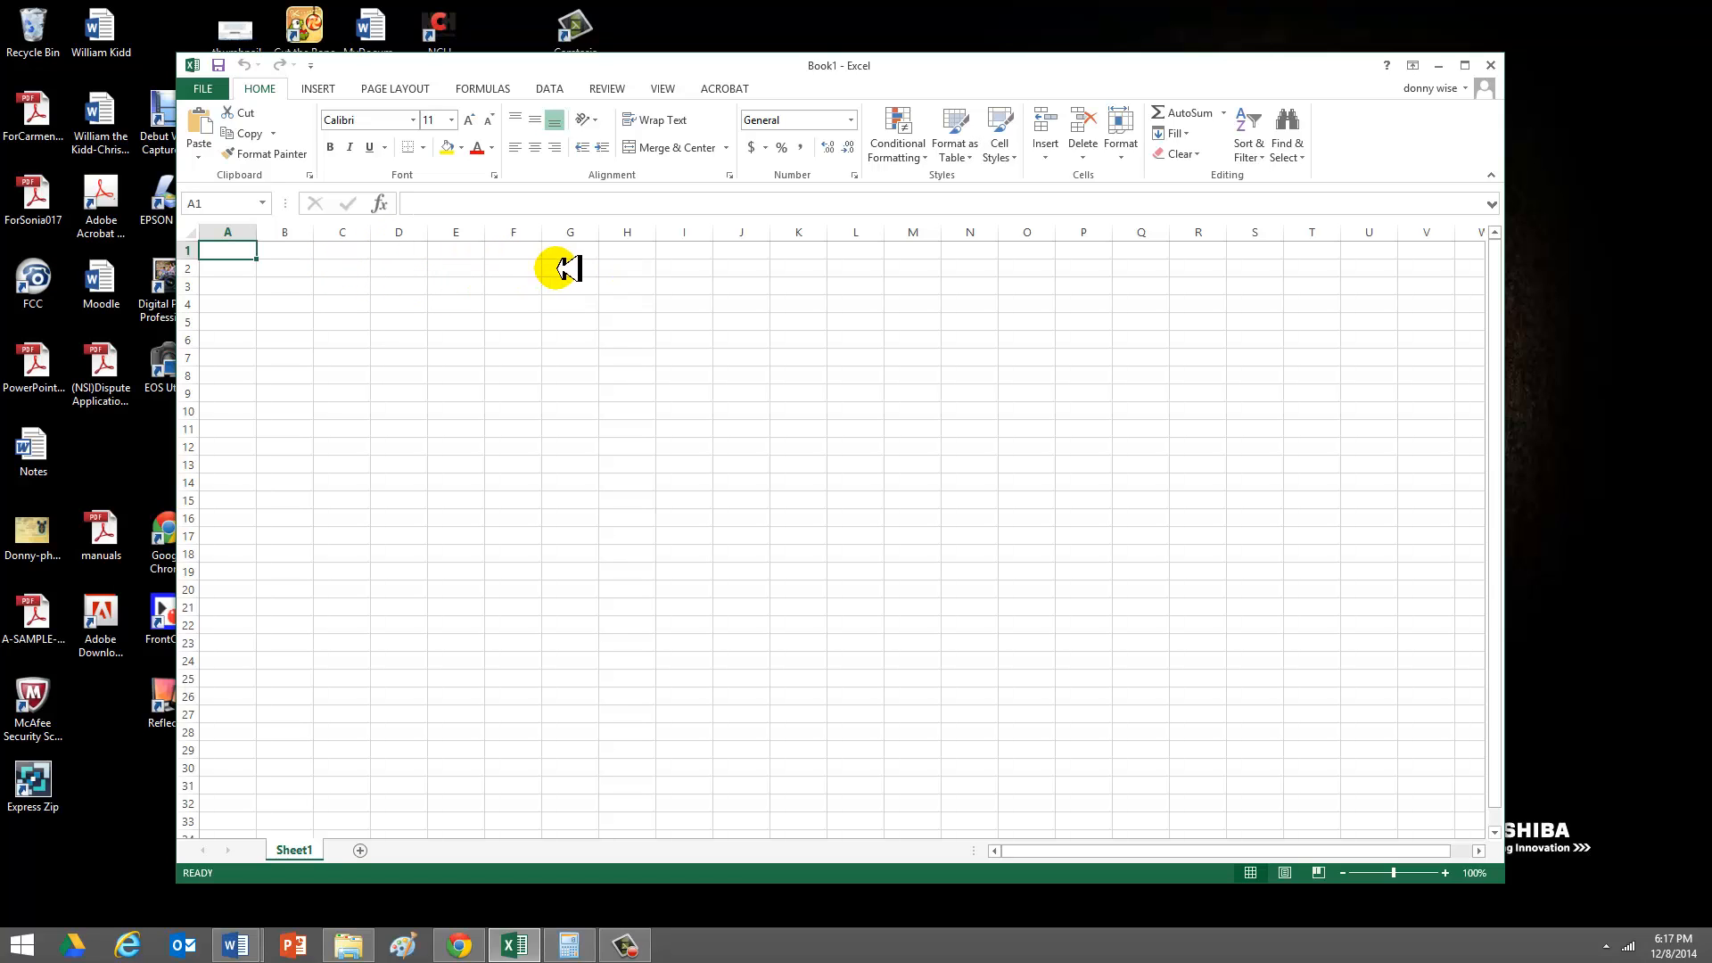
left_click(591, 257)
type("Rost")
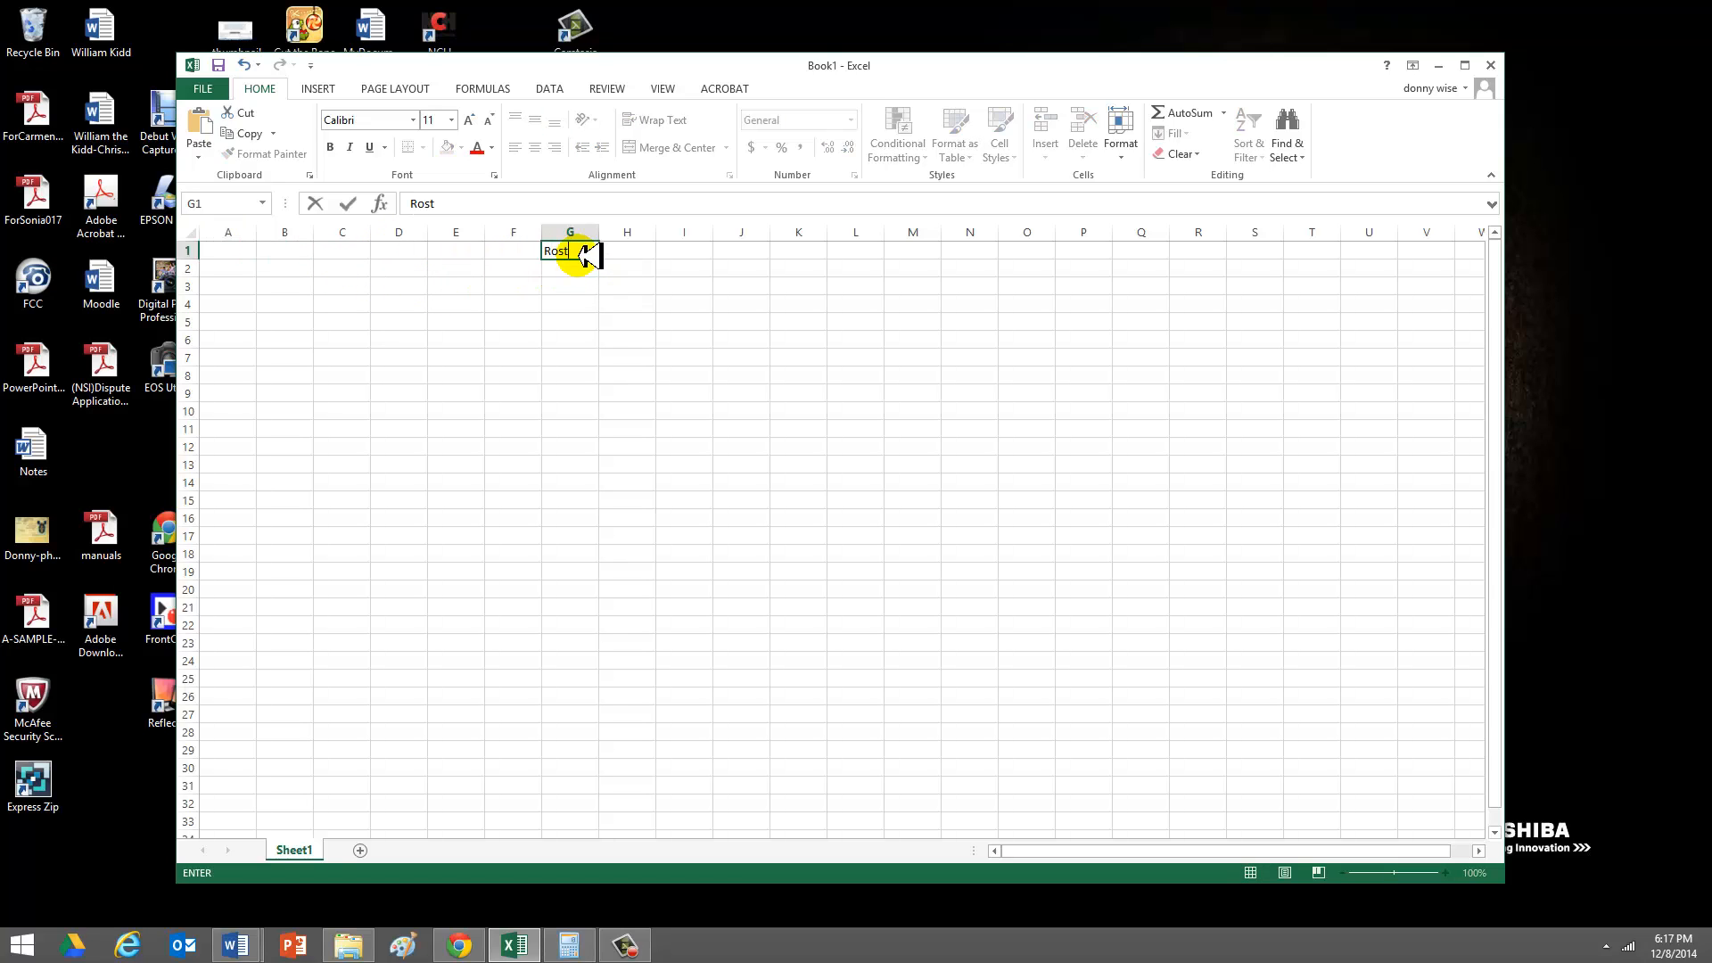
type("ere")
key("Return")
key("Return")
- Enter the column headings "Students" in cell B3 and "Grades" in cell K3
key("Left")
key("Left")
key("Left")
key("Left")
key("Left")
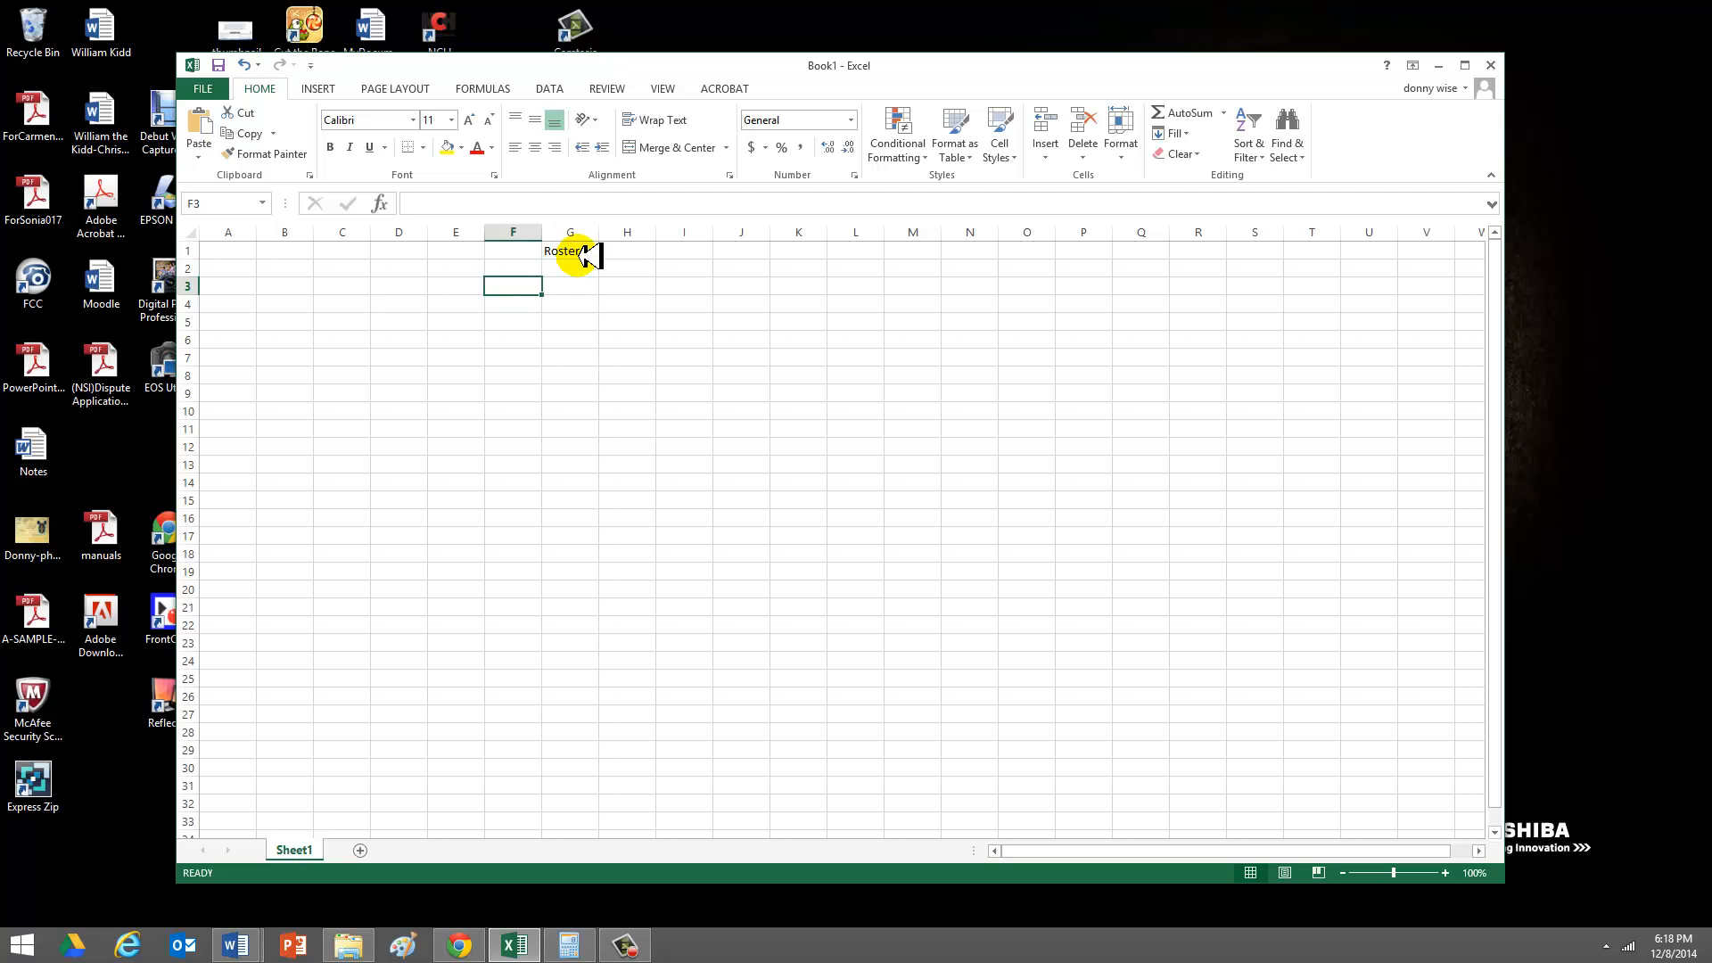
type("St")
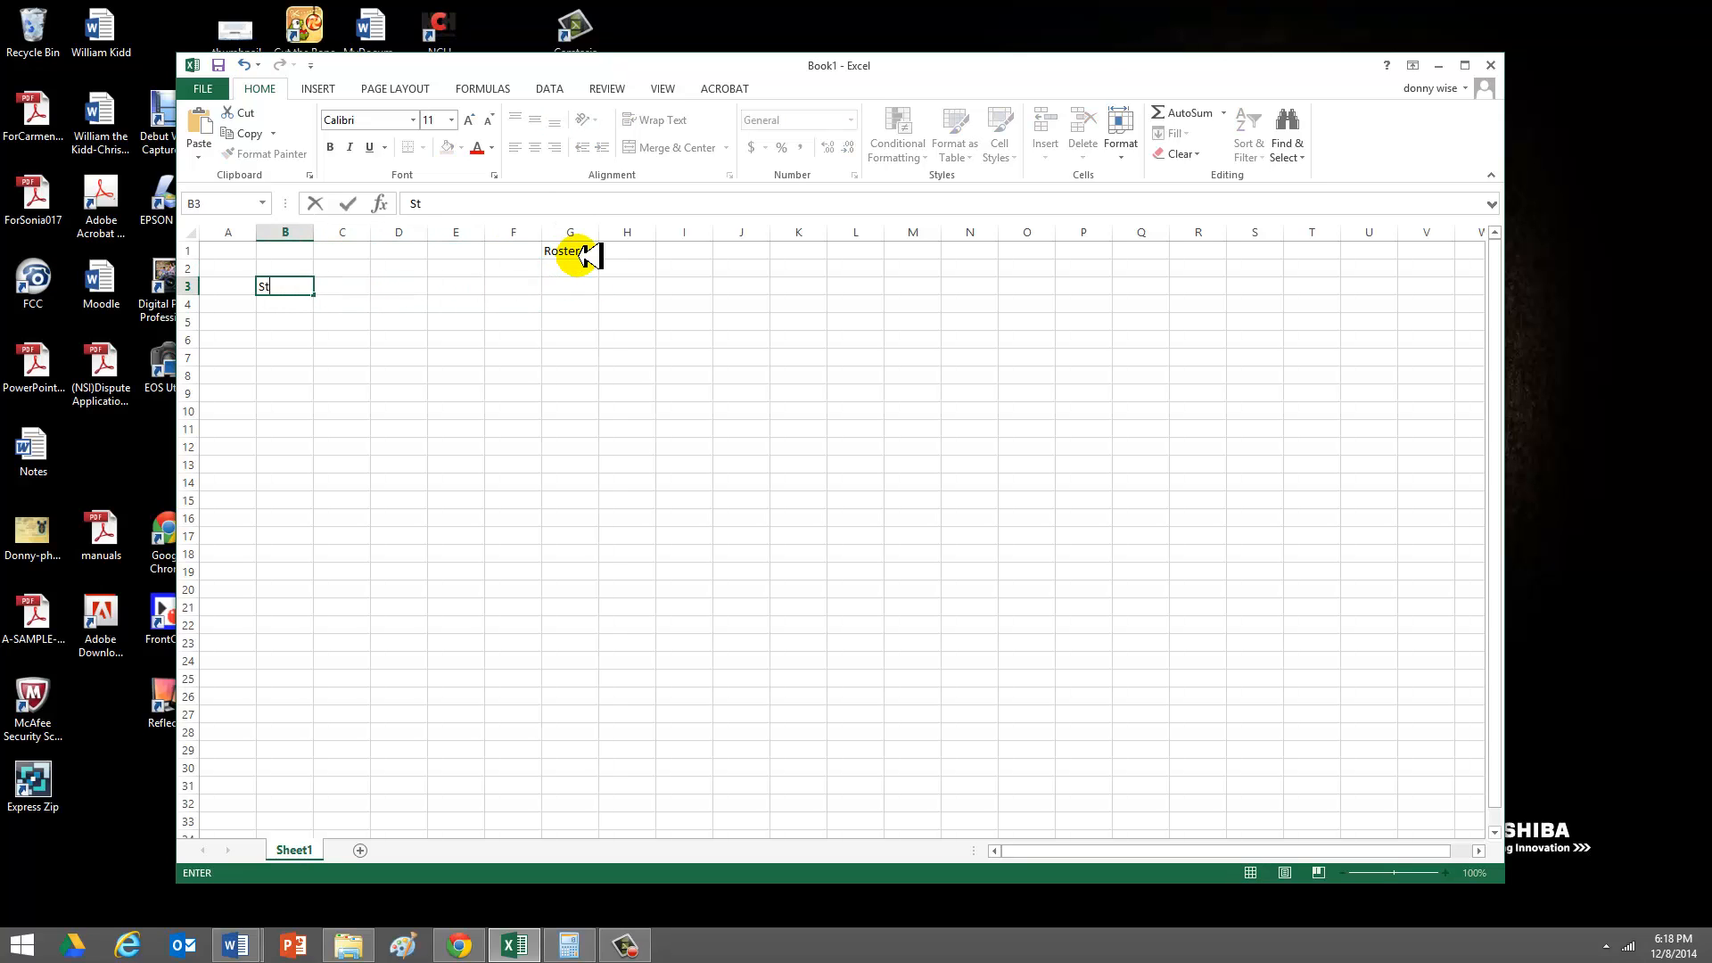
key("Right")
key("Right")
key("Right")
key("Right")
key("Right")
key("Right")
key("Right")
key("Right")
key("Right")
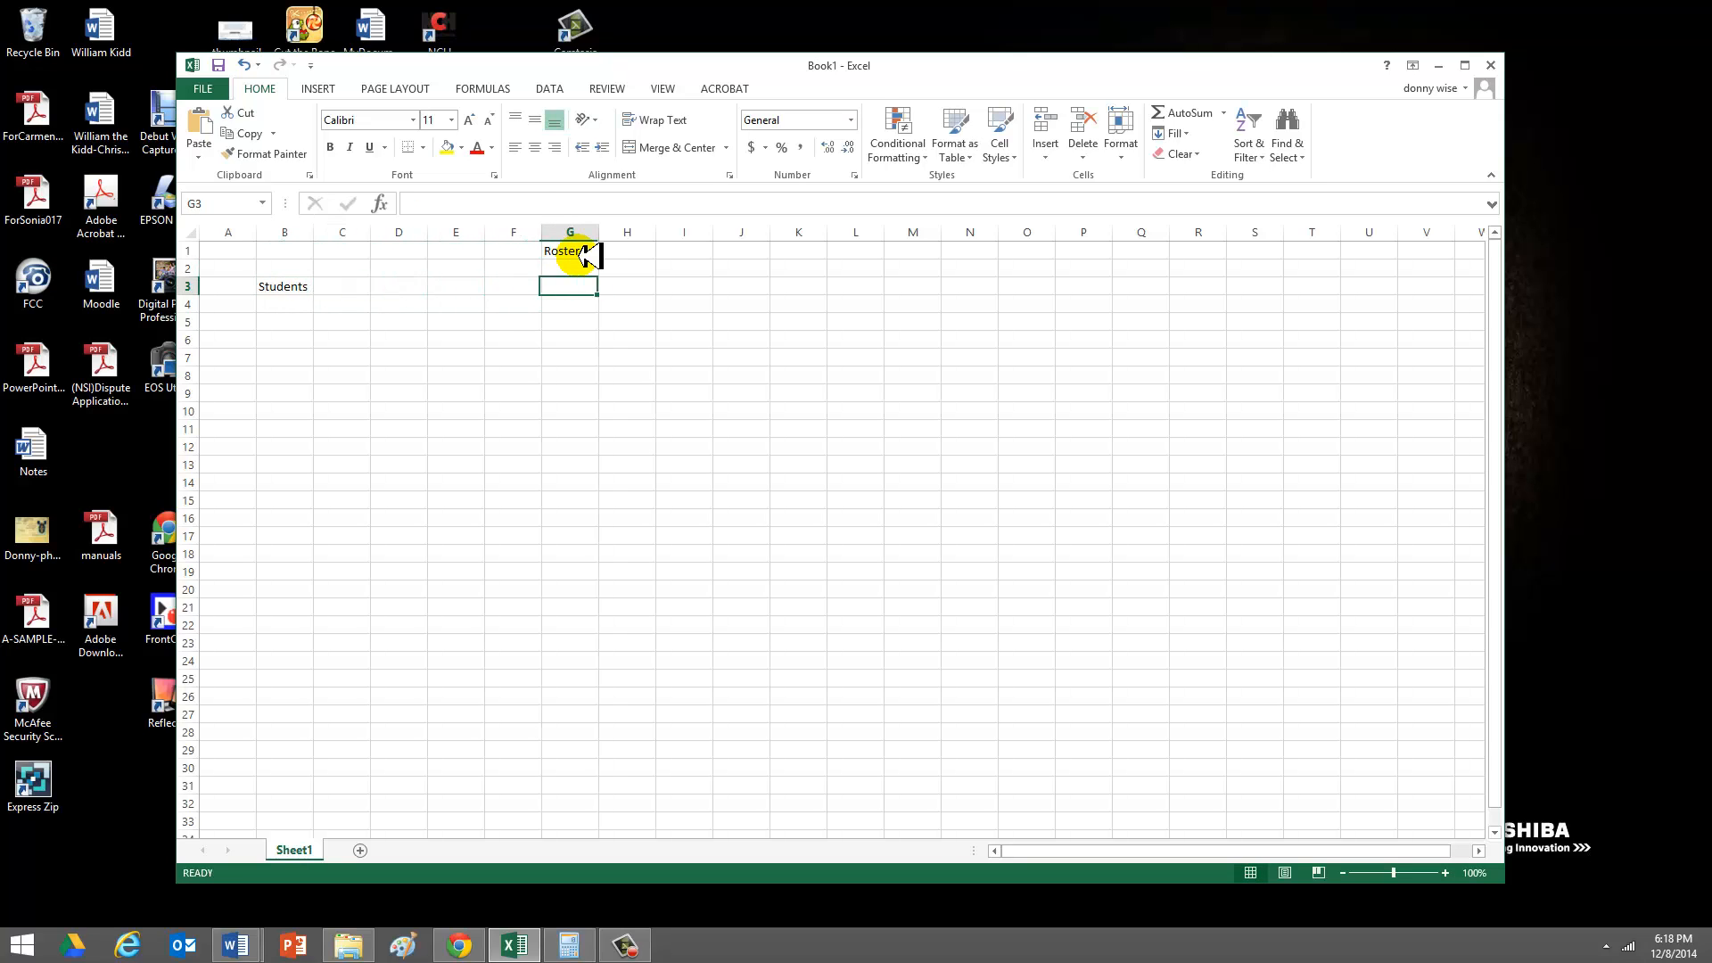
type("ra")
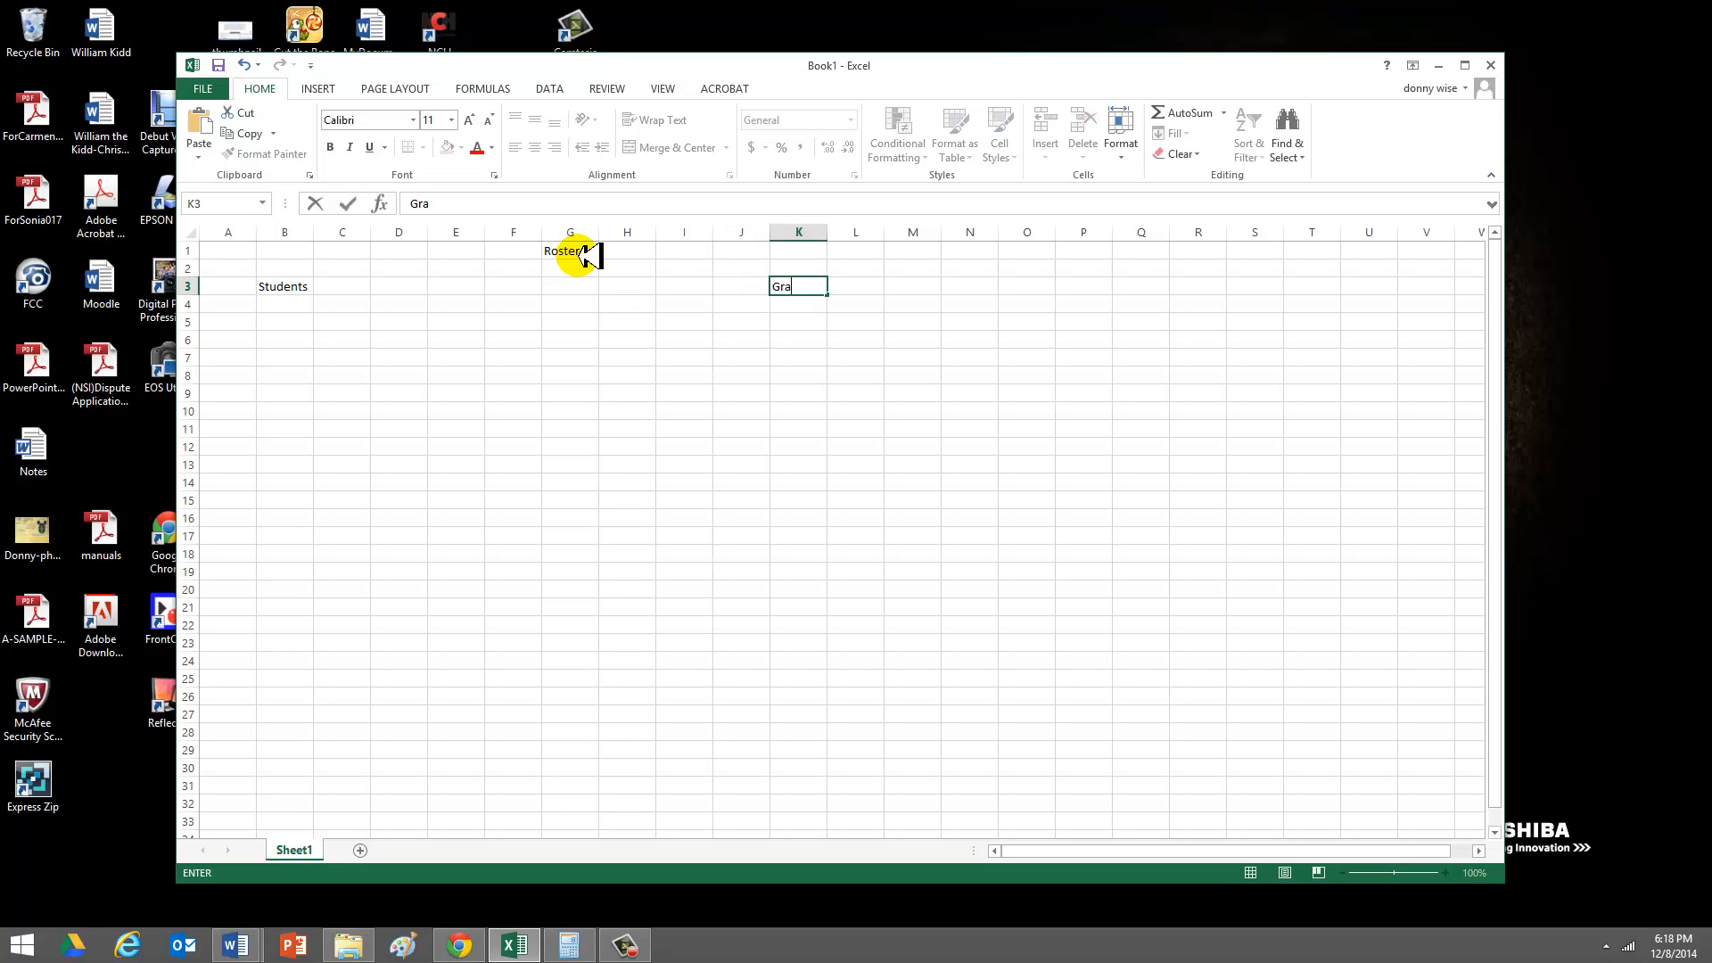
key("Return")
- Fill cells B4 to B9 under the Students heading with six student first names
key("Left")
key("Left")
key("Left")
key("Left")
key("Left")
key("Left")
key("Left")
key("Left")
key("Left")
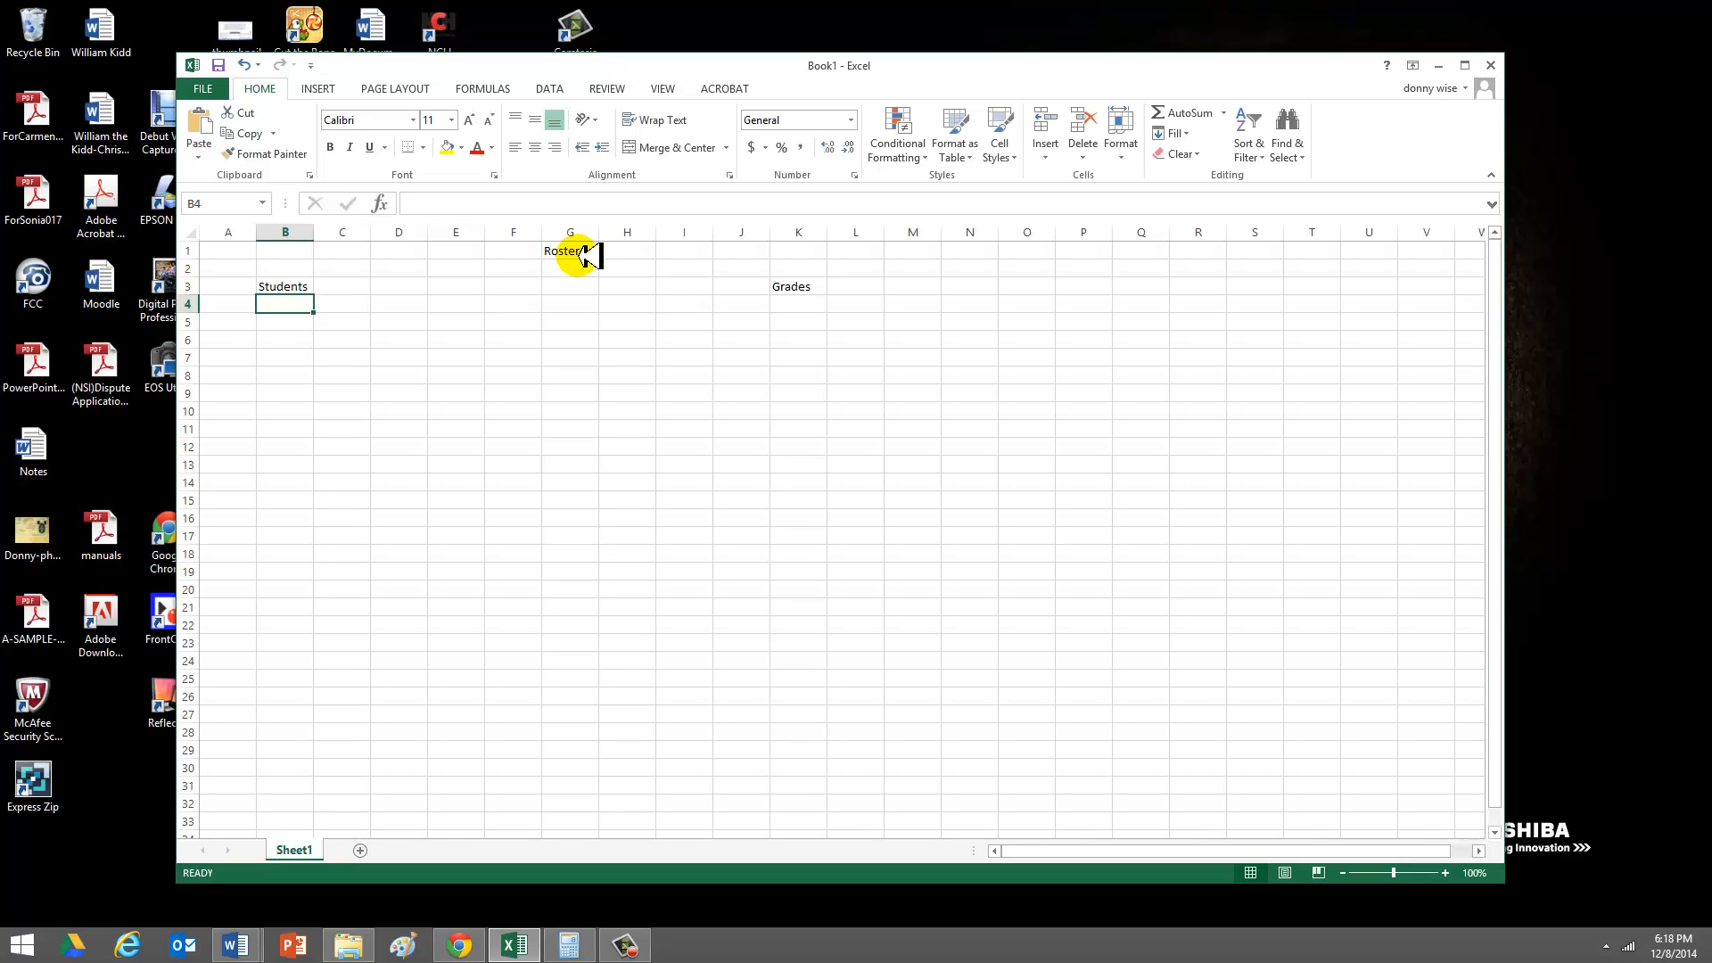
type("Sue")
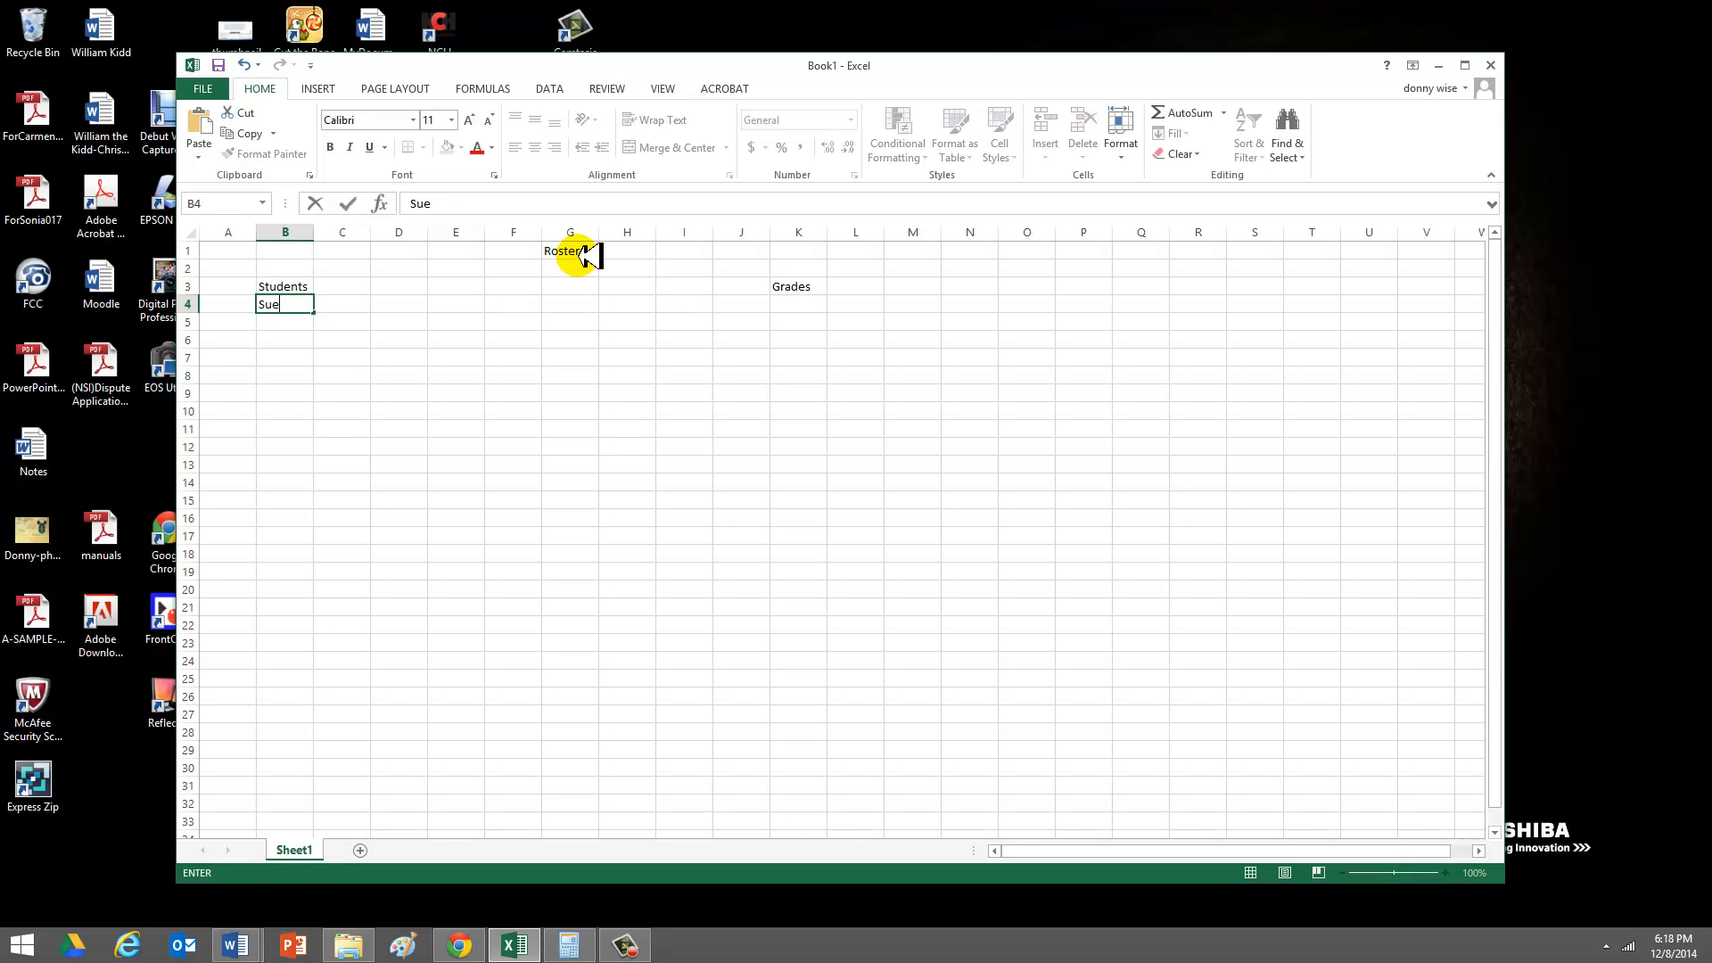
key("Return")
type("Bob")
key("Return")
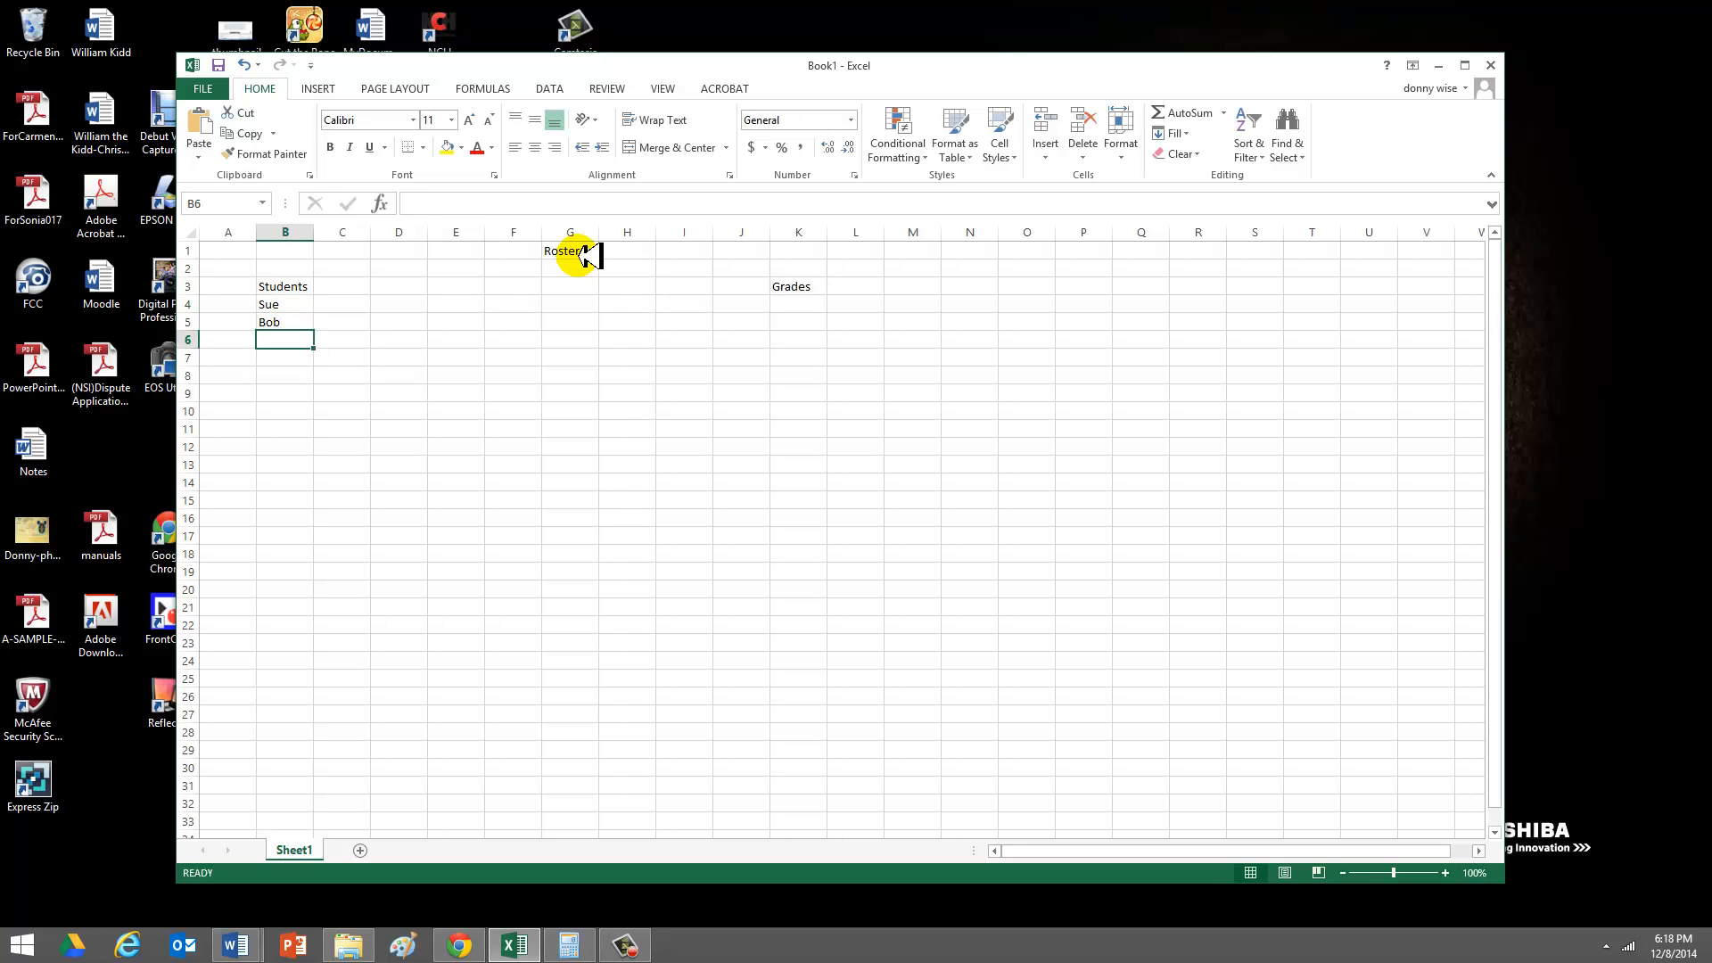
type("Joe")
key("Return")
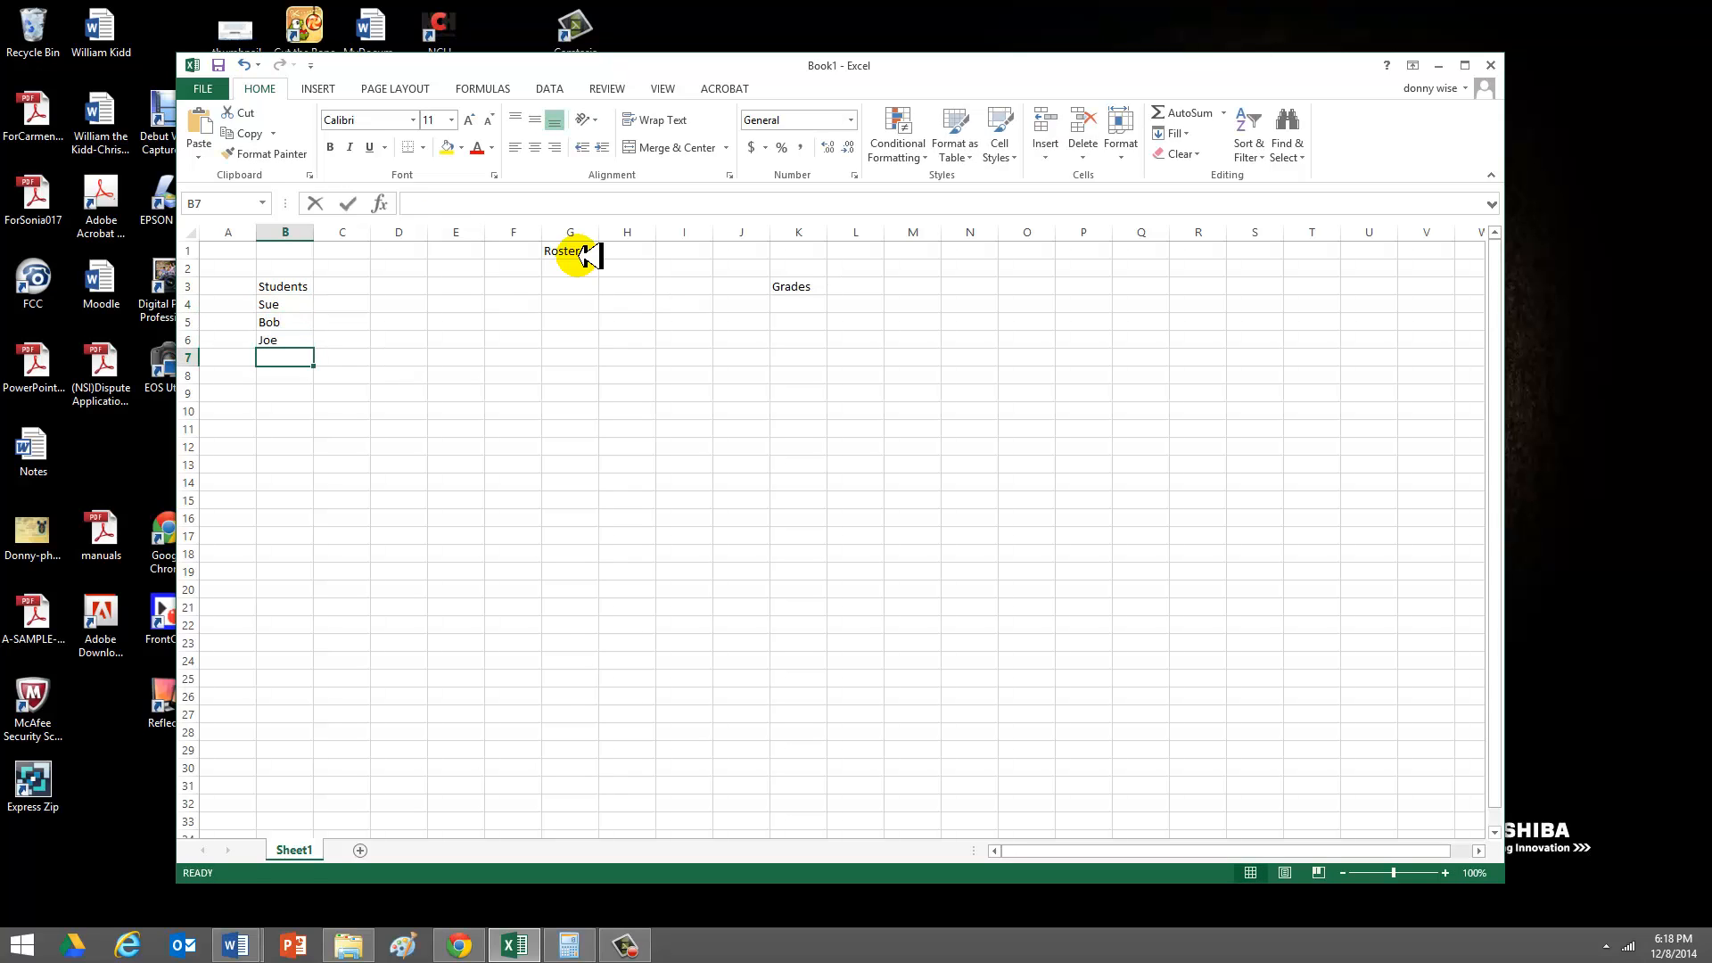
type("Fred")
key("Return")
type("Sally")
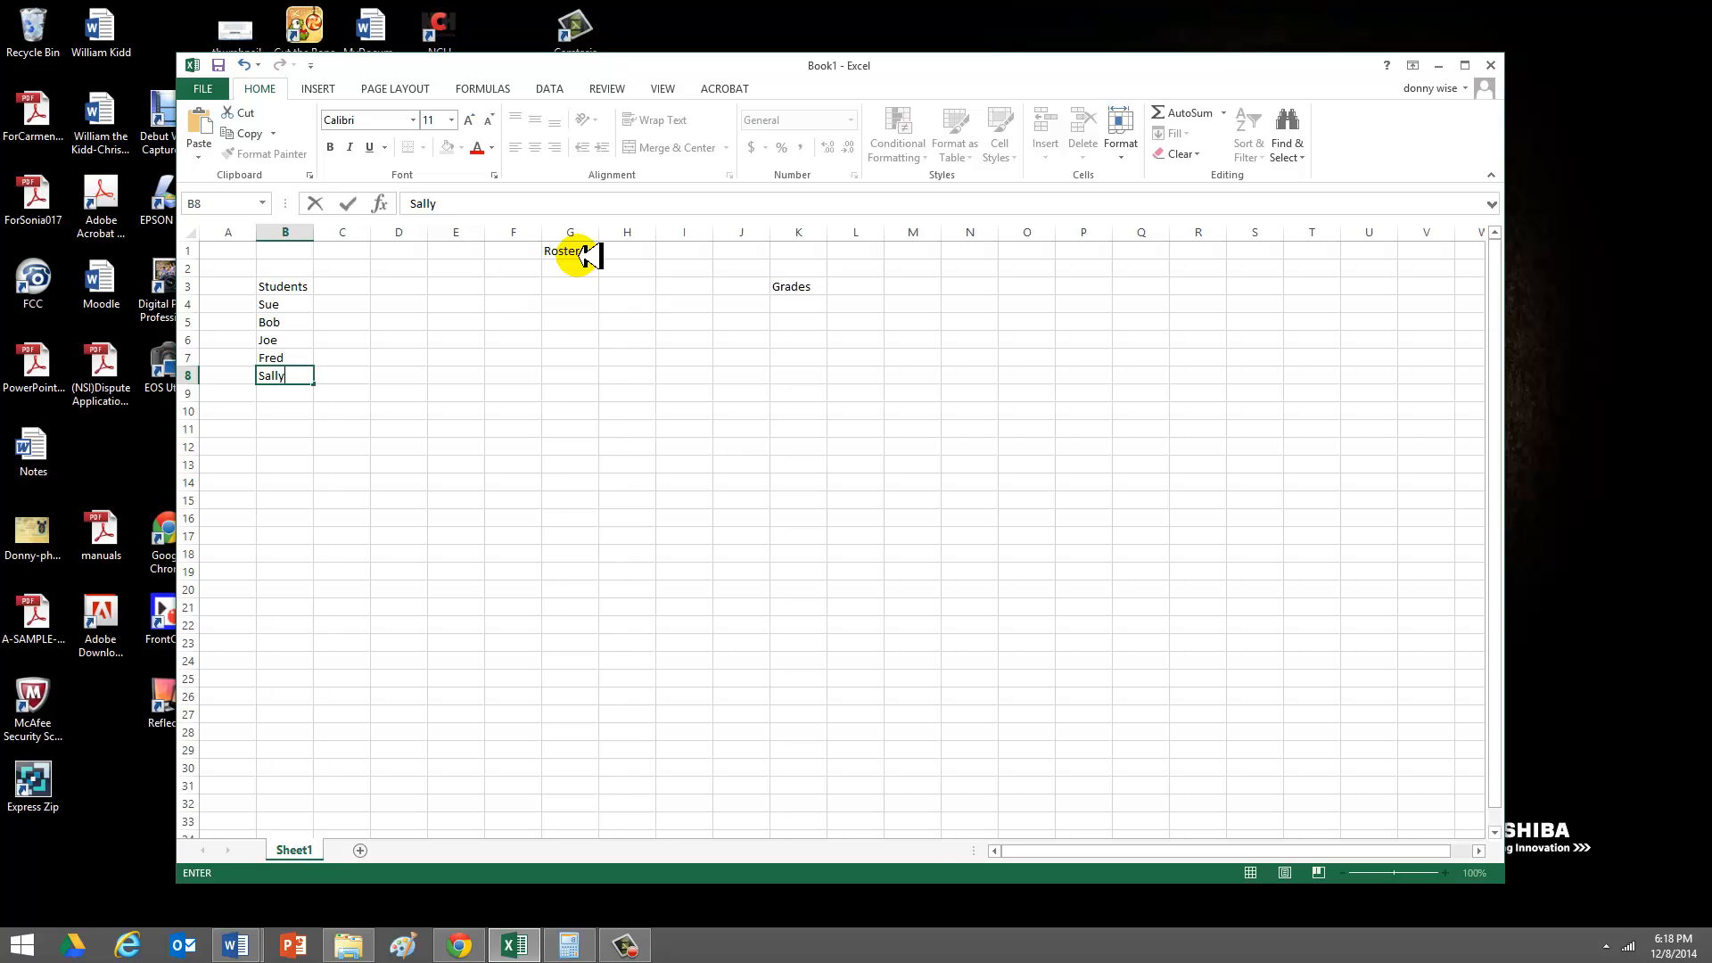
key("Return")
type("Rut")
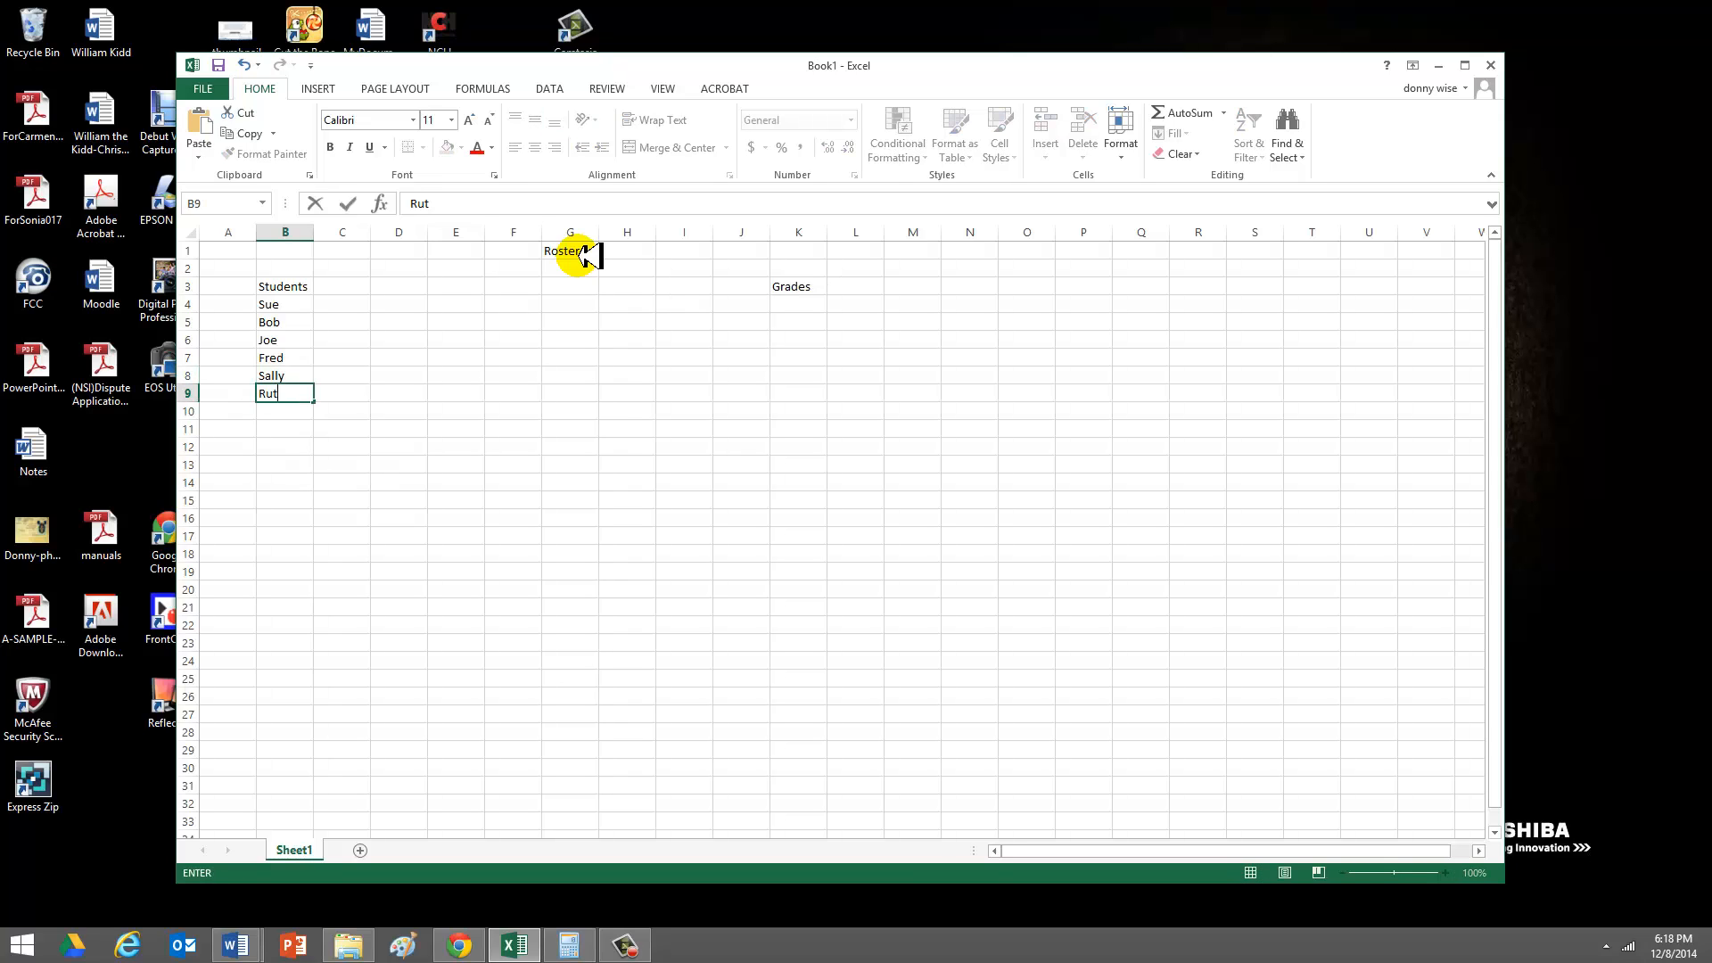
- Enter the grades 100, 90, 100, 67, 88 and 93 in cells K4 to K9
key("Up")
key("Up")
key("Up")
key("Up")
key("Up")
key("Right")
key("Right")
key("Right")
key("Right")
key("Right")
key("Right")
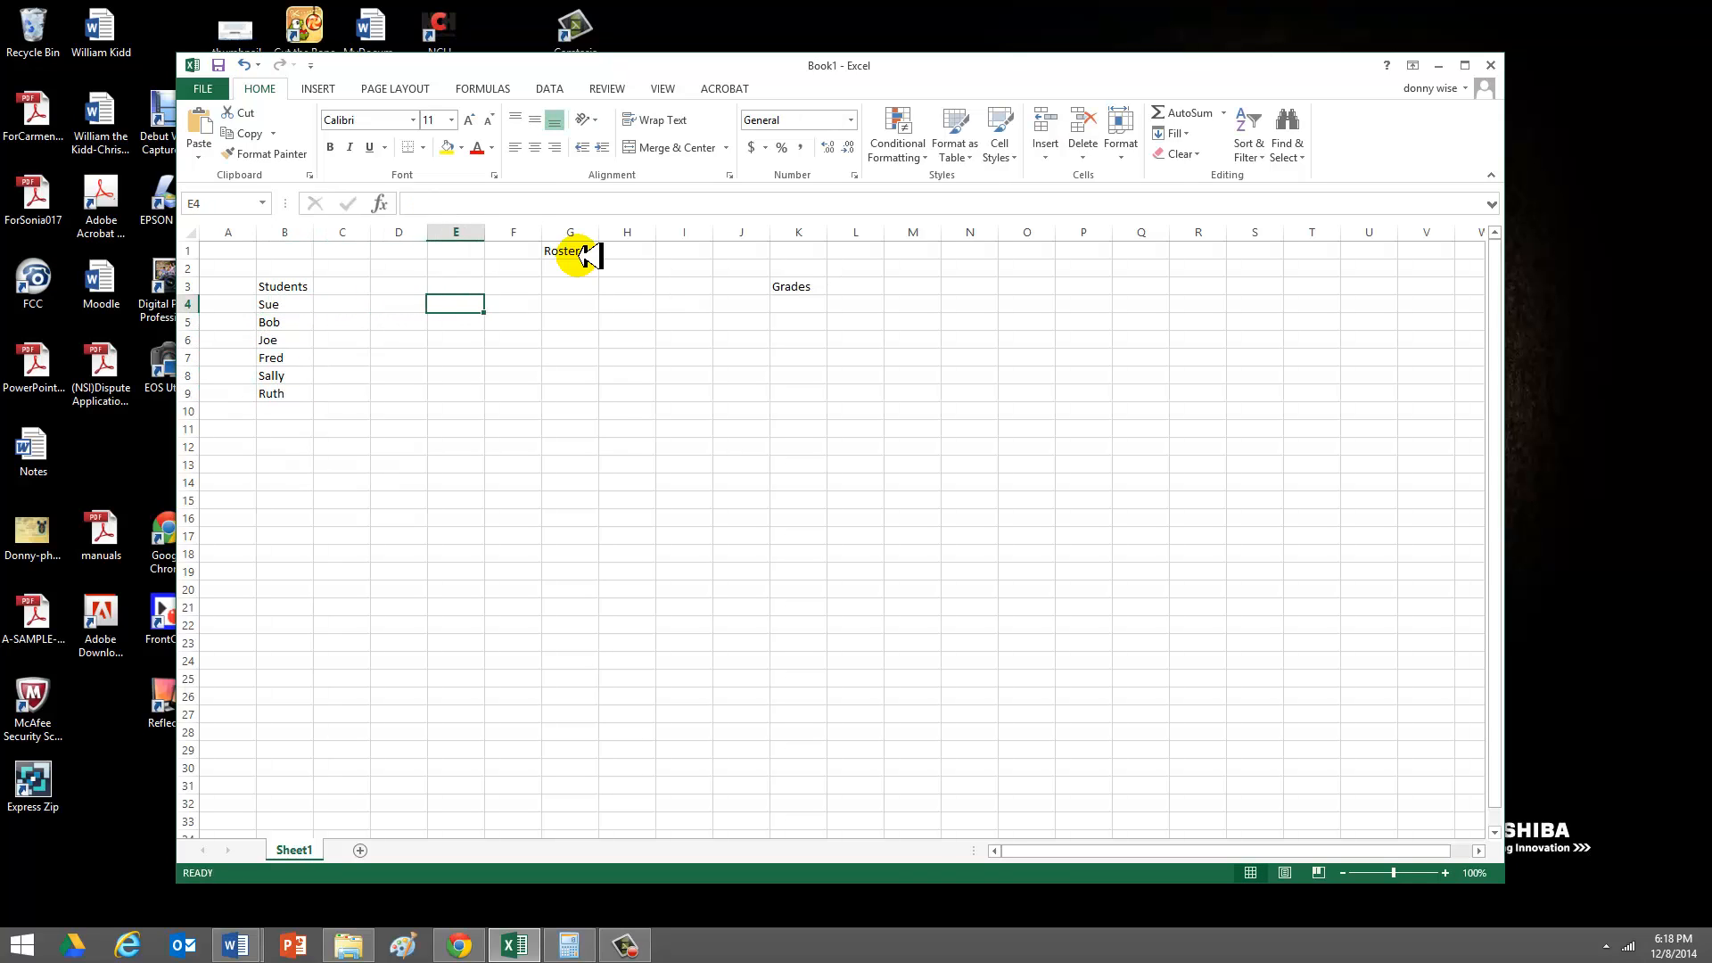
key("Right")
key("Right")
key("Right")
type("100")
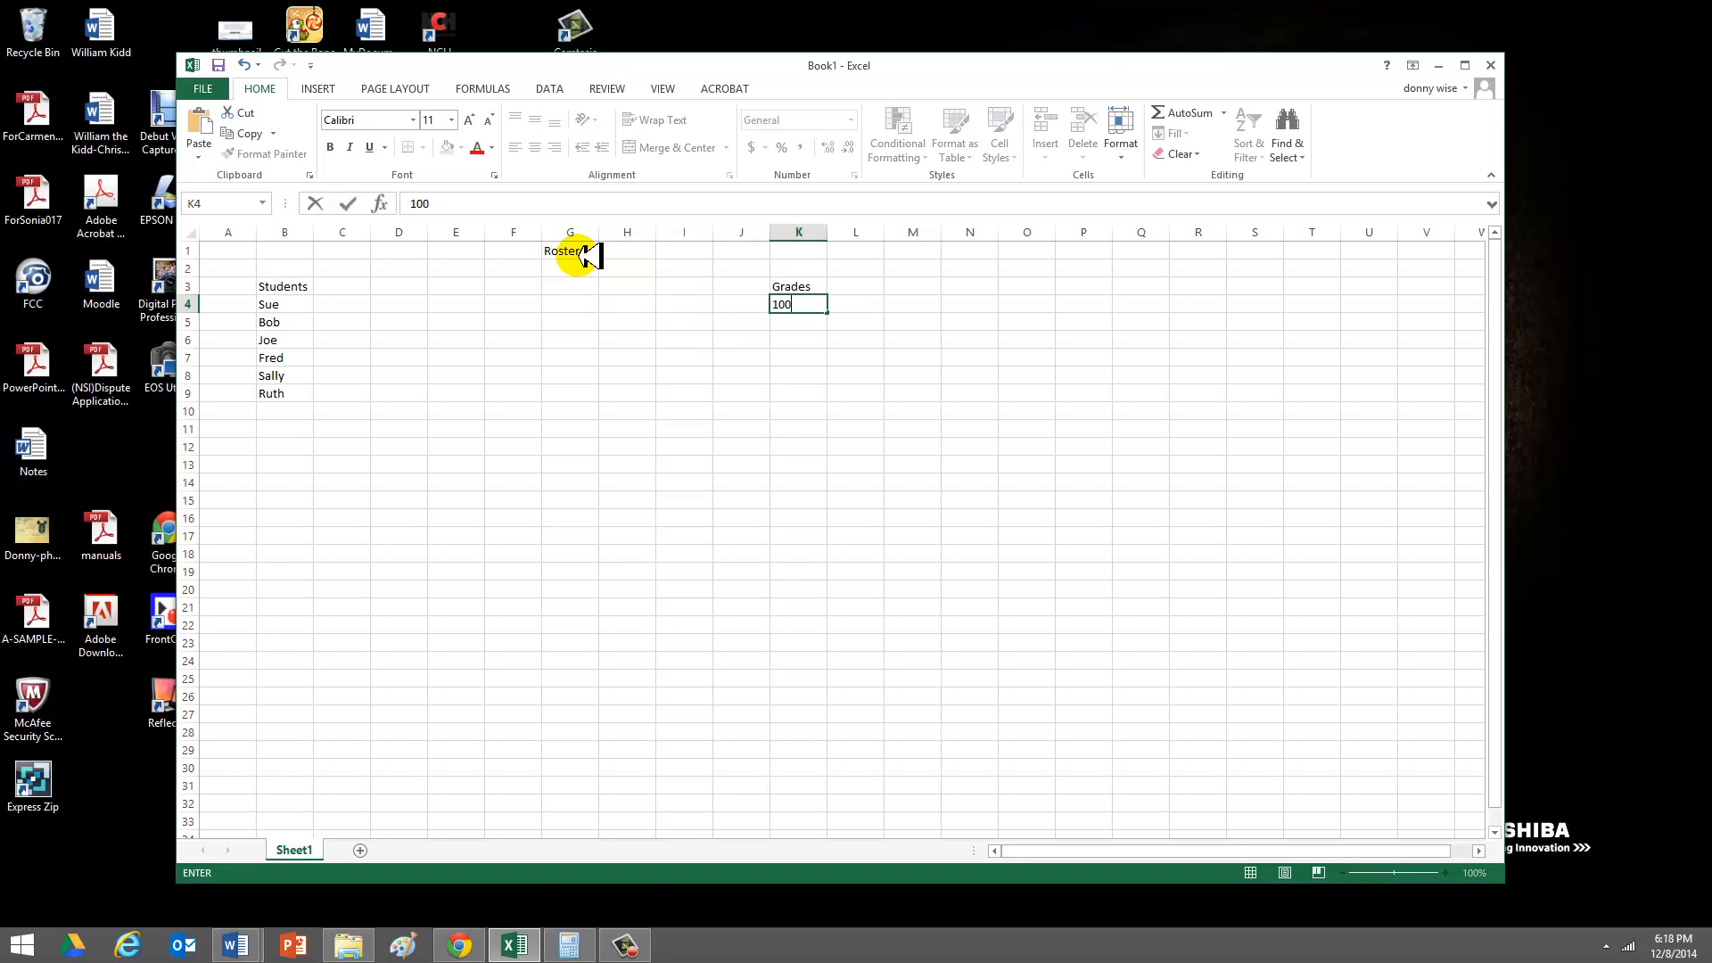
key("Return")
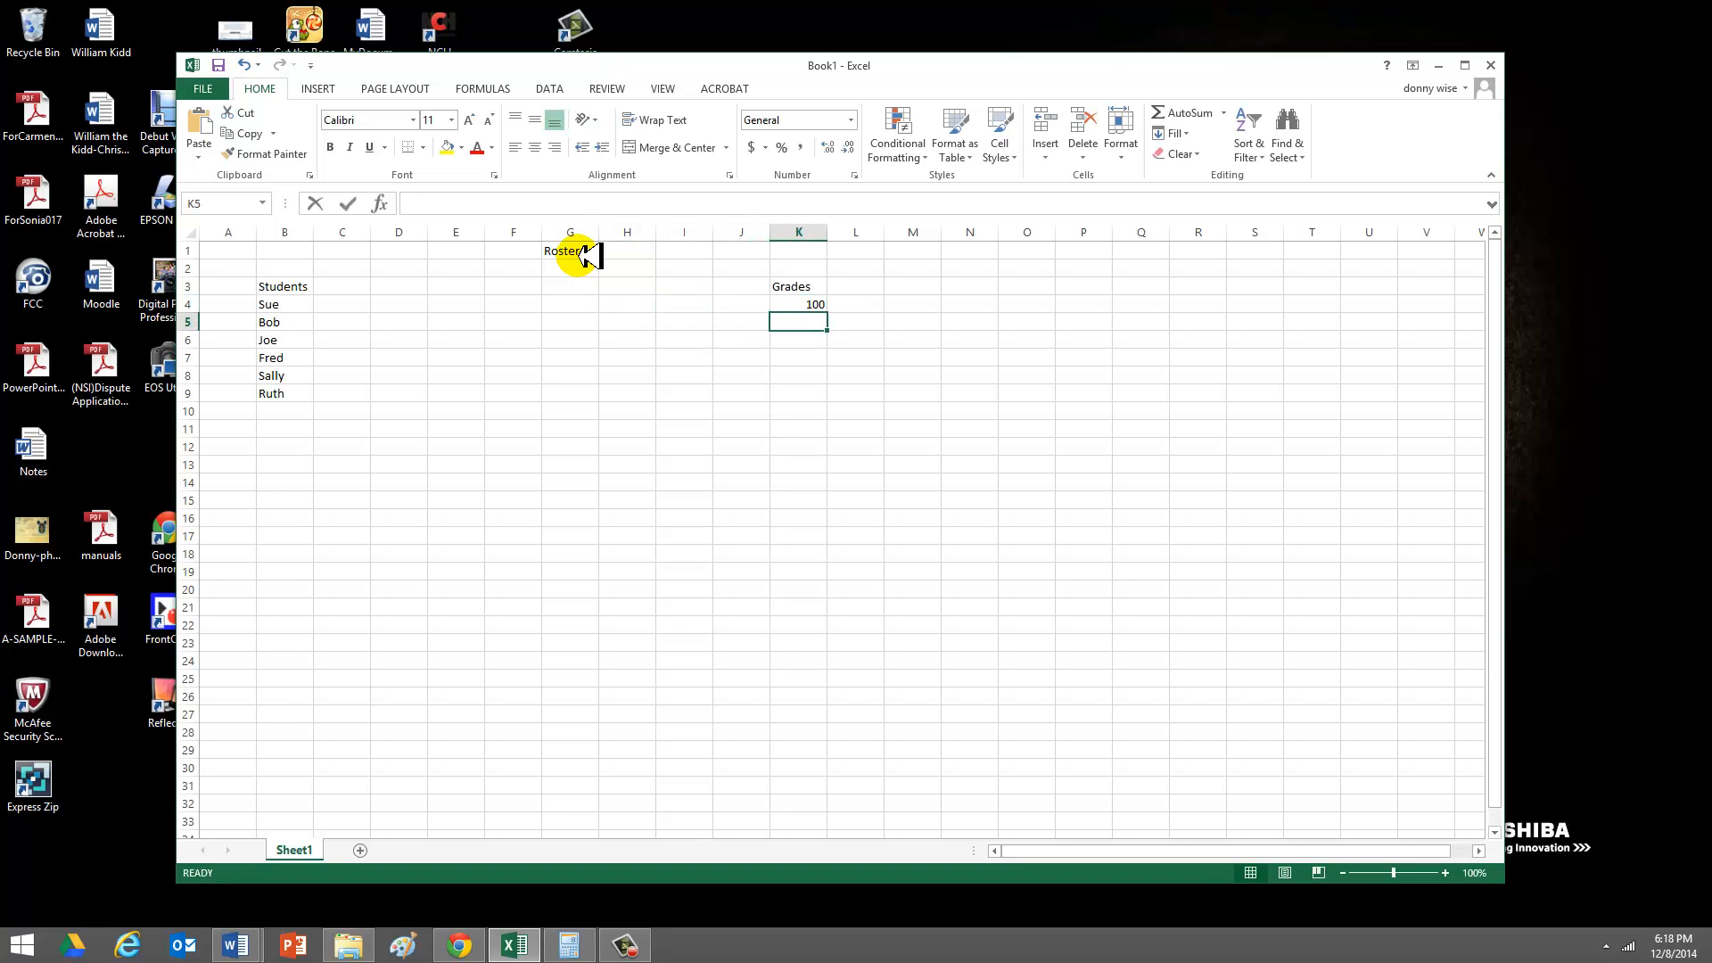
type("90")
key("Return")
type("100")
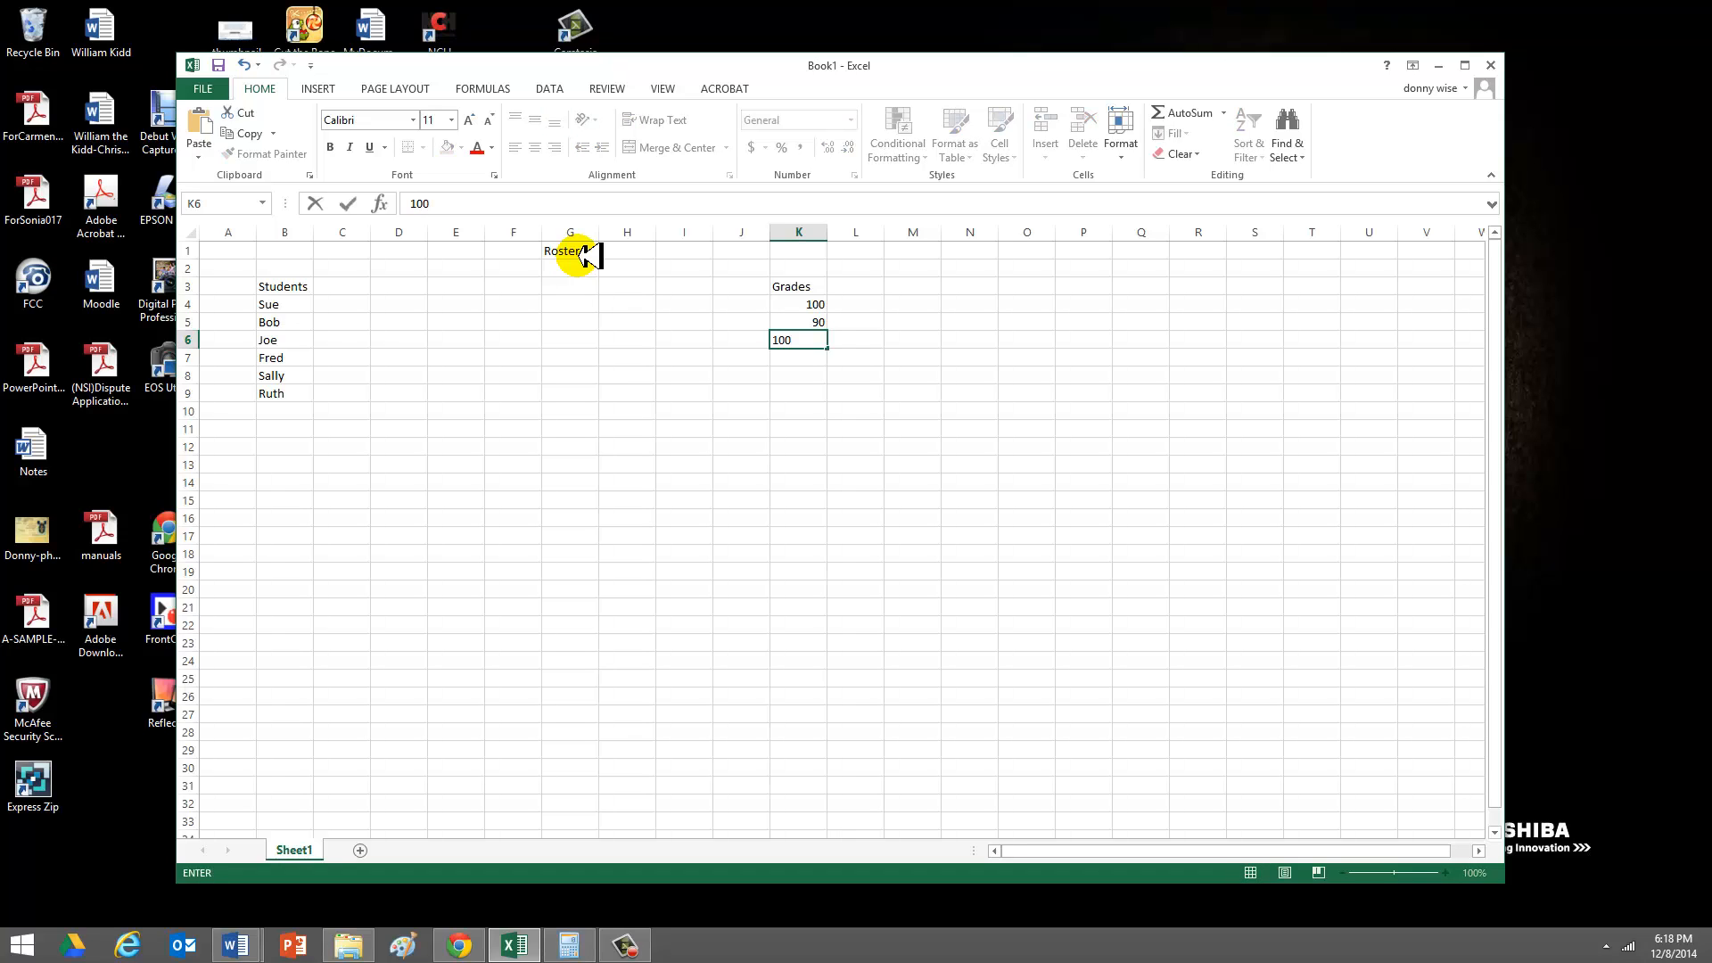
key("Return")
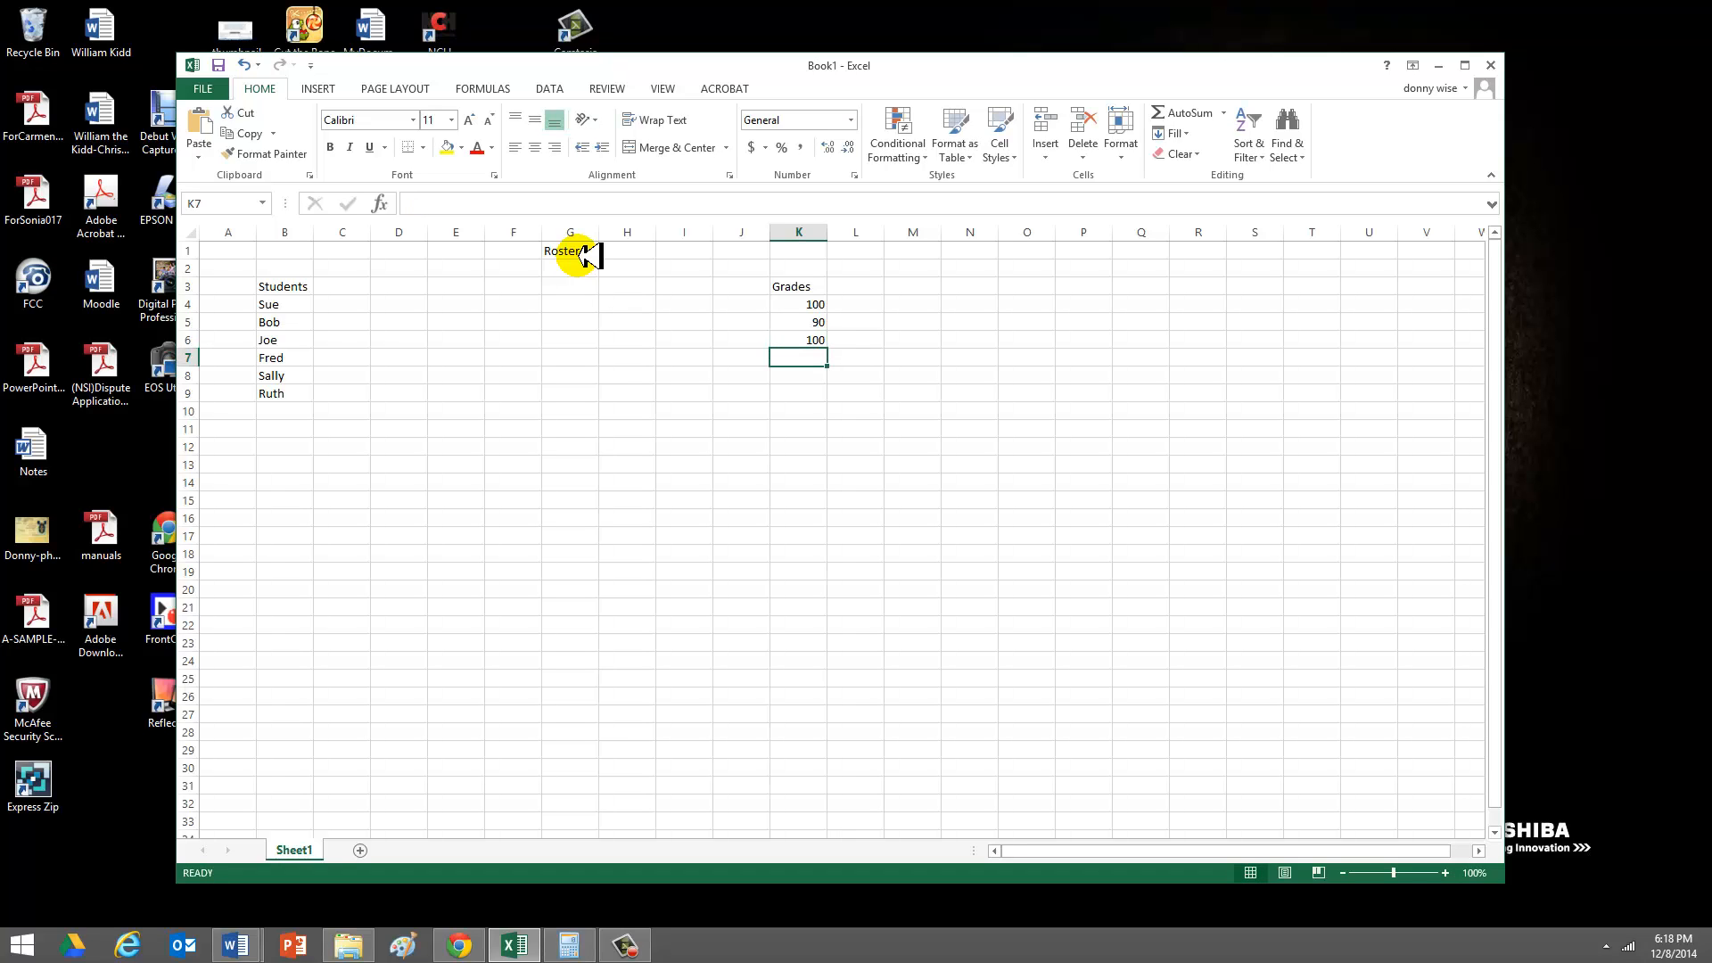
type("67")
key("Return")
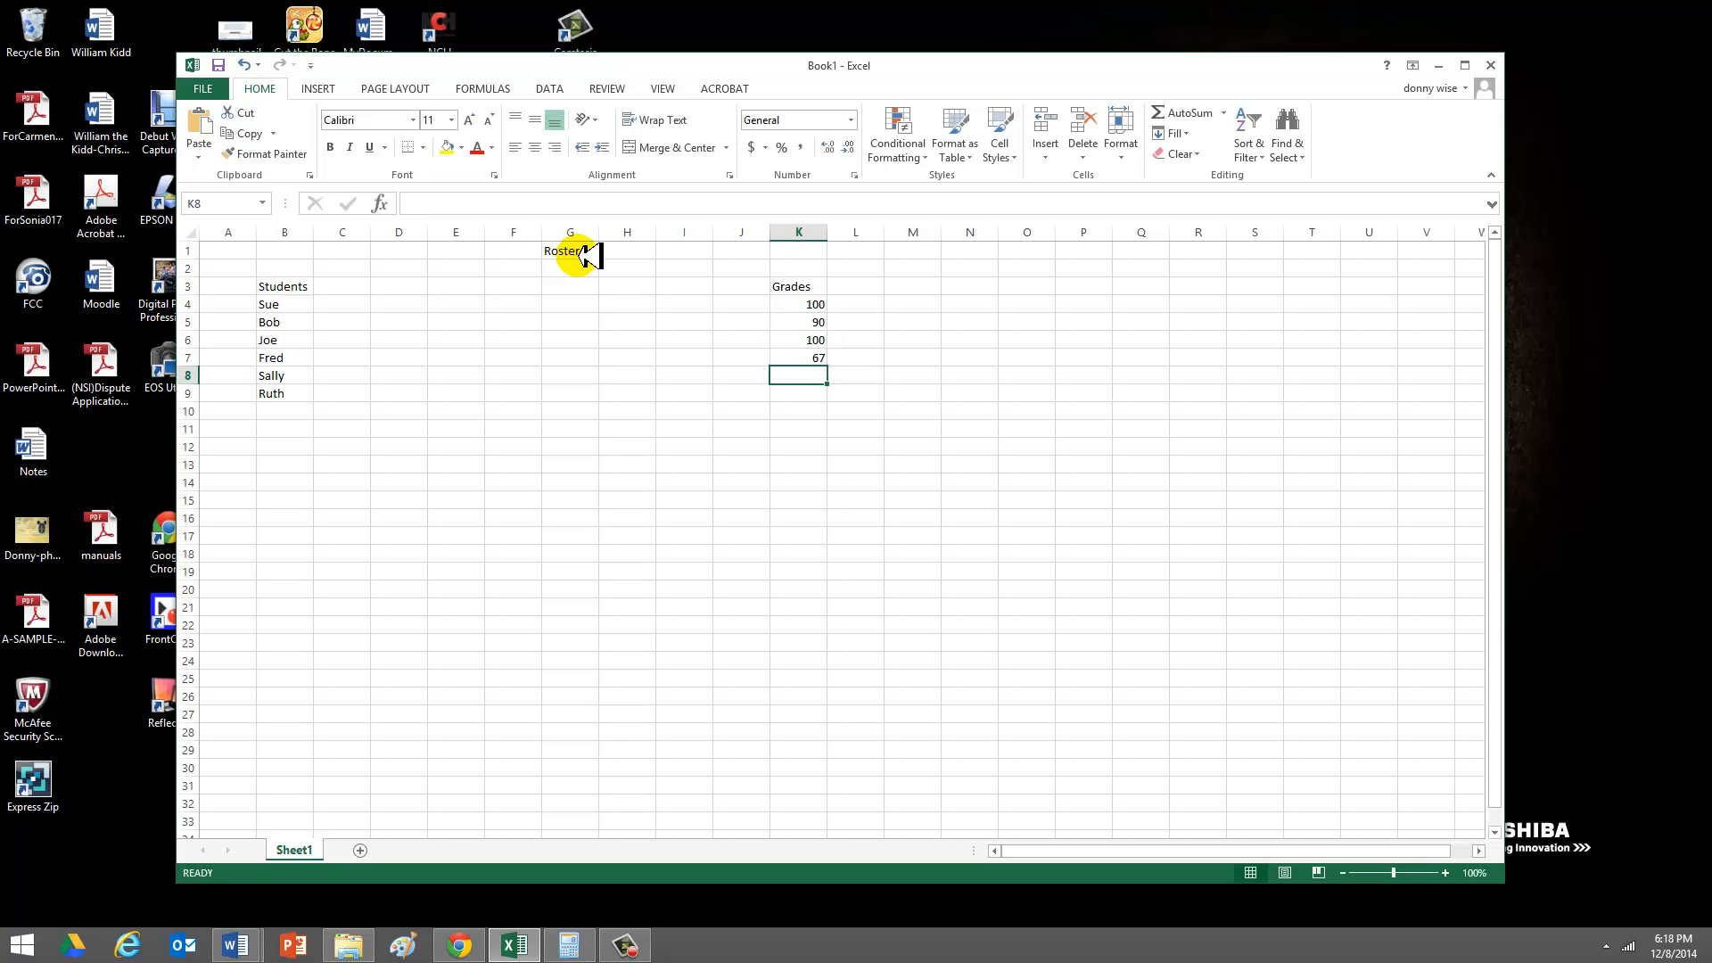
type("88")
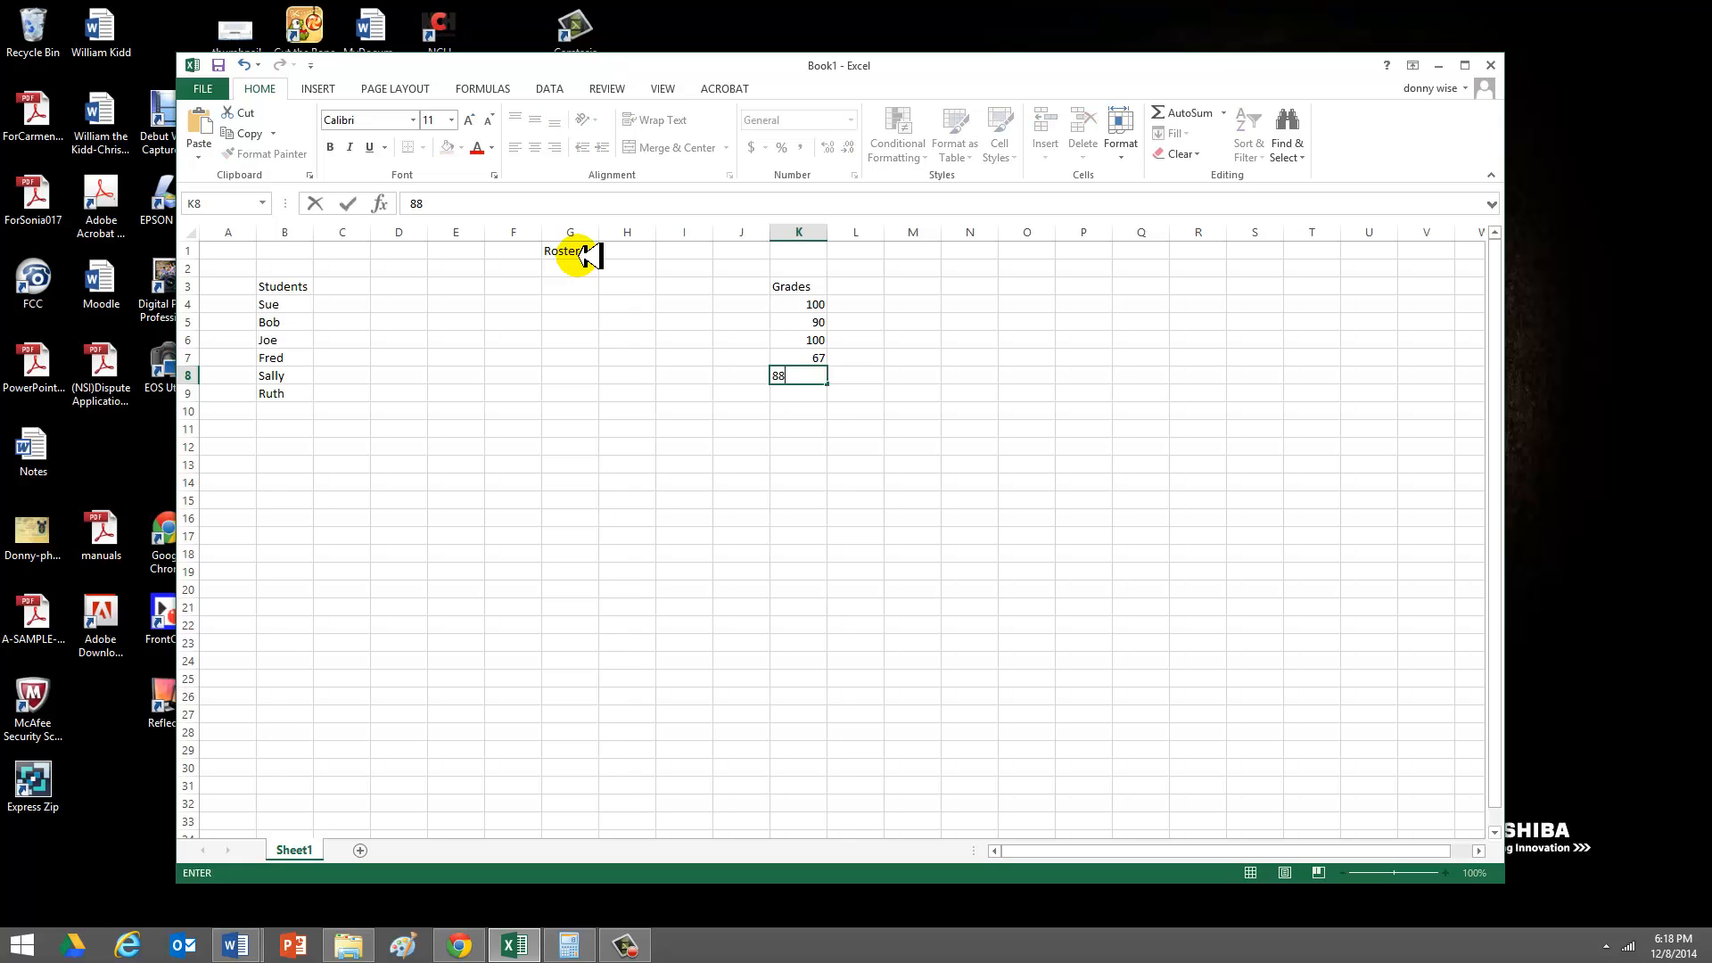
key("Return")
type("93")
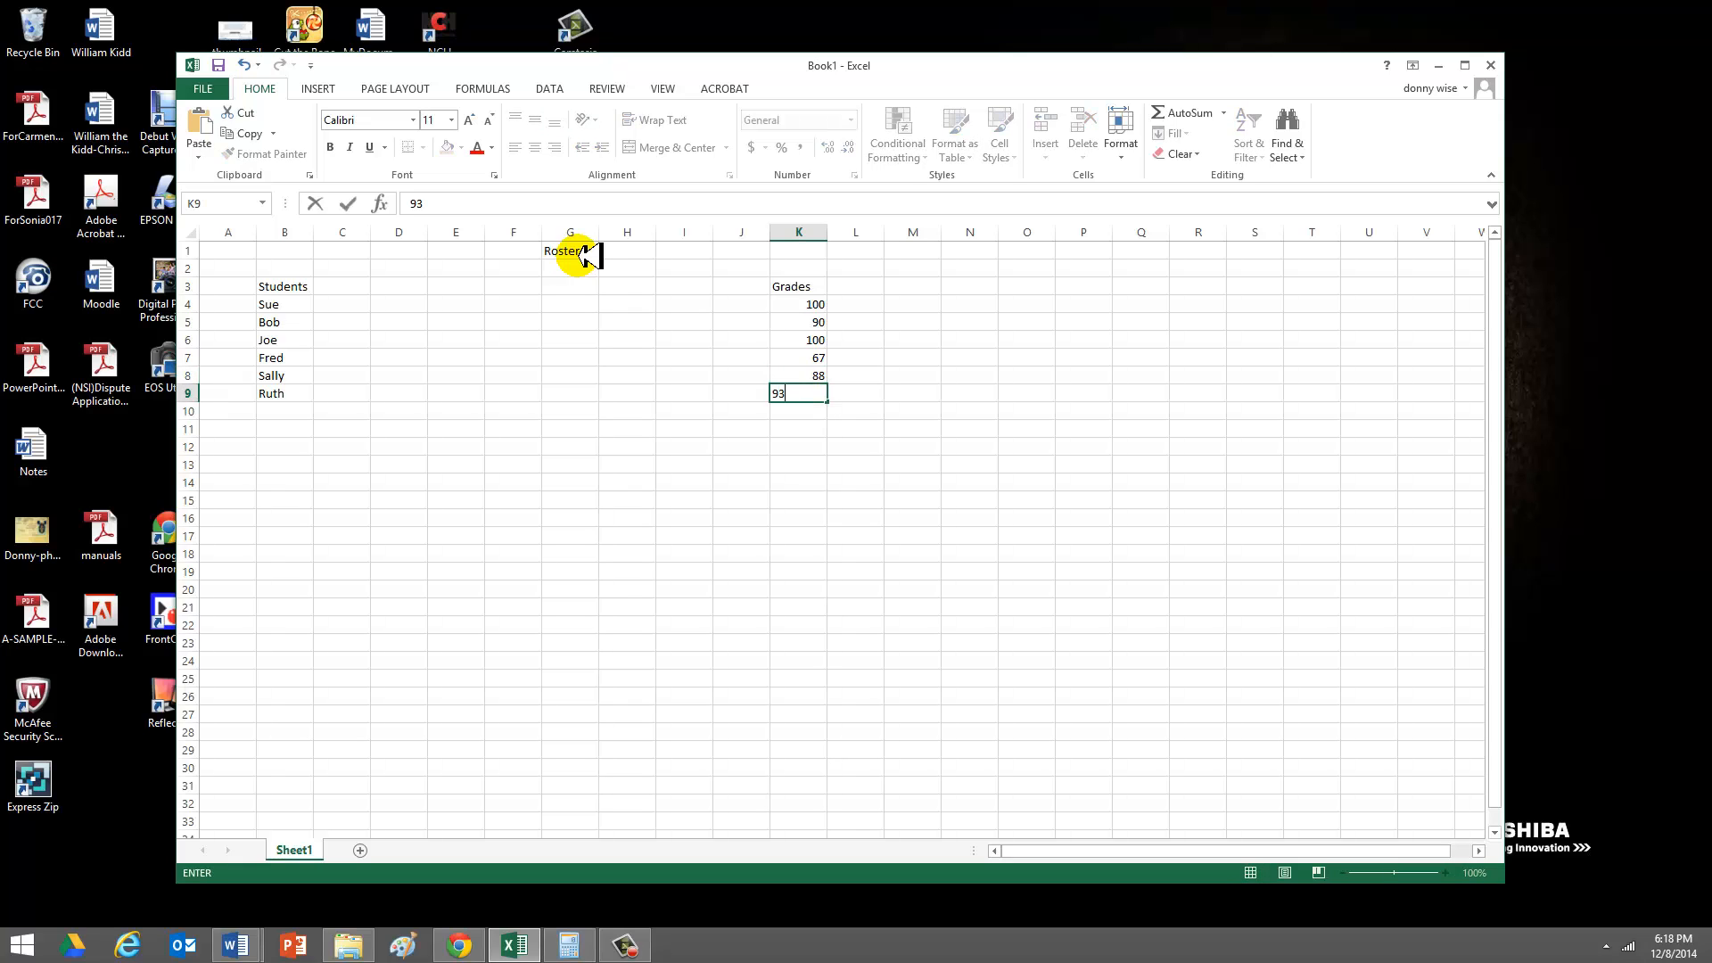
left_click(808, 498)
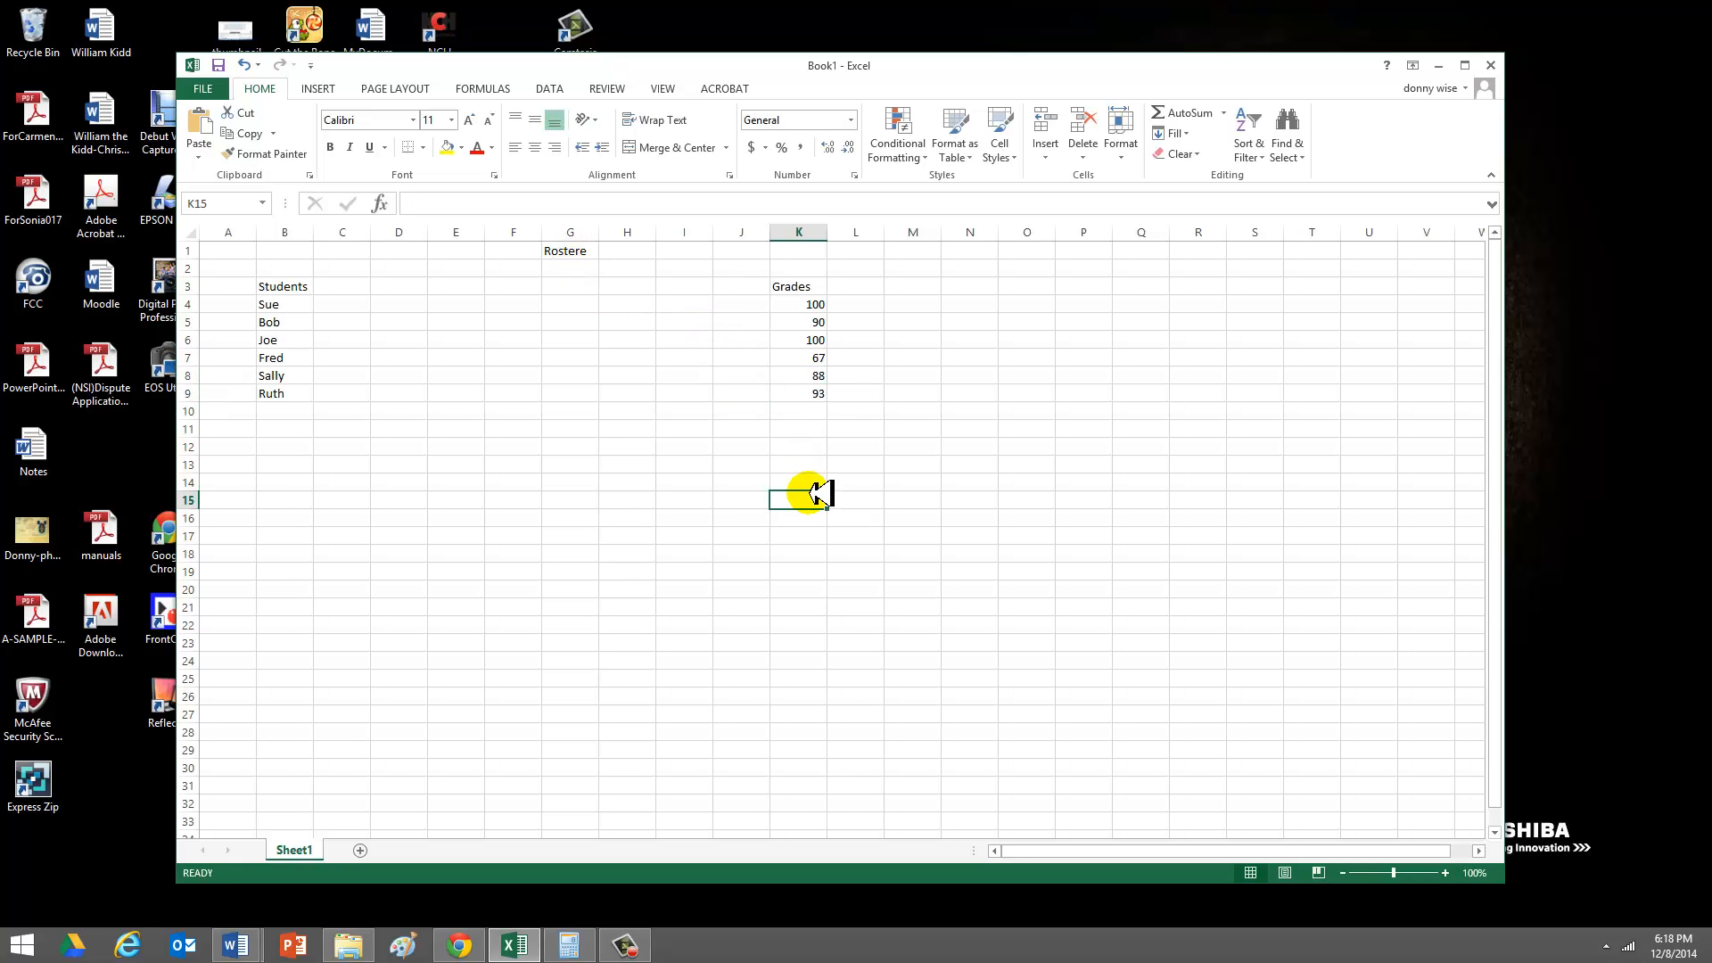
- Correct the sheet title in cell G1 to "Roster"
left_click(578, 252)
type("Roster")
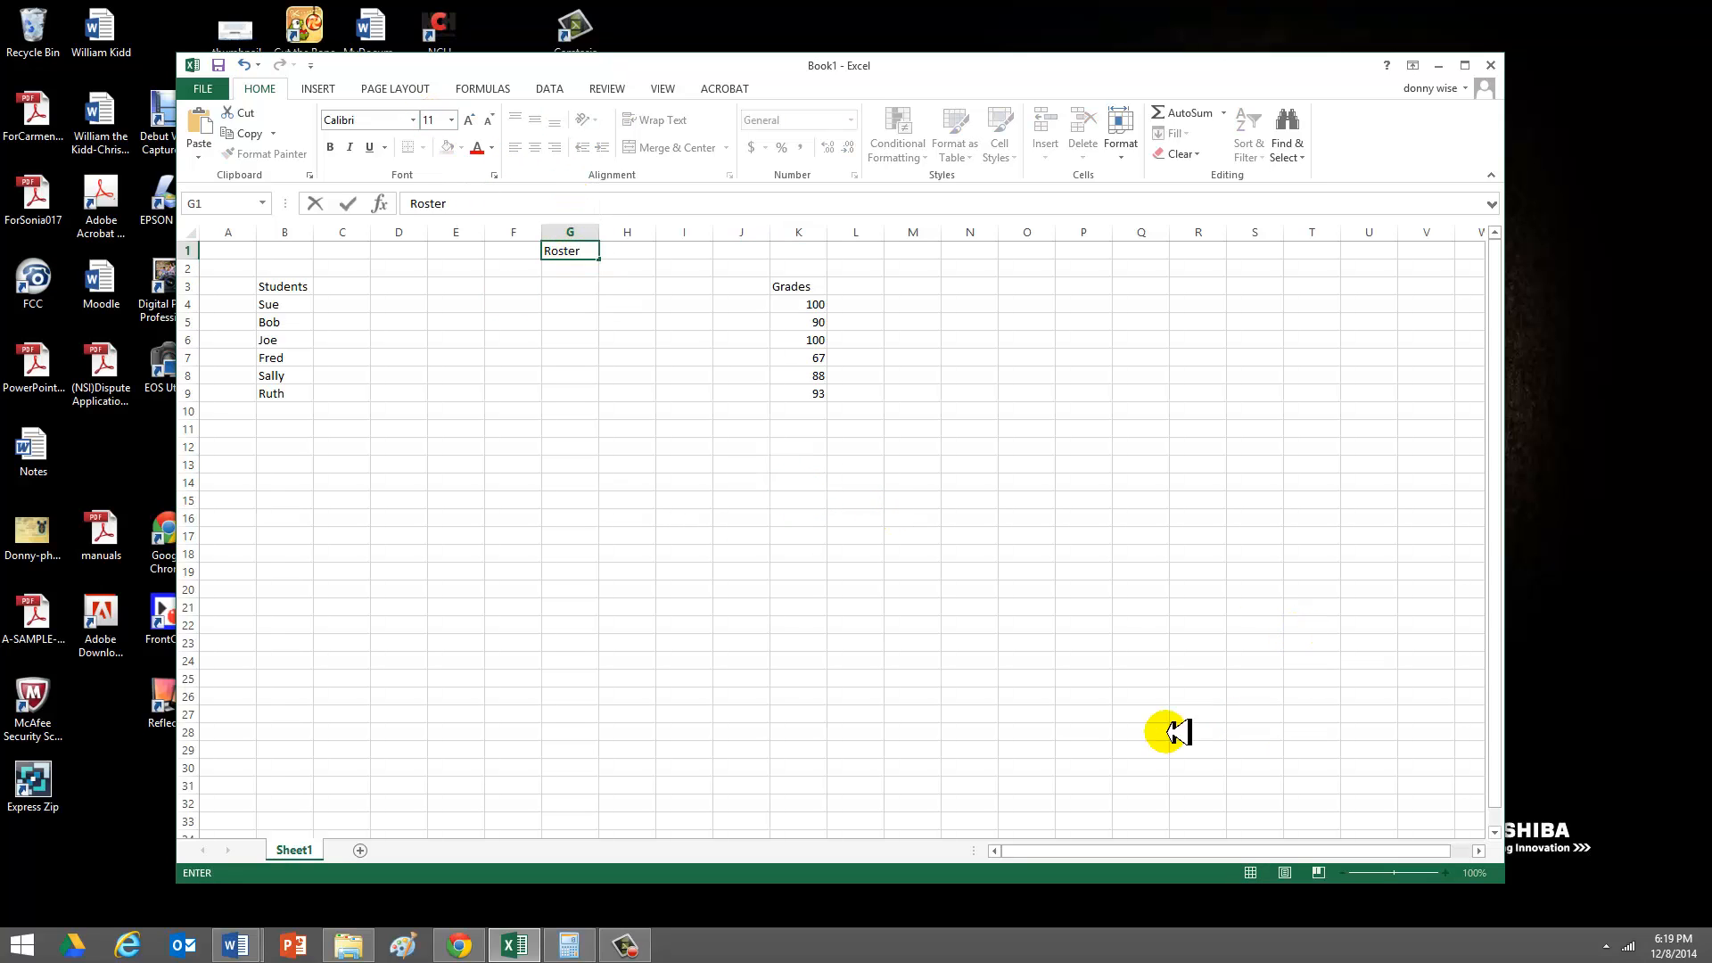
left_click(1045, 677)
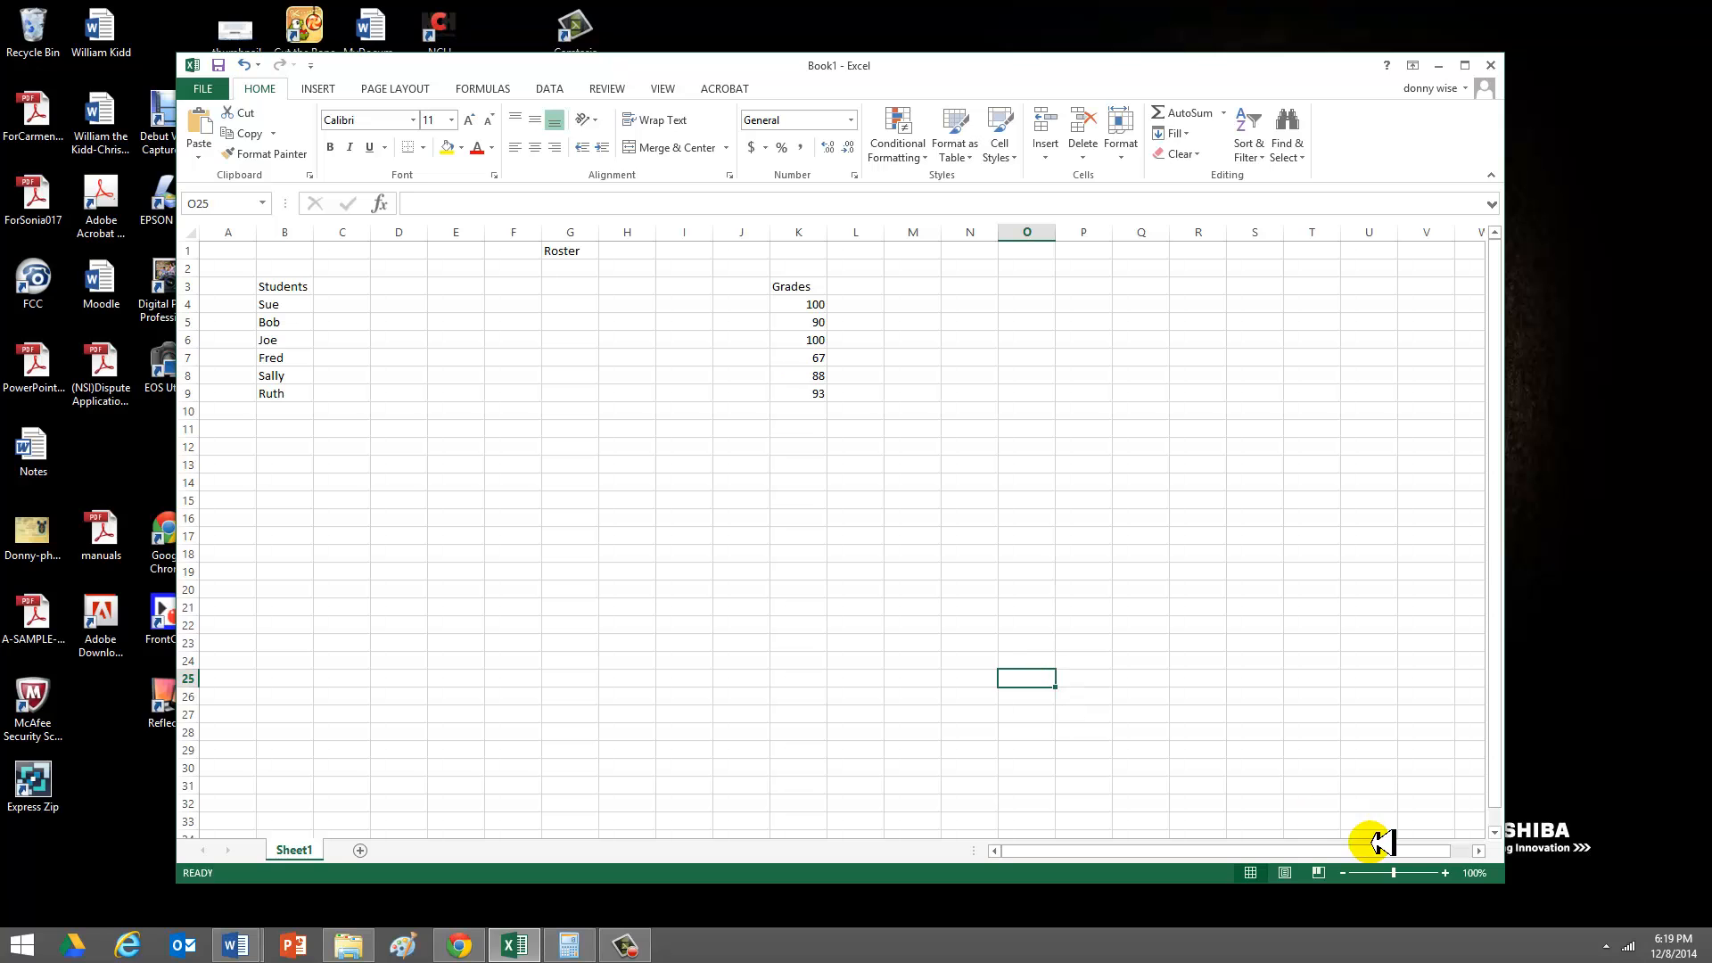
- Select the whole students and grades table, from cell B3 to cell K9
left_click(1445, 872)
left_click(1446, 872)
left_click(1446, 872)
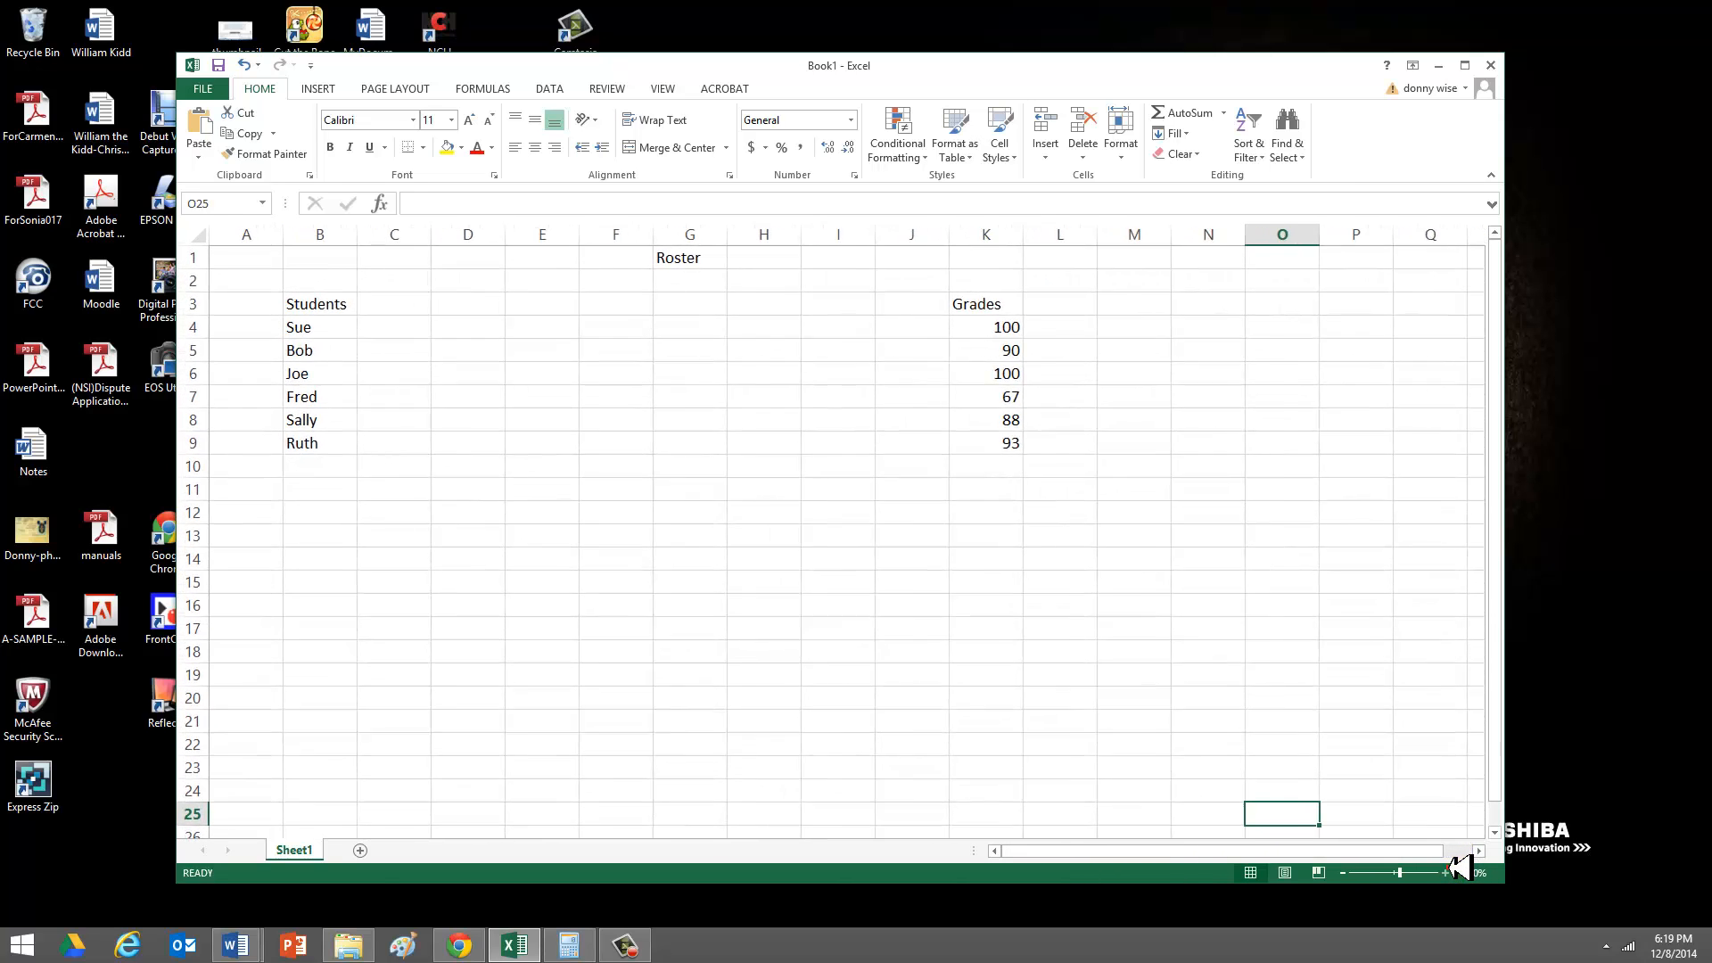
left_click(1445, 872)
left_click_drag(1490, 386, 1484, 313)
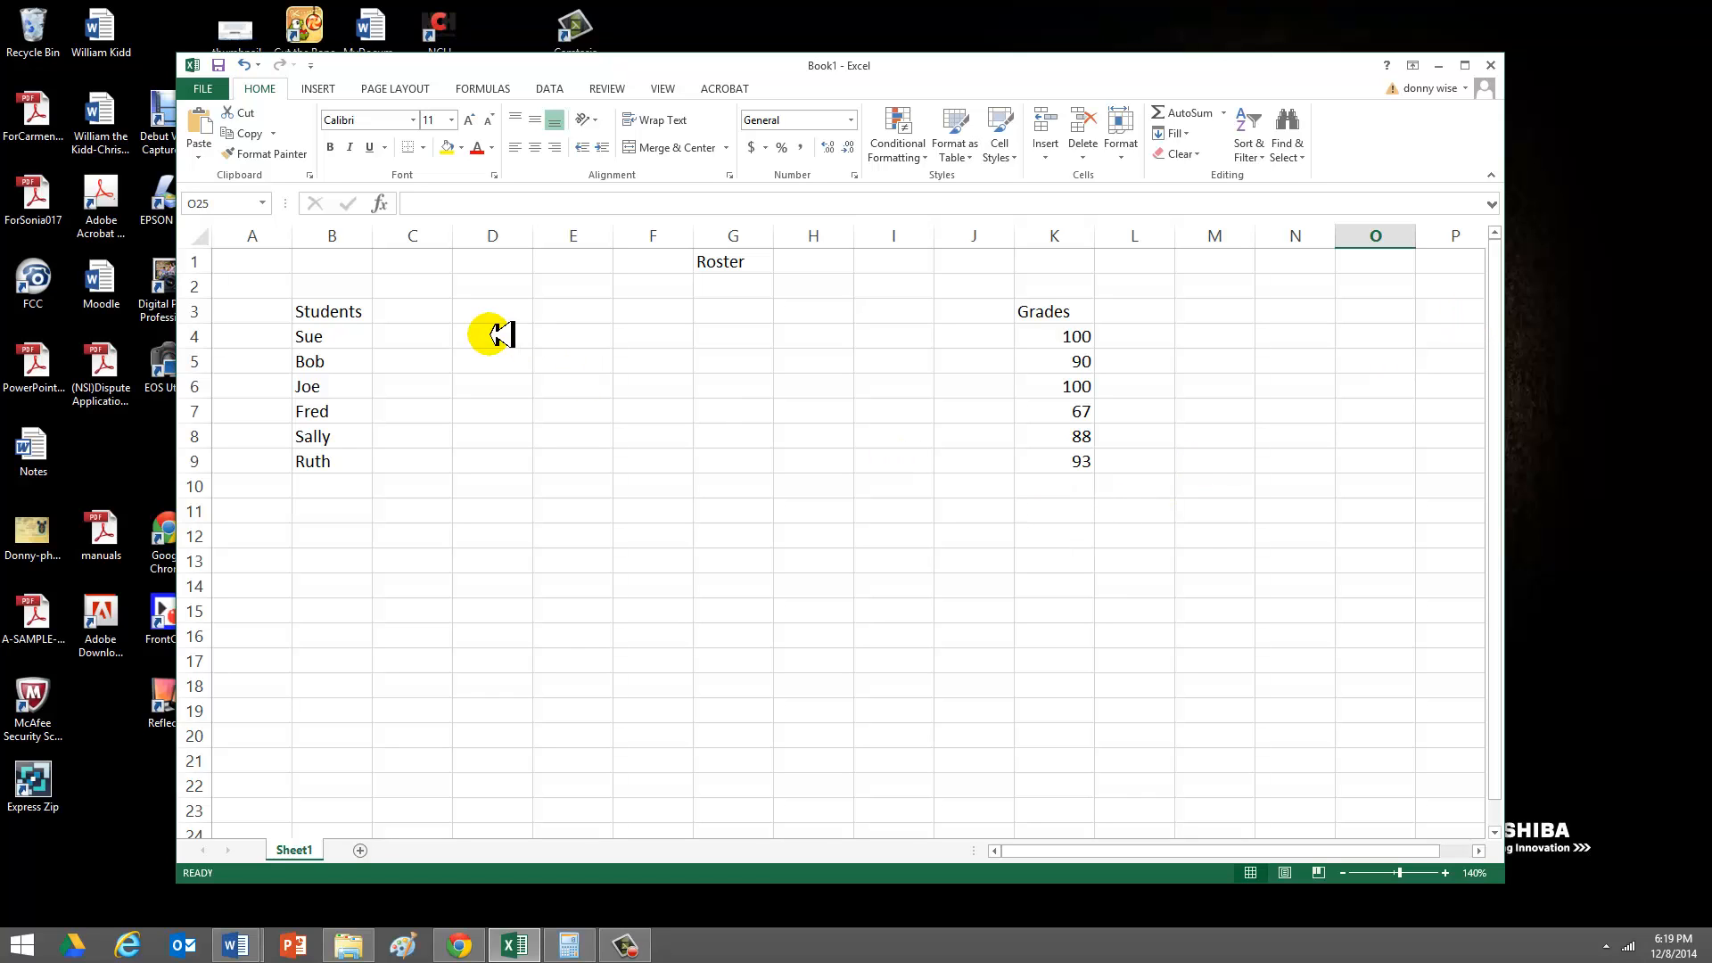
left_click_drag(374, 308, 1046, 459)
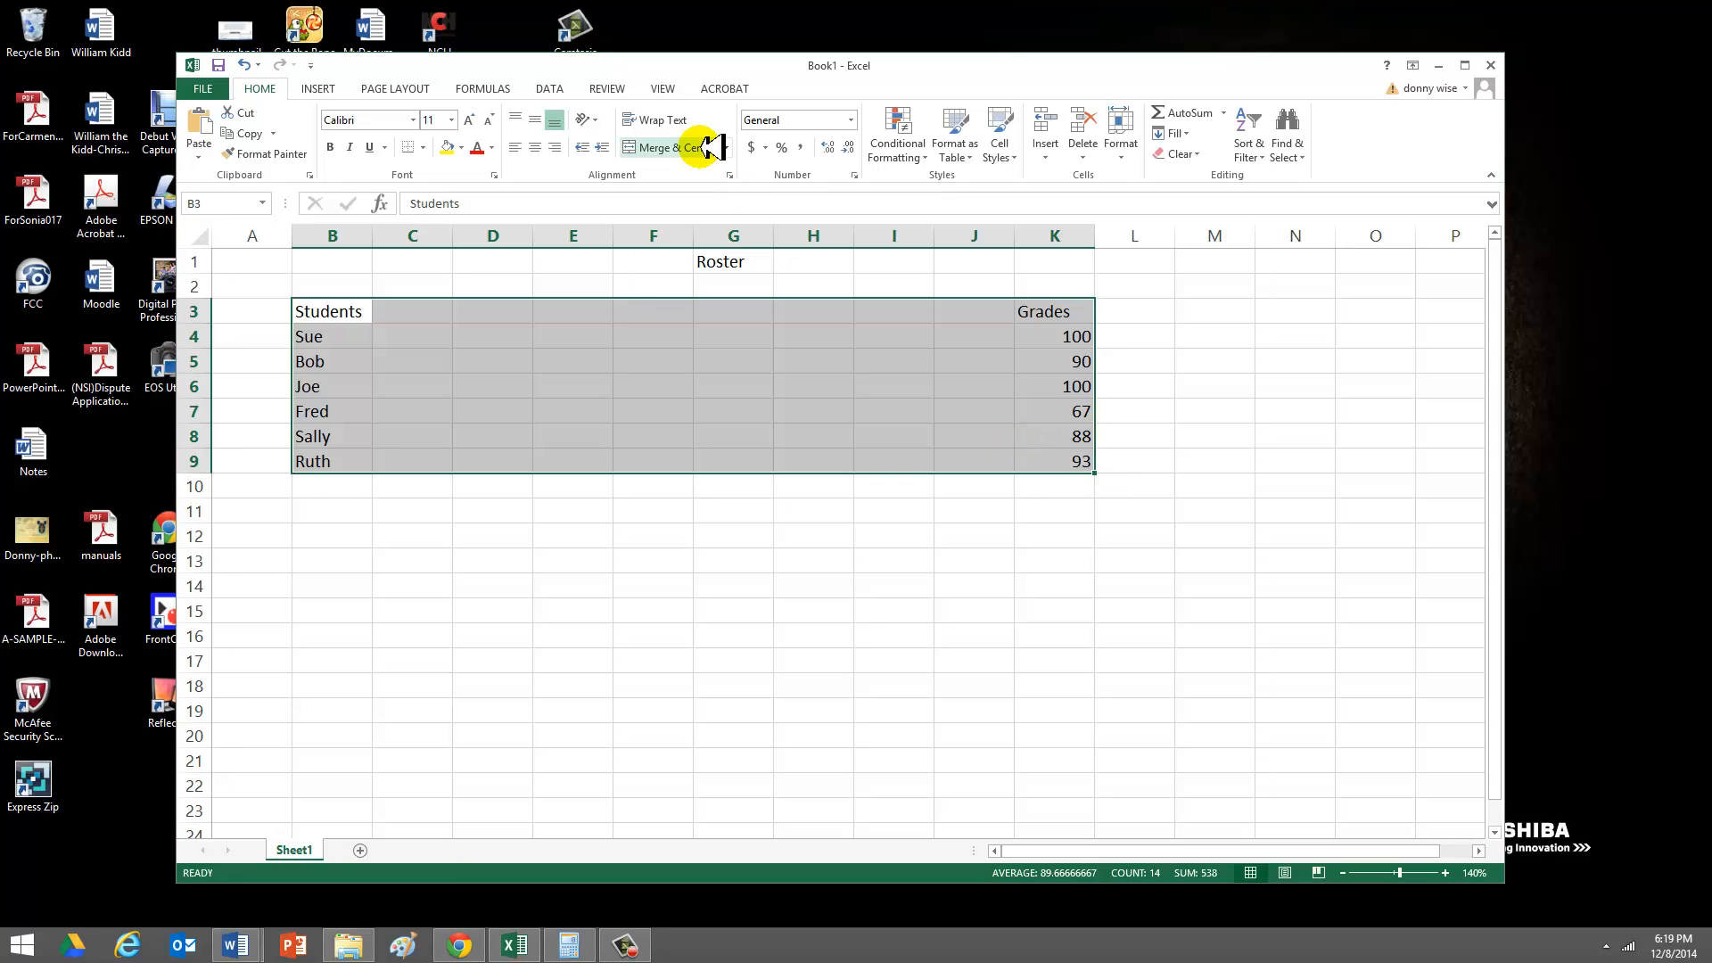
key("super+c")
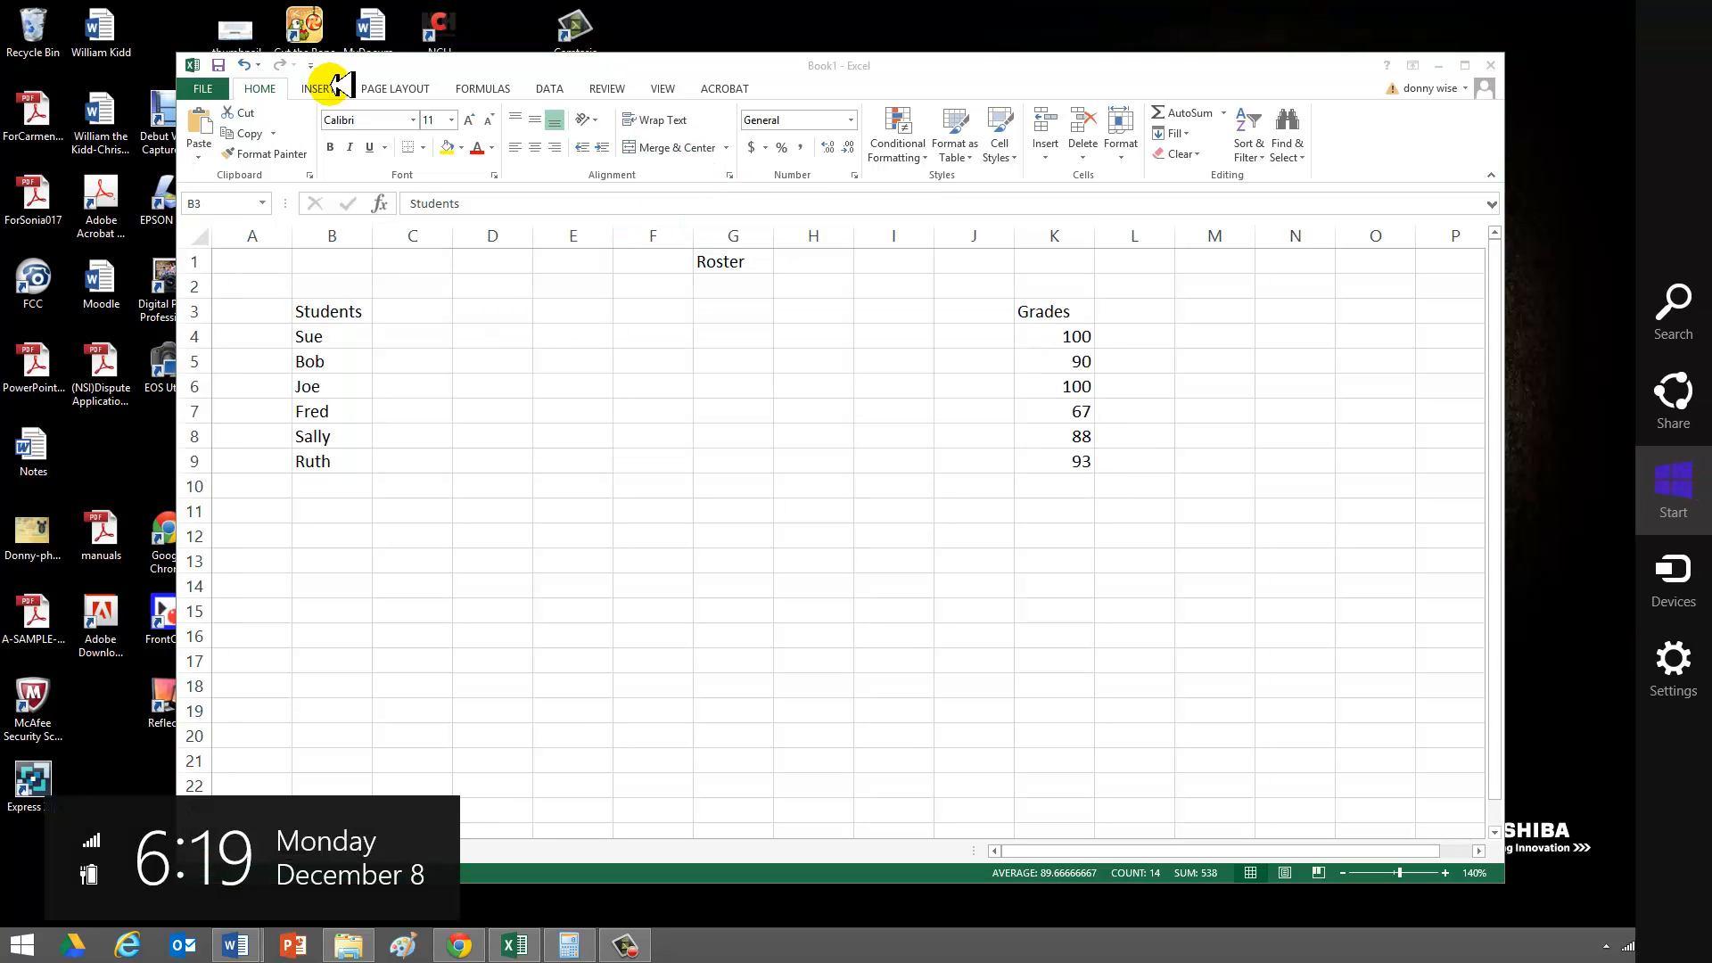
key("Escape")
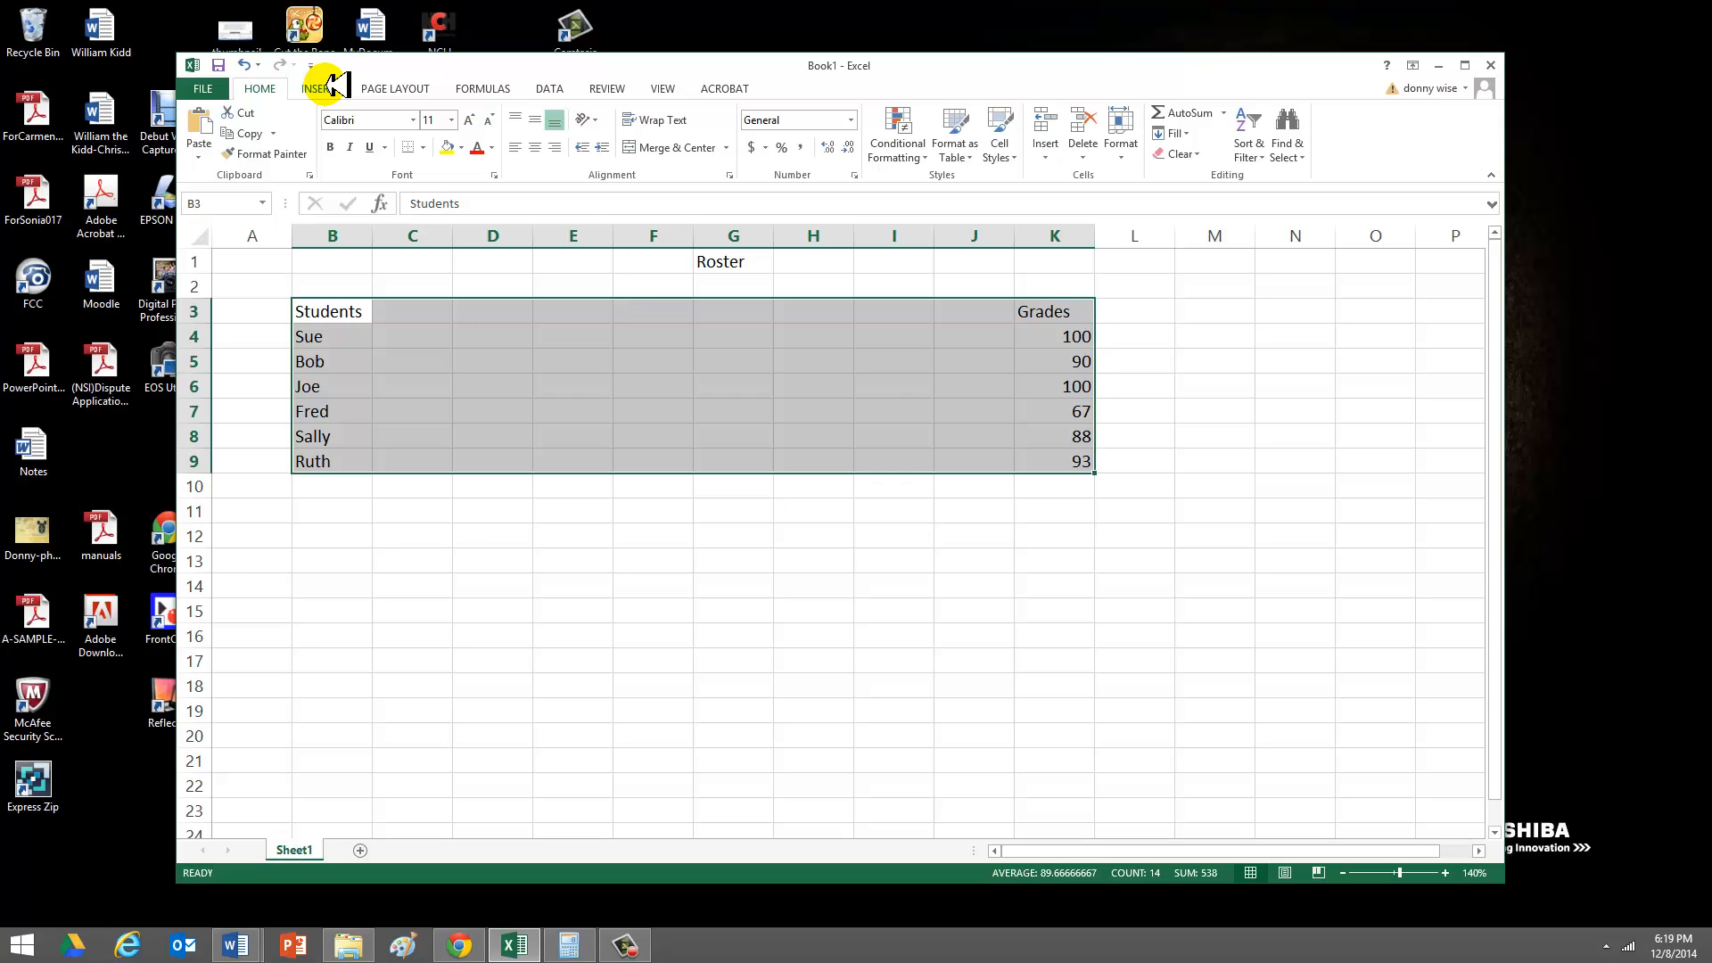
left_click(332, 85)
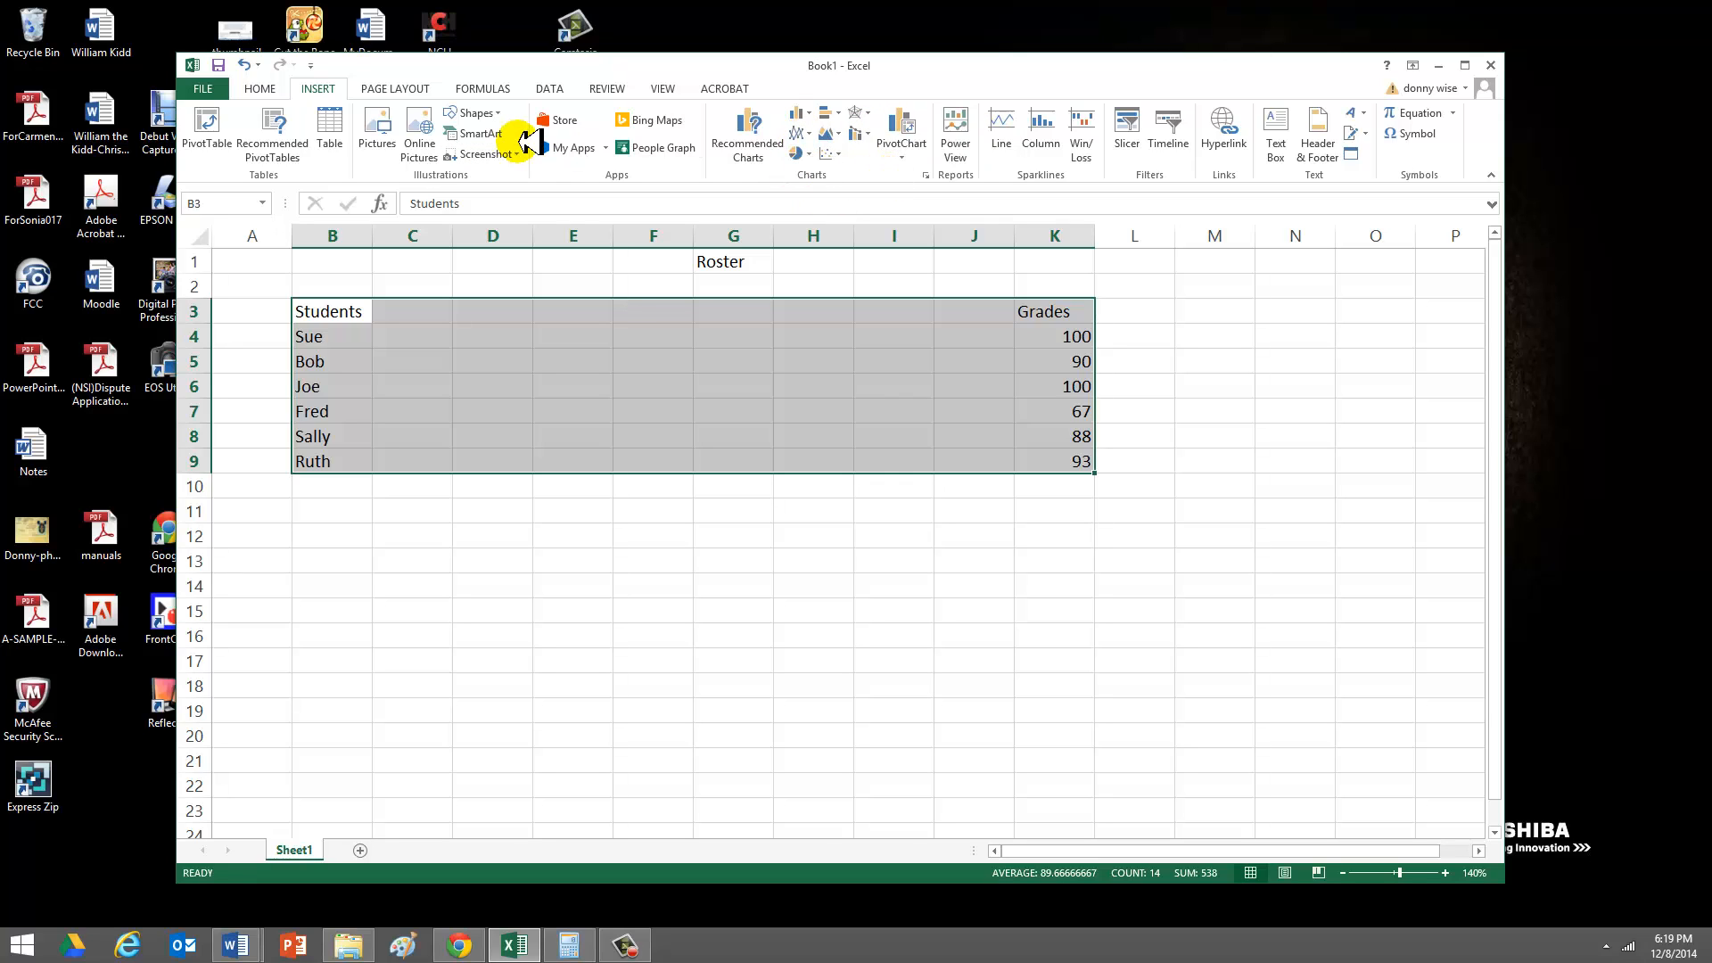
left_click(282, 89)
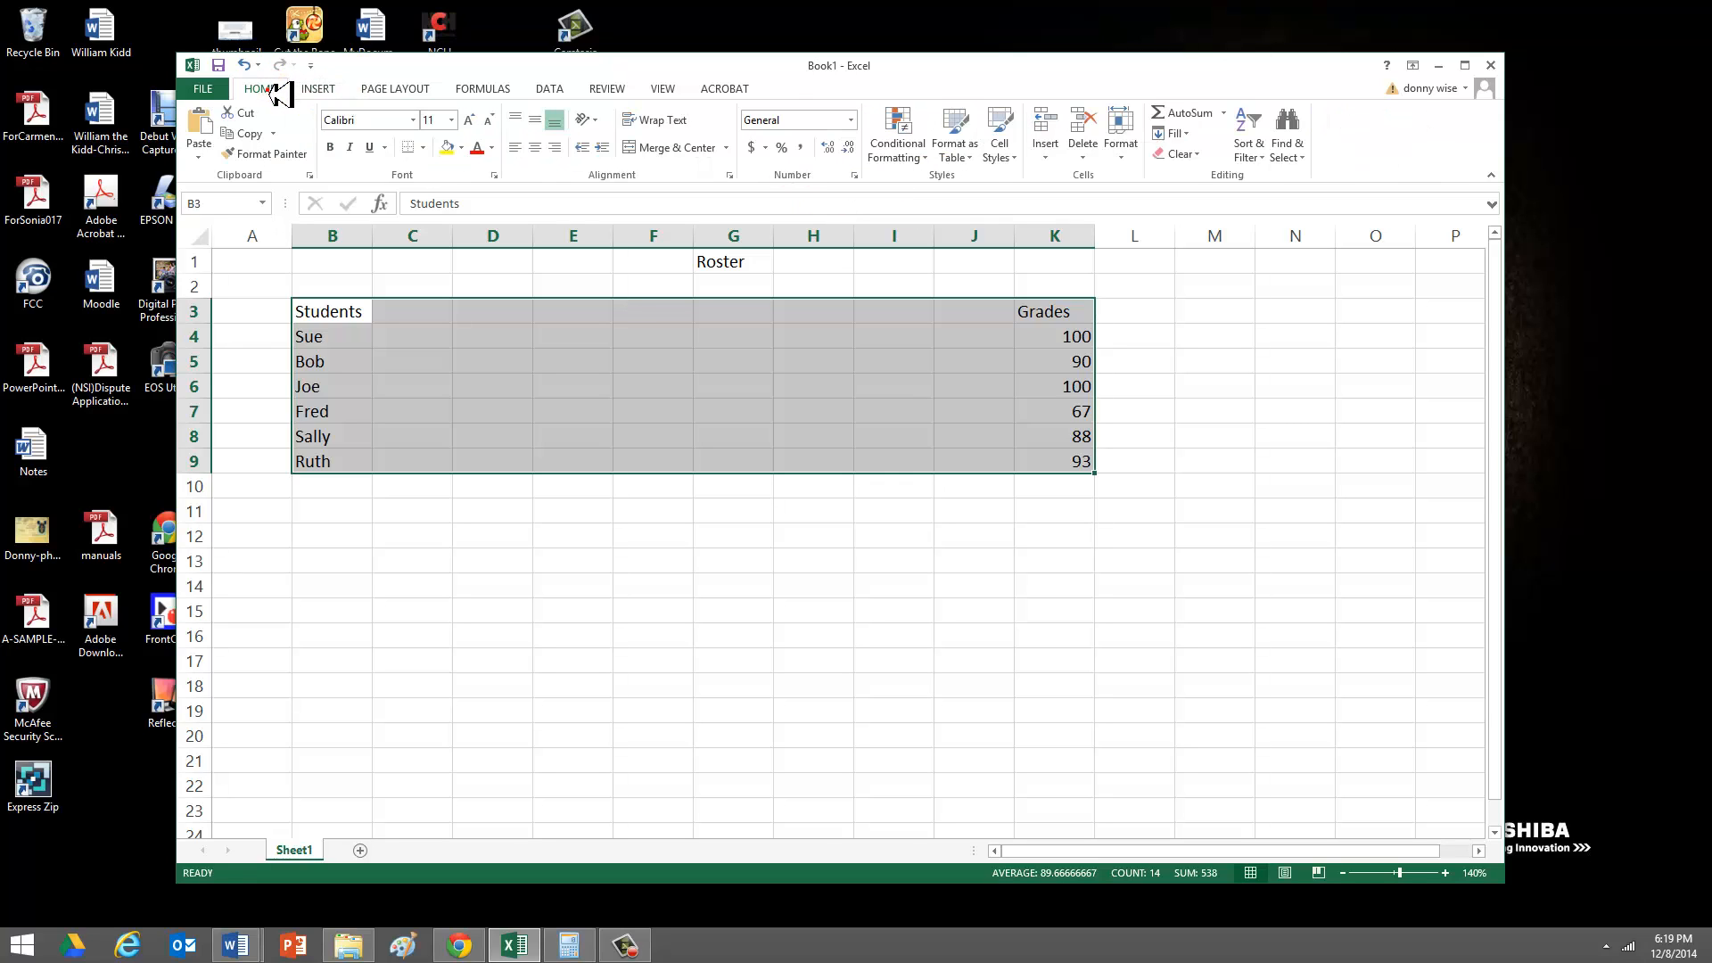
left_click(679, 89)
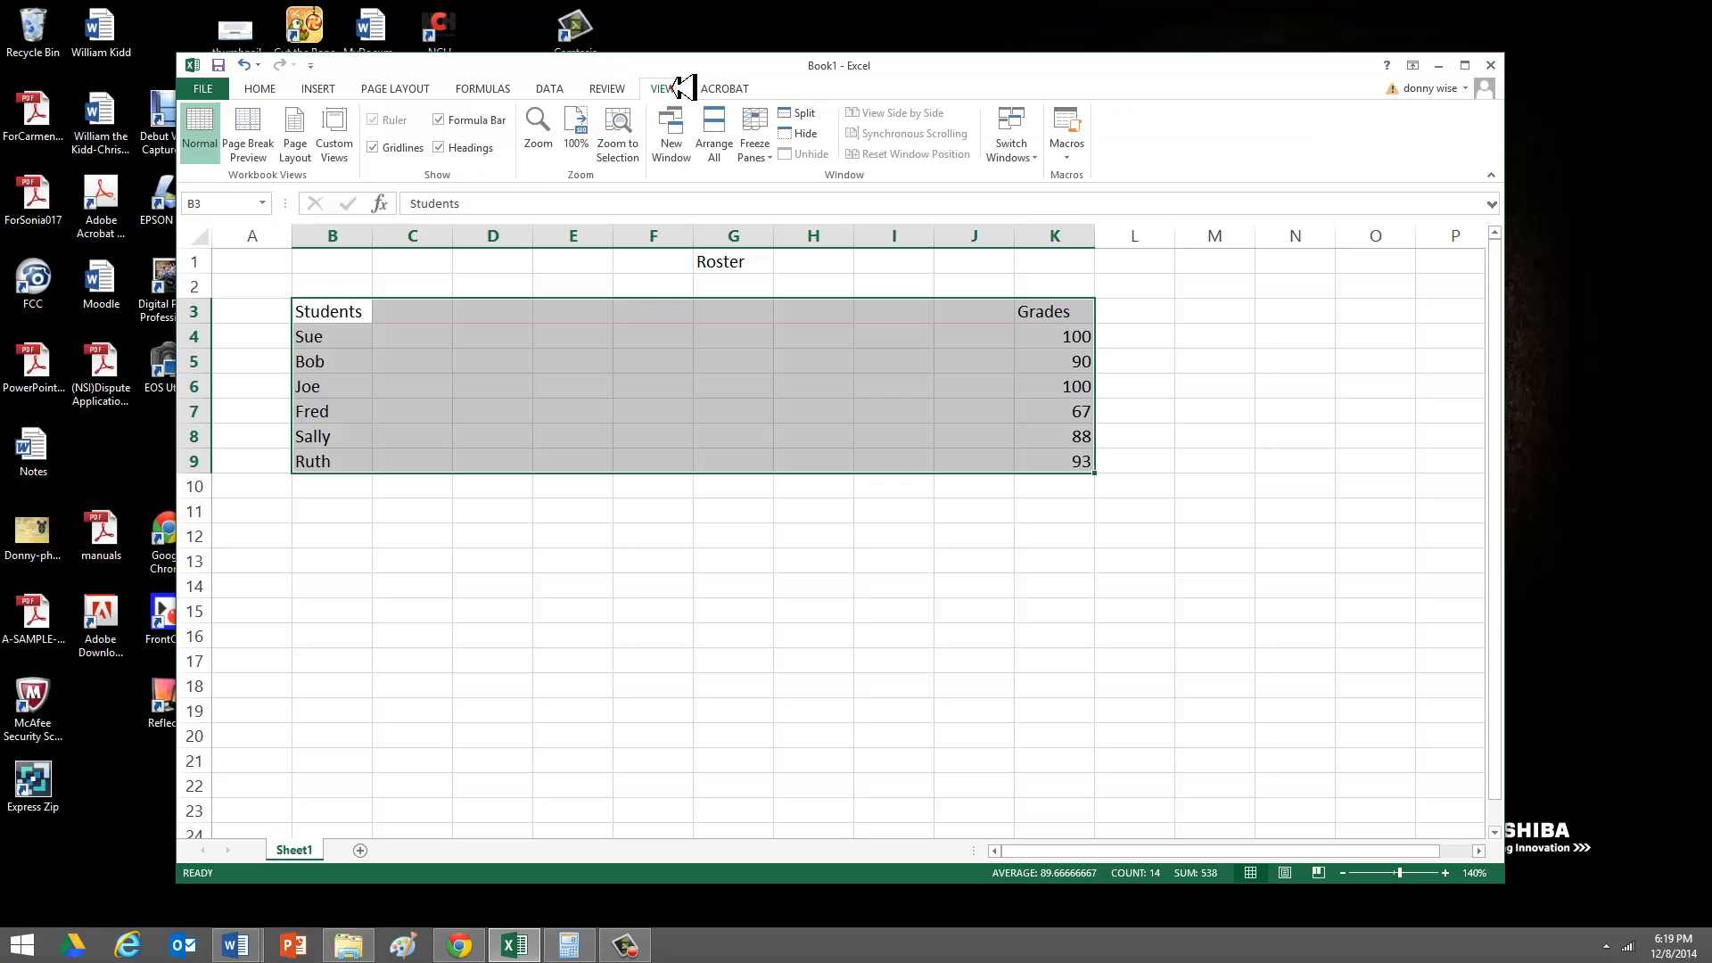
left_click(609, 89)
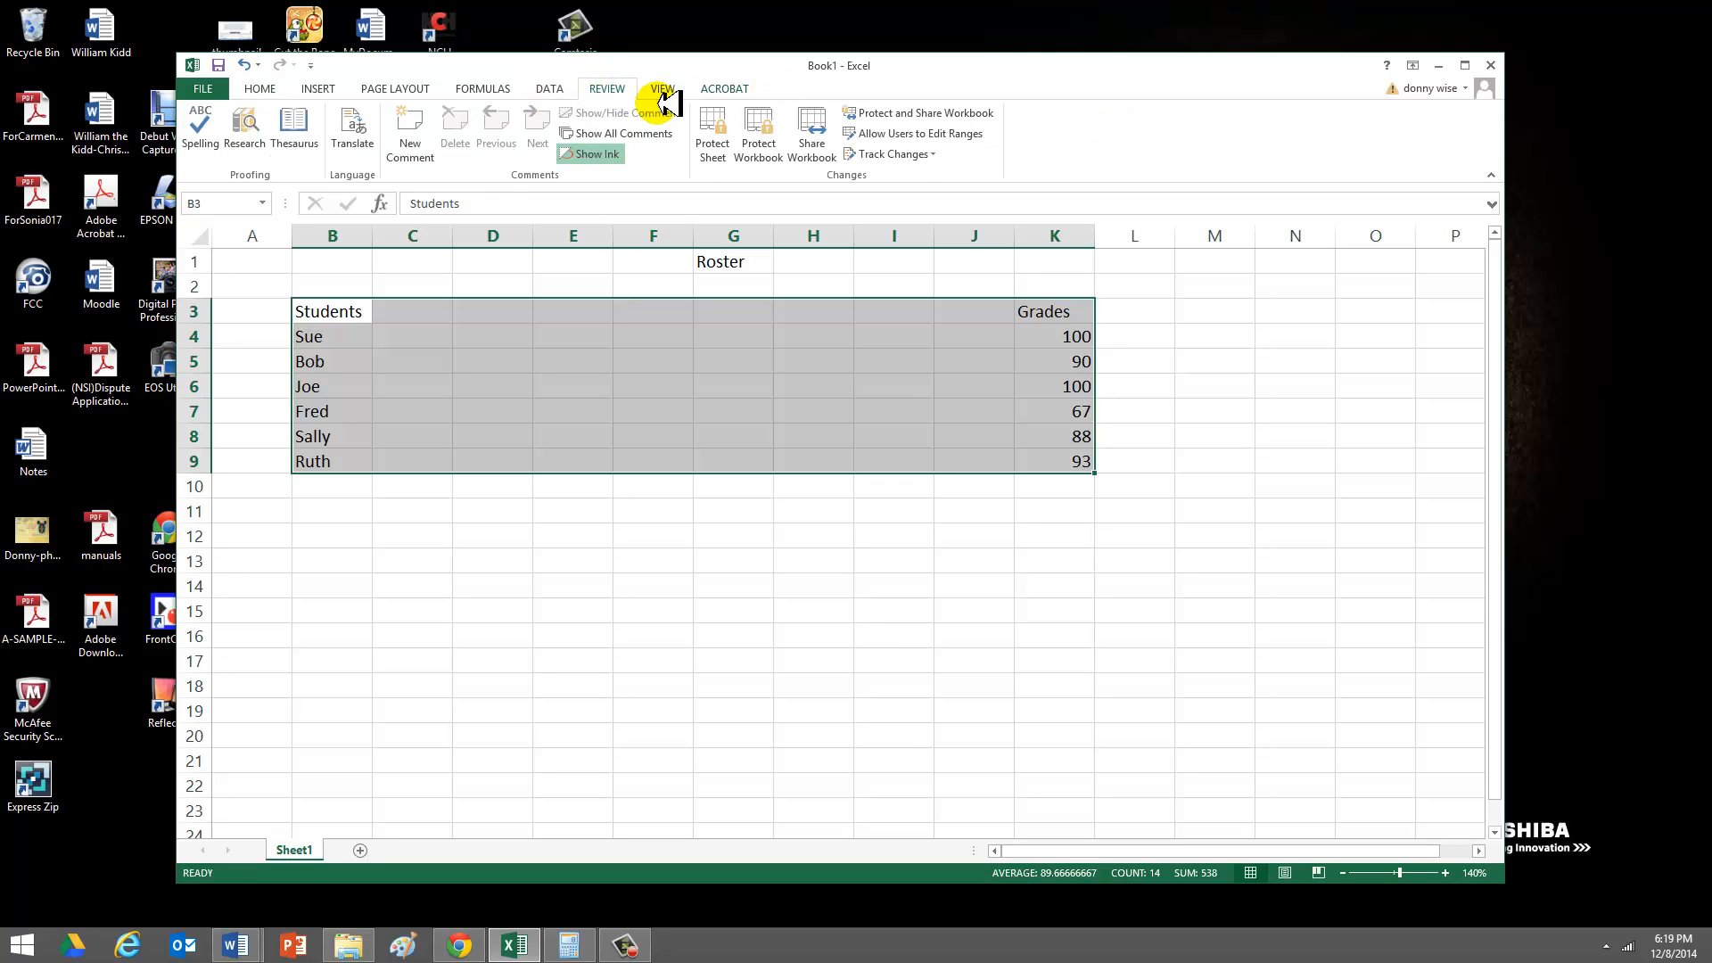
left_click(561, 88)
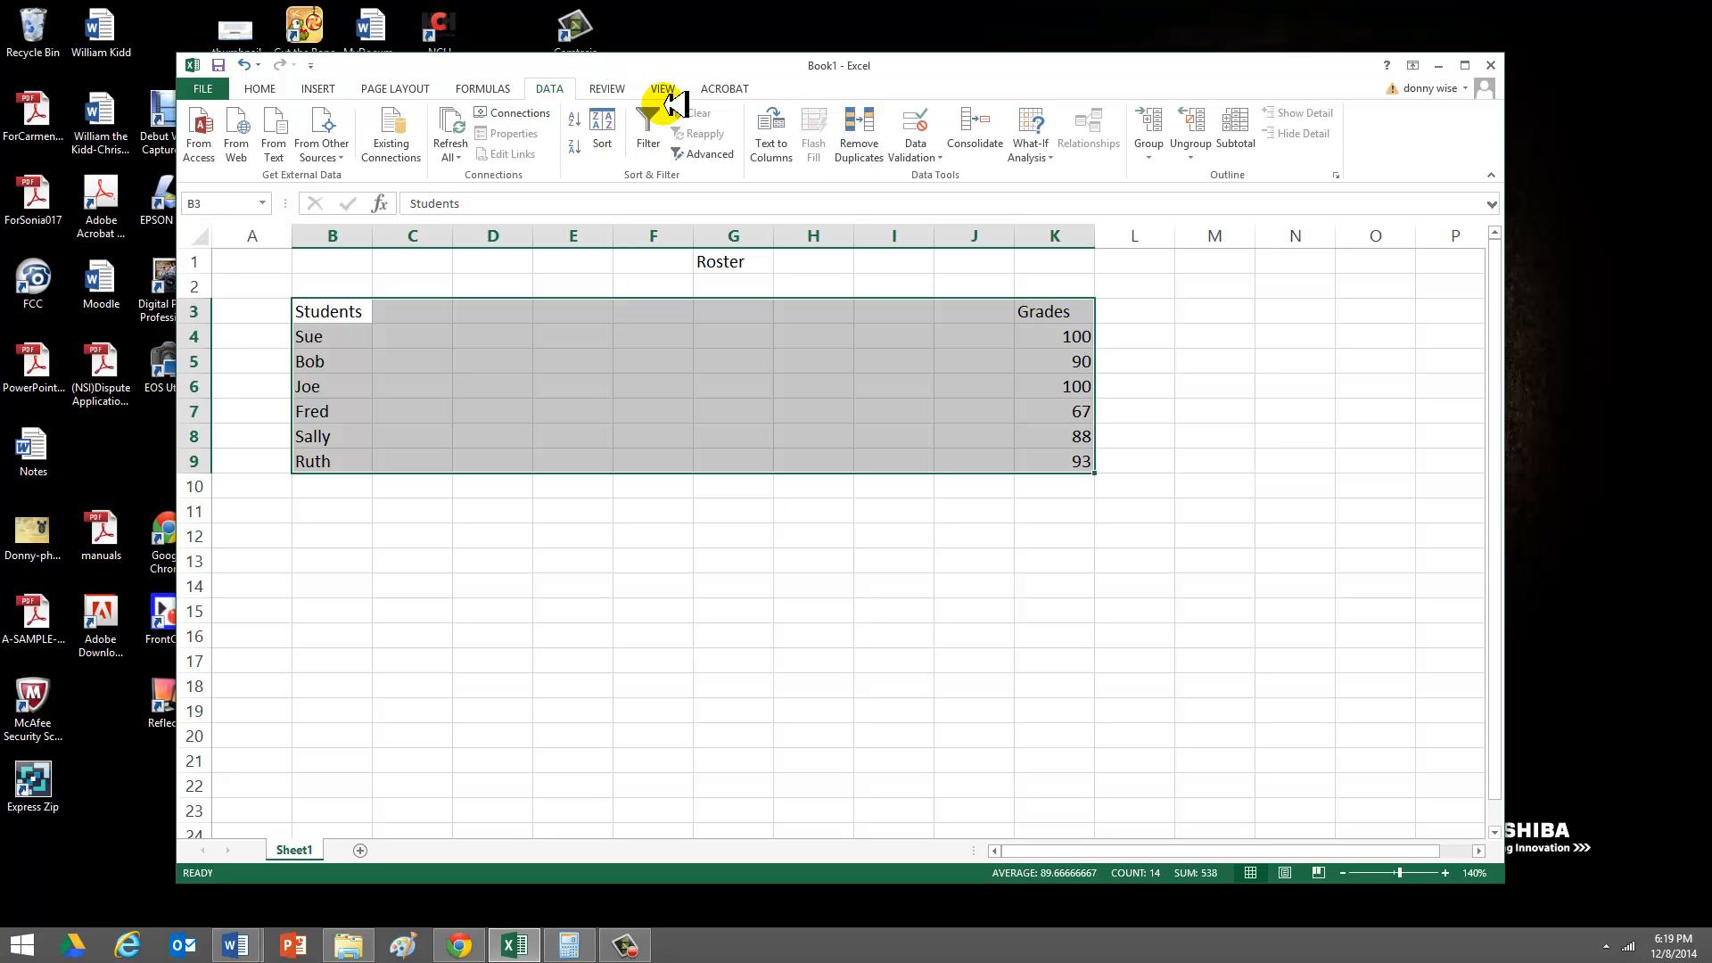
left_click(513, 88)
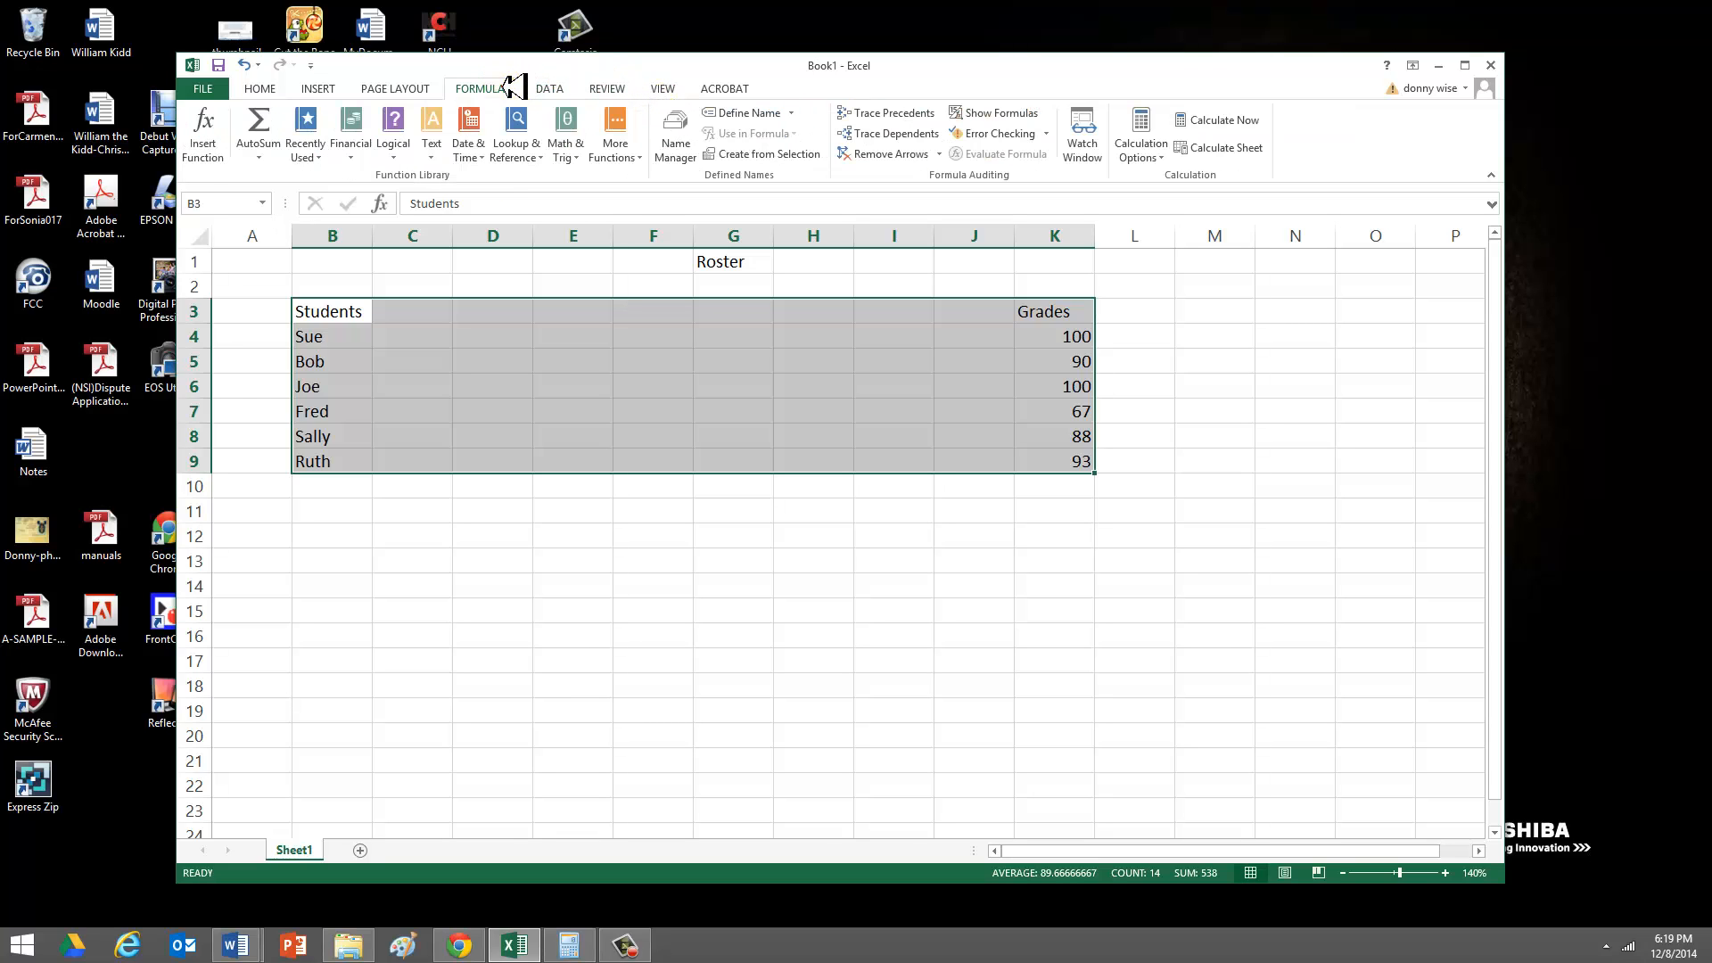
- Insert a 2-D clustered column chart from the selected students and grades table
left_click(396, 89)
left_click(330, 88)
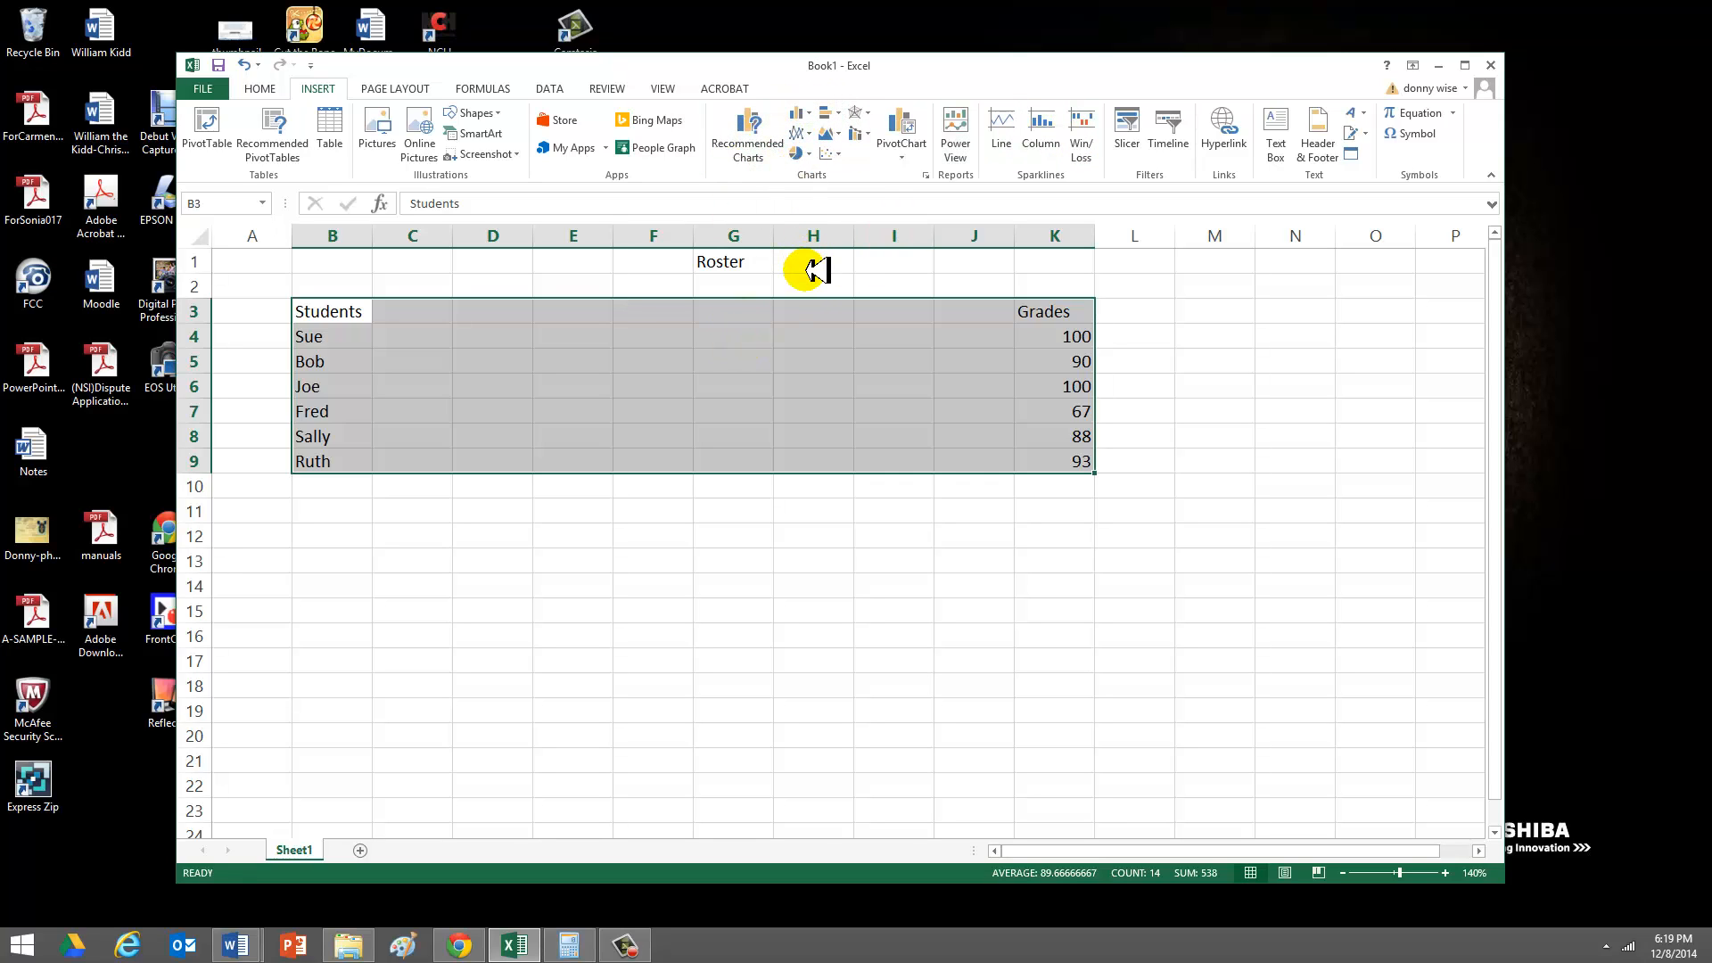
left_click(819, 112)
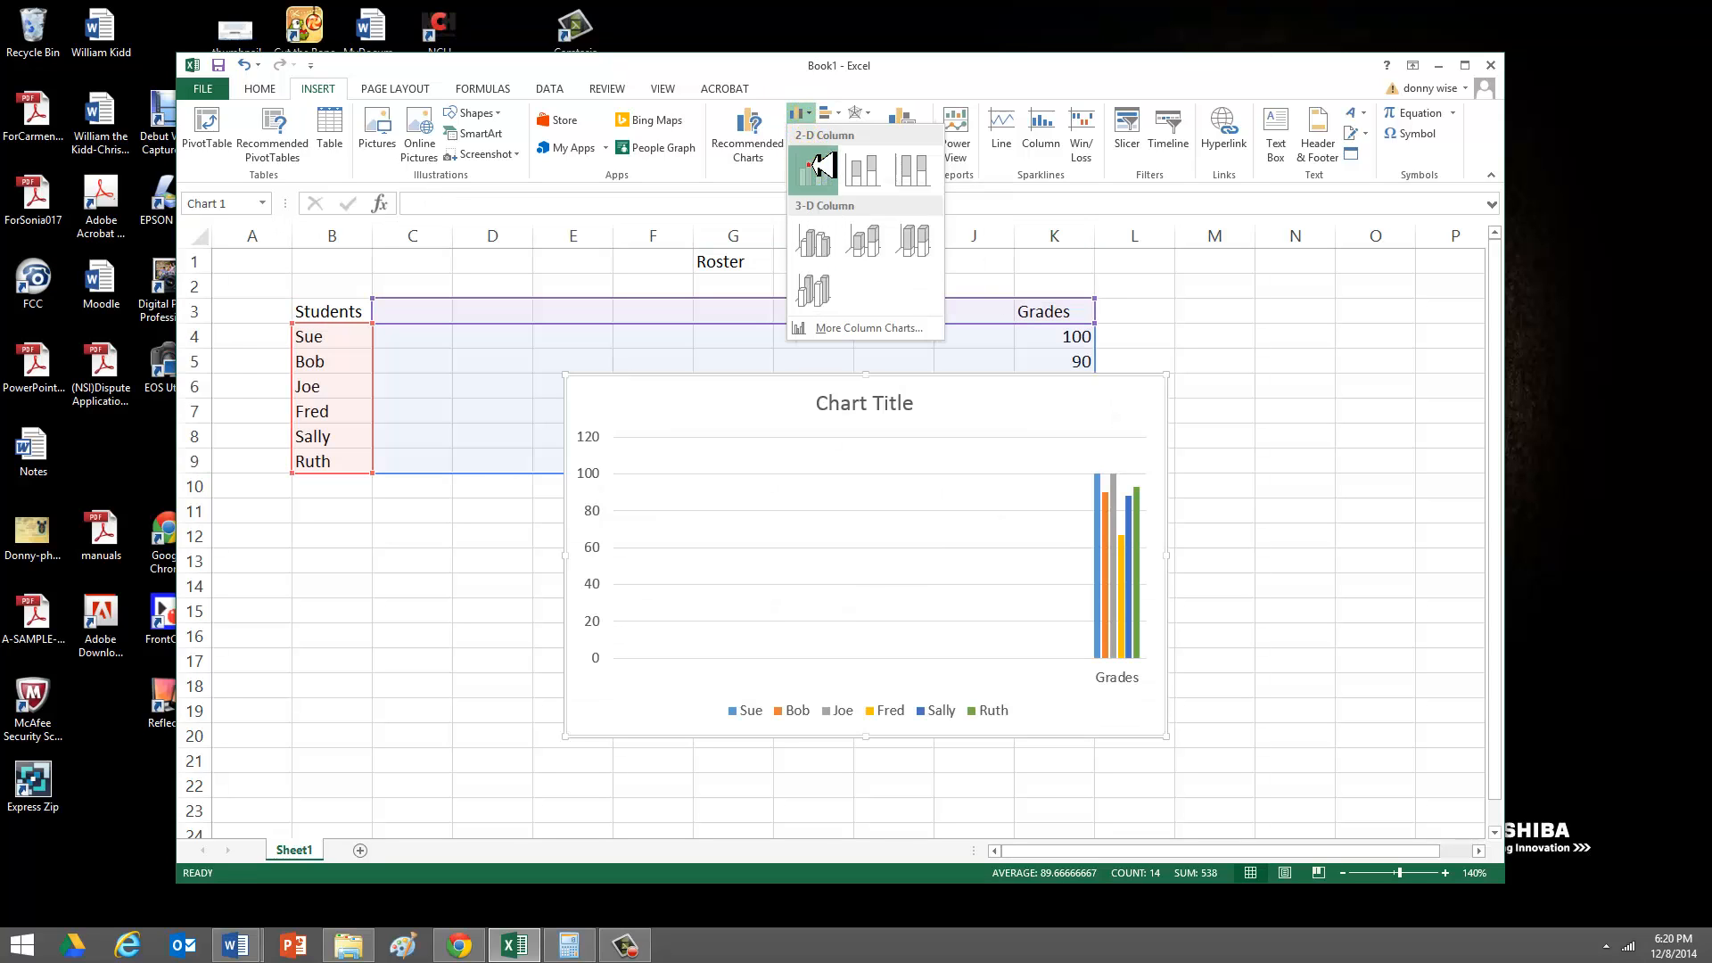
left_click(814, 165)
left_click(1231, 669)
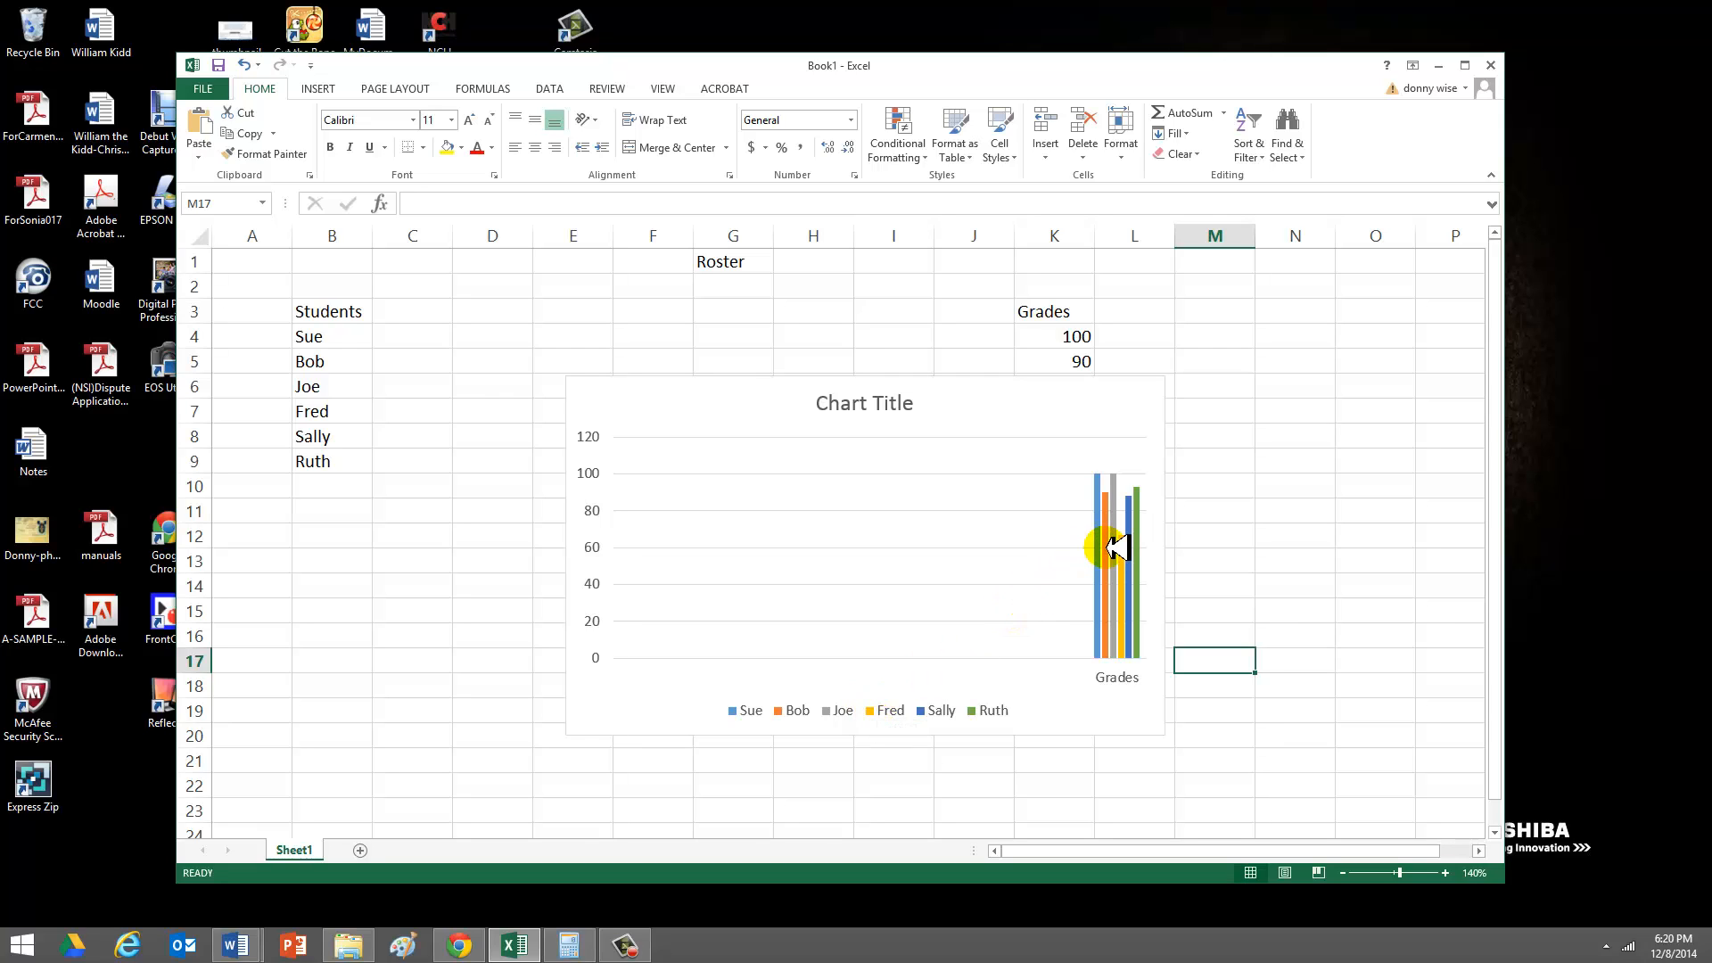
- Move the chart down below the table so that it starts at about row 13
mouse_move(1112, 560)
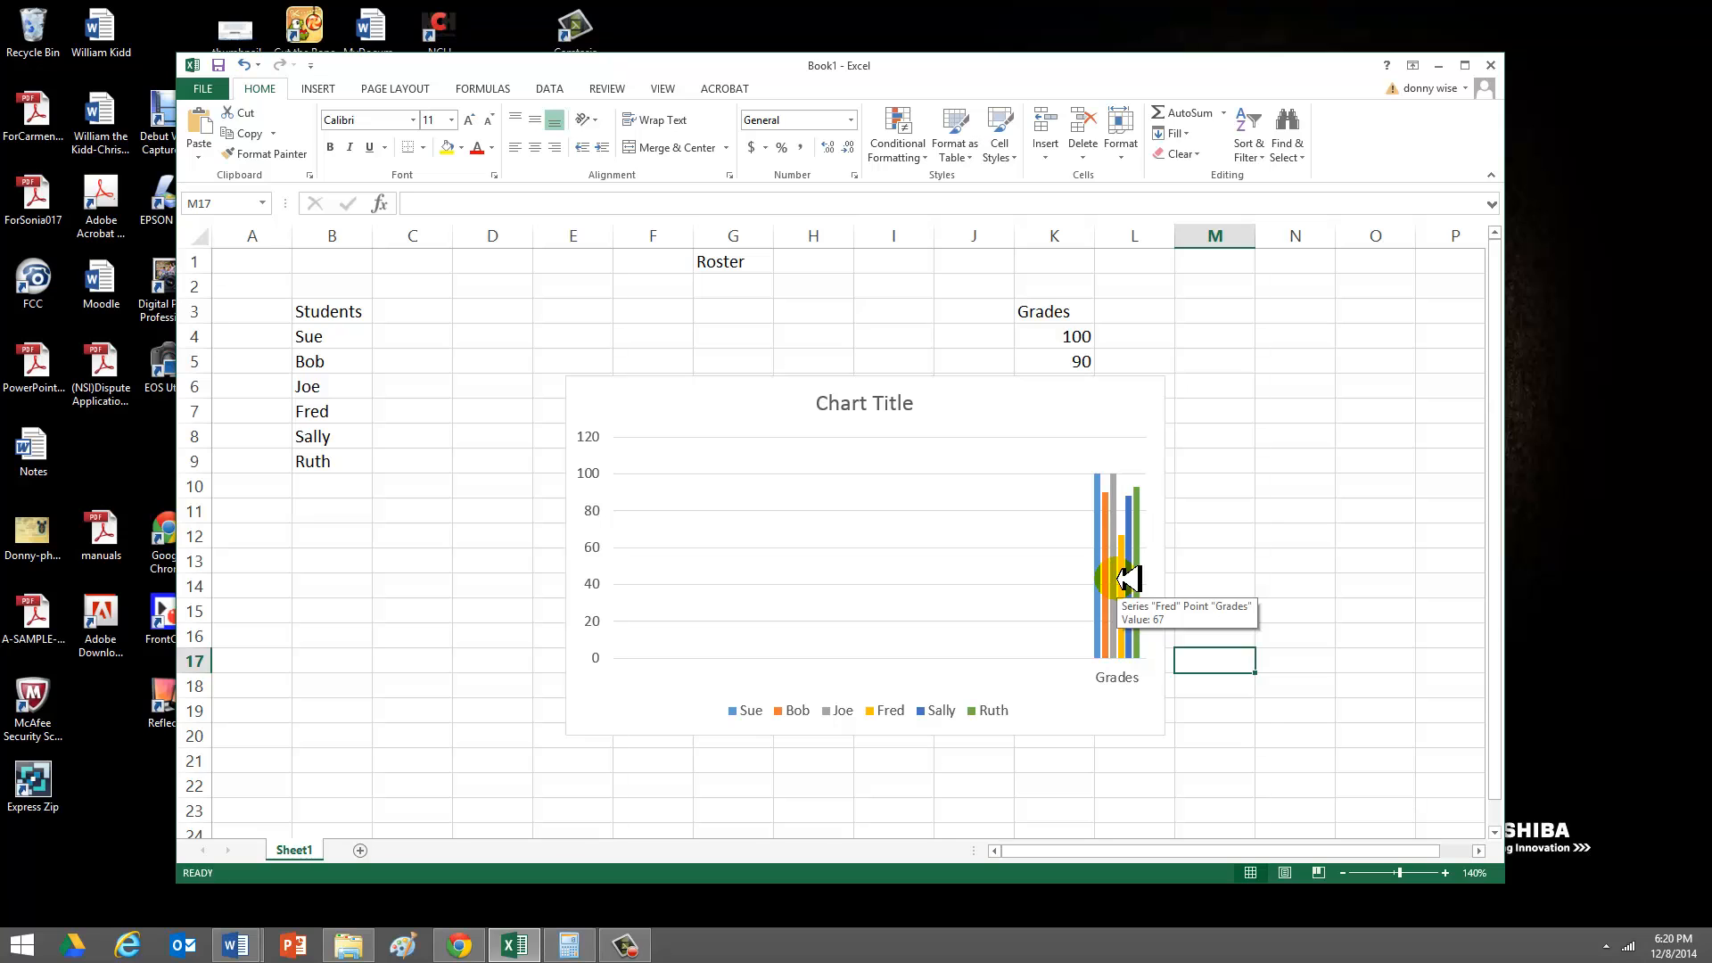
left_click_drag(1032, 424, 1116, 626)
left_click(1159, 515)
- Copy the Grades column from cells K3 to K9 into cells C3 to C9, beside the student names
left_click(1079, 311)
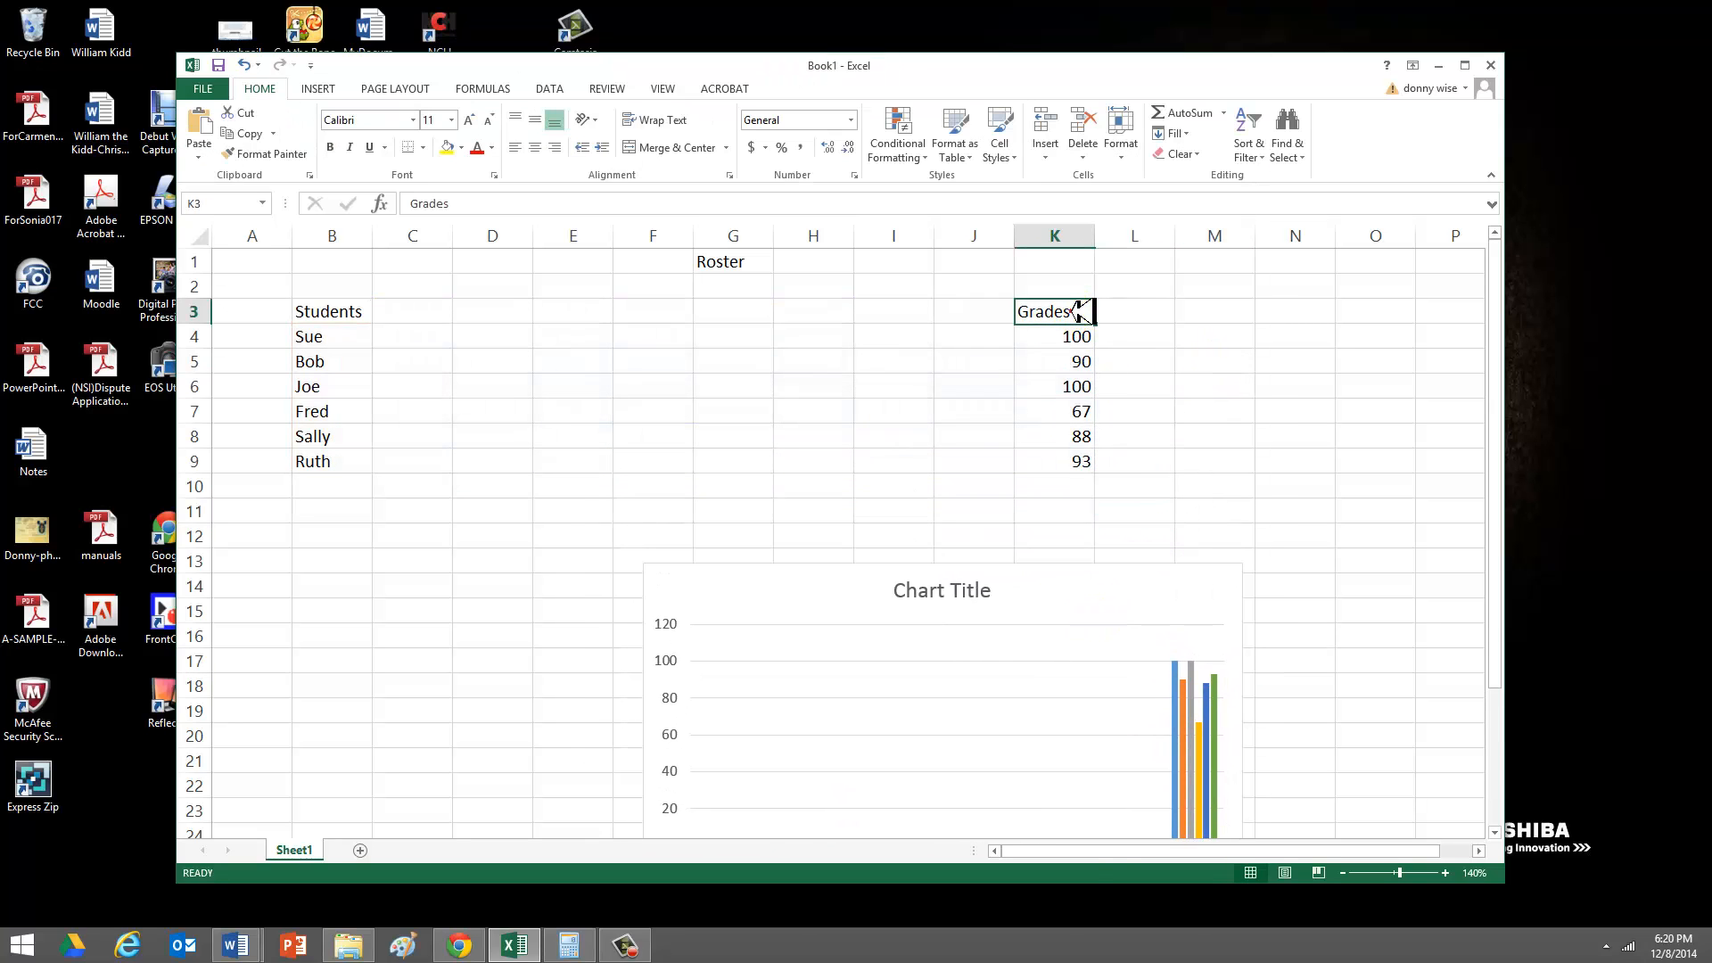
left_click_drag(1079, 311, 1081, 453)
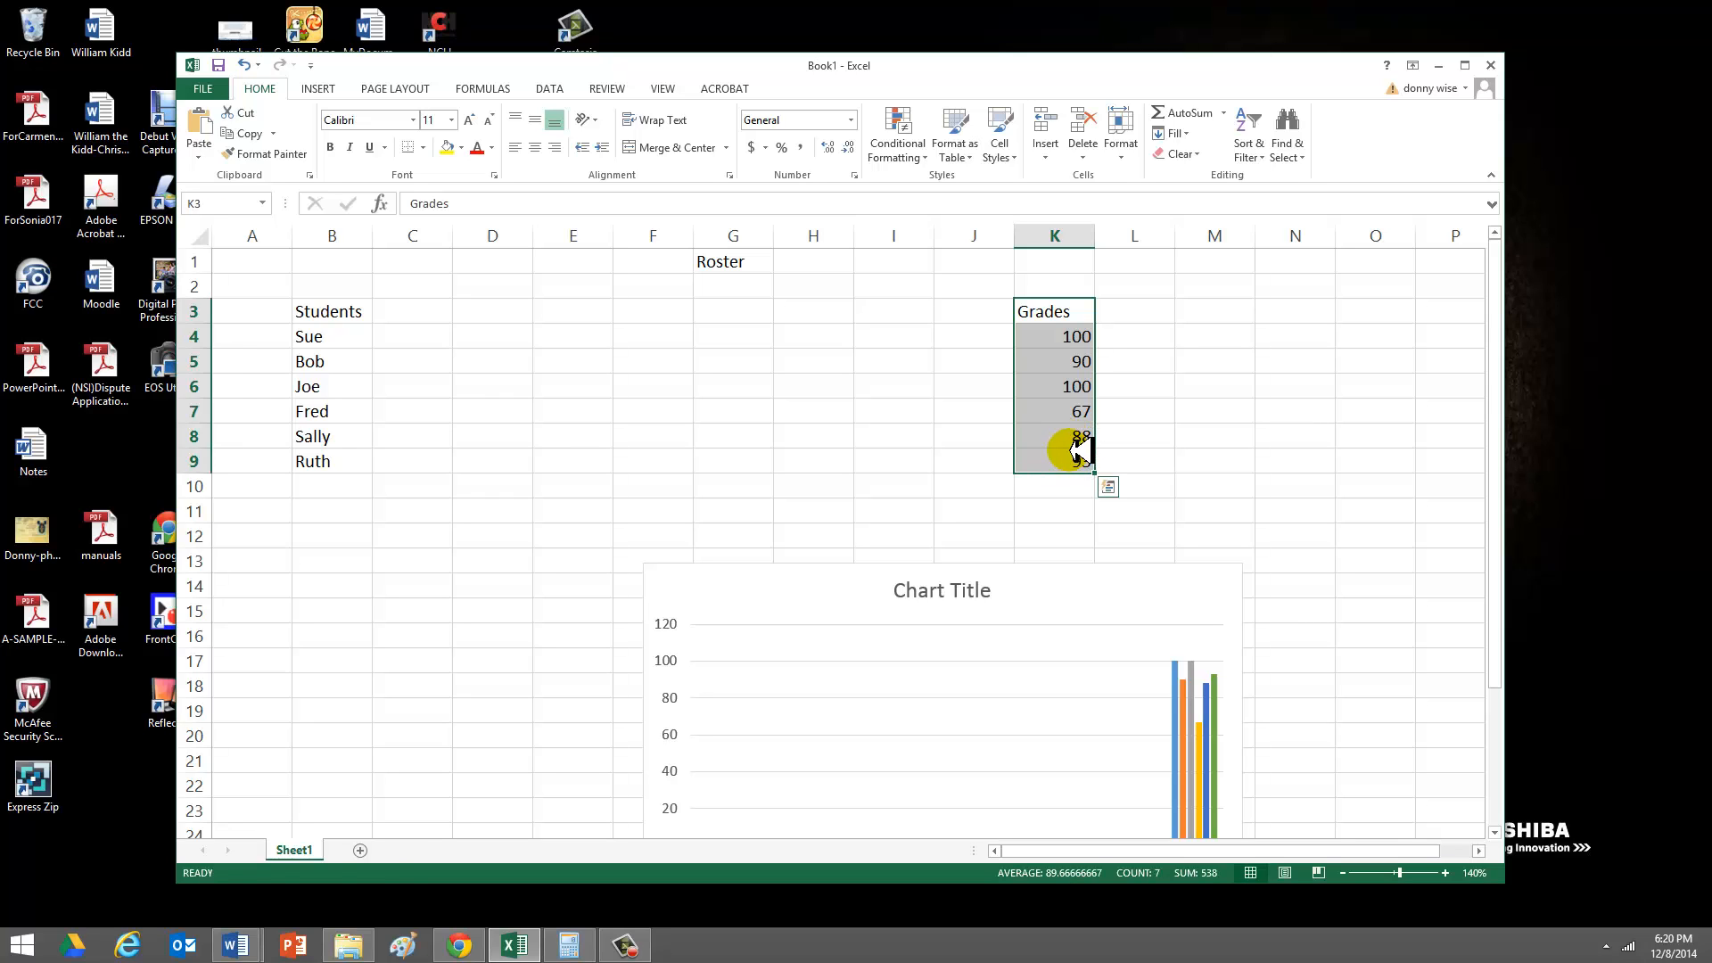
key("ctrl+c")
left_click_drag(439, 312, 435, 448)
key("ctrl+v")
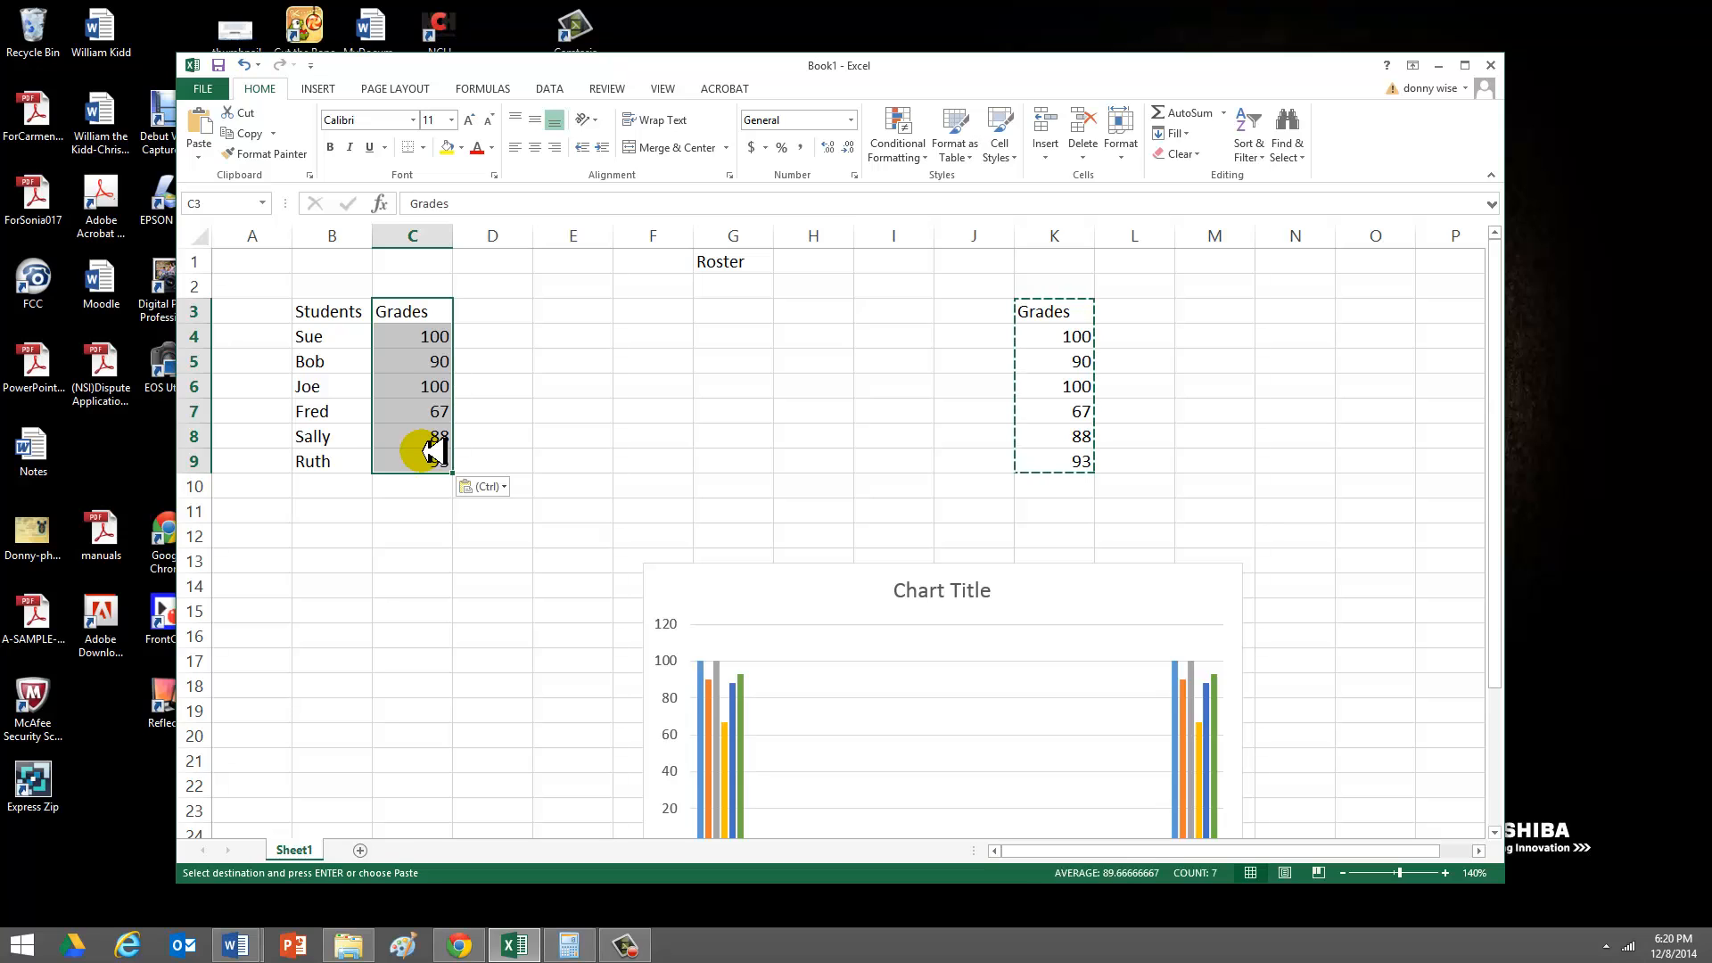
- Delete column K, which holds the original set of grades
left_click(719, 463)
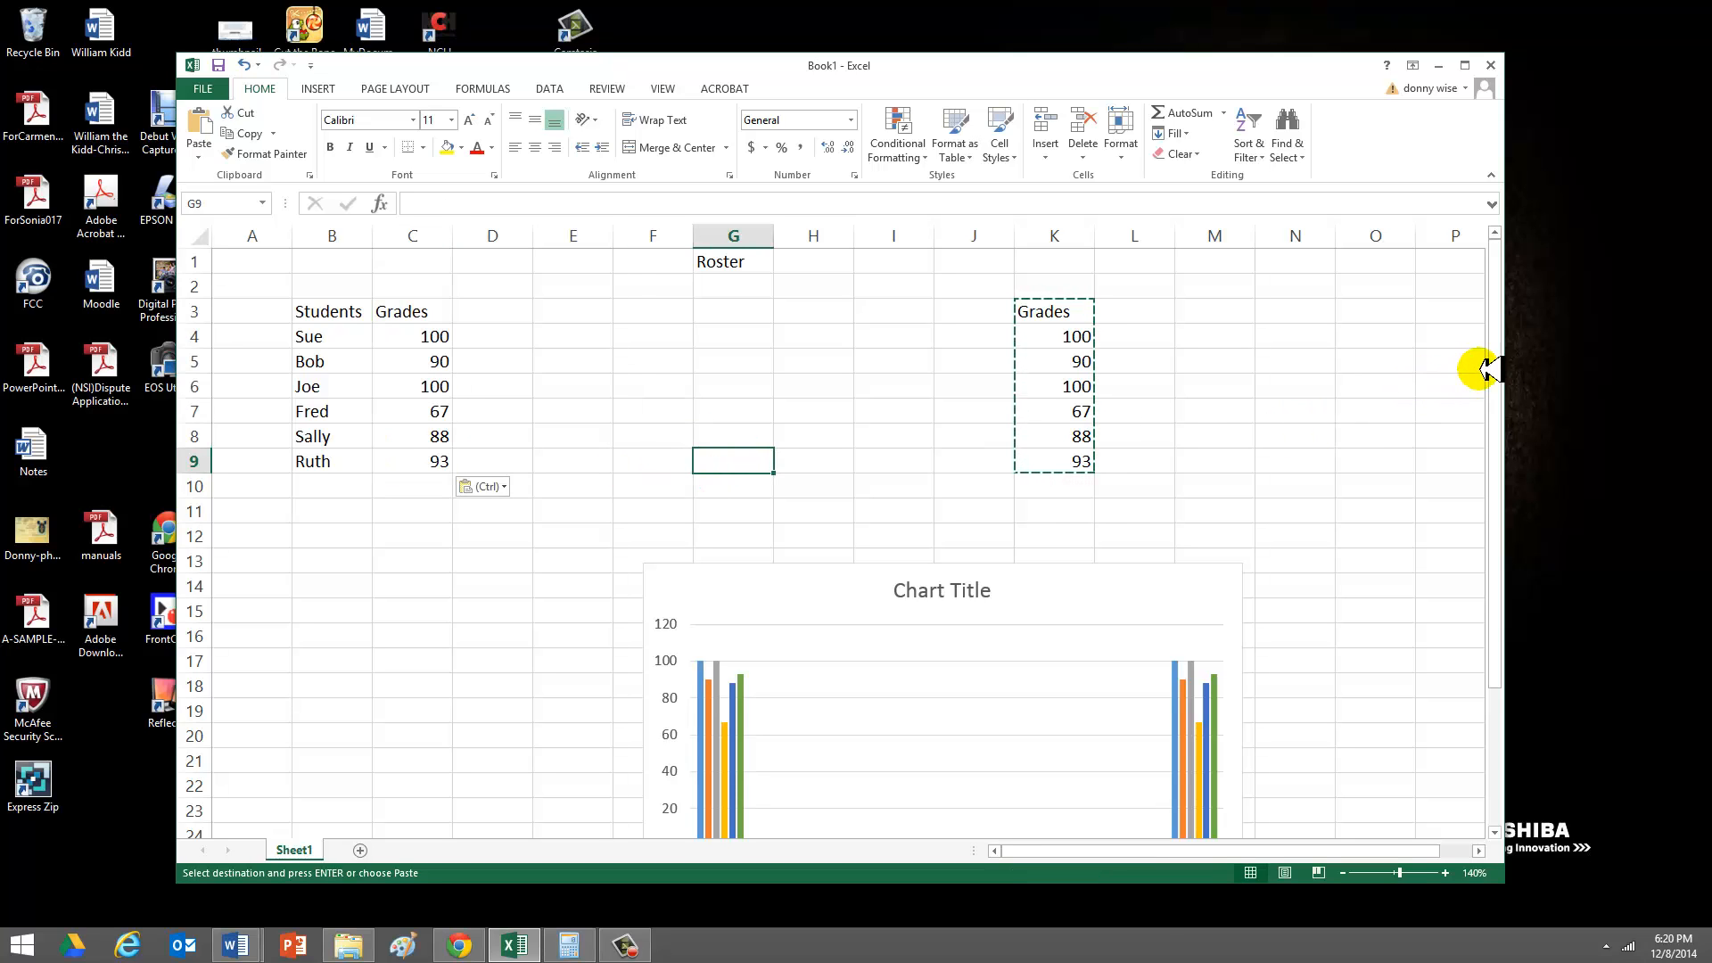
left_click_drag(1495, 368, 1492, 395)
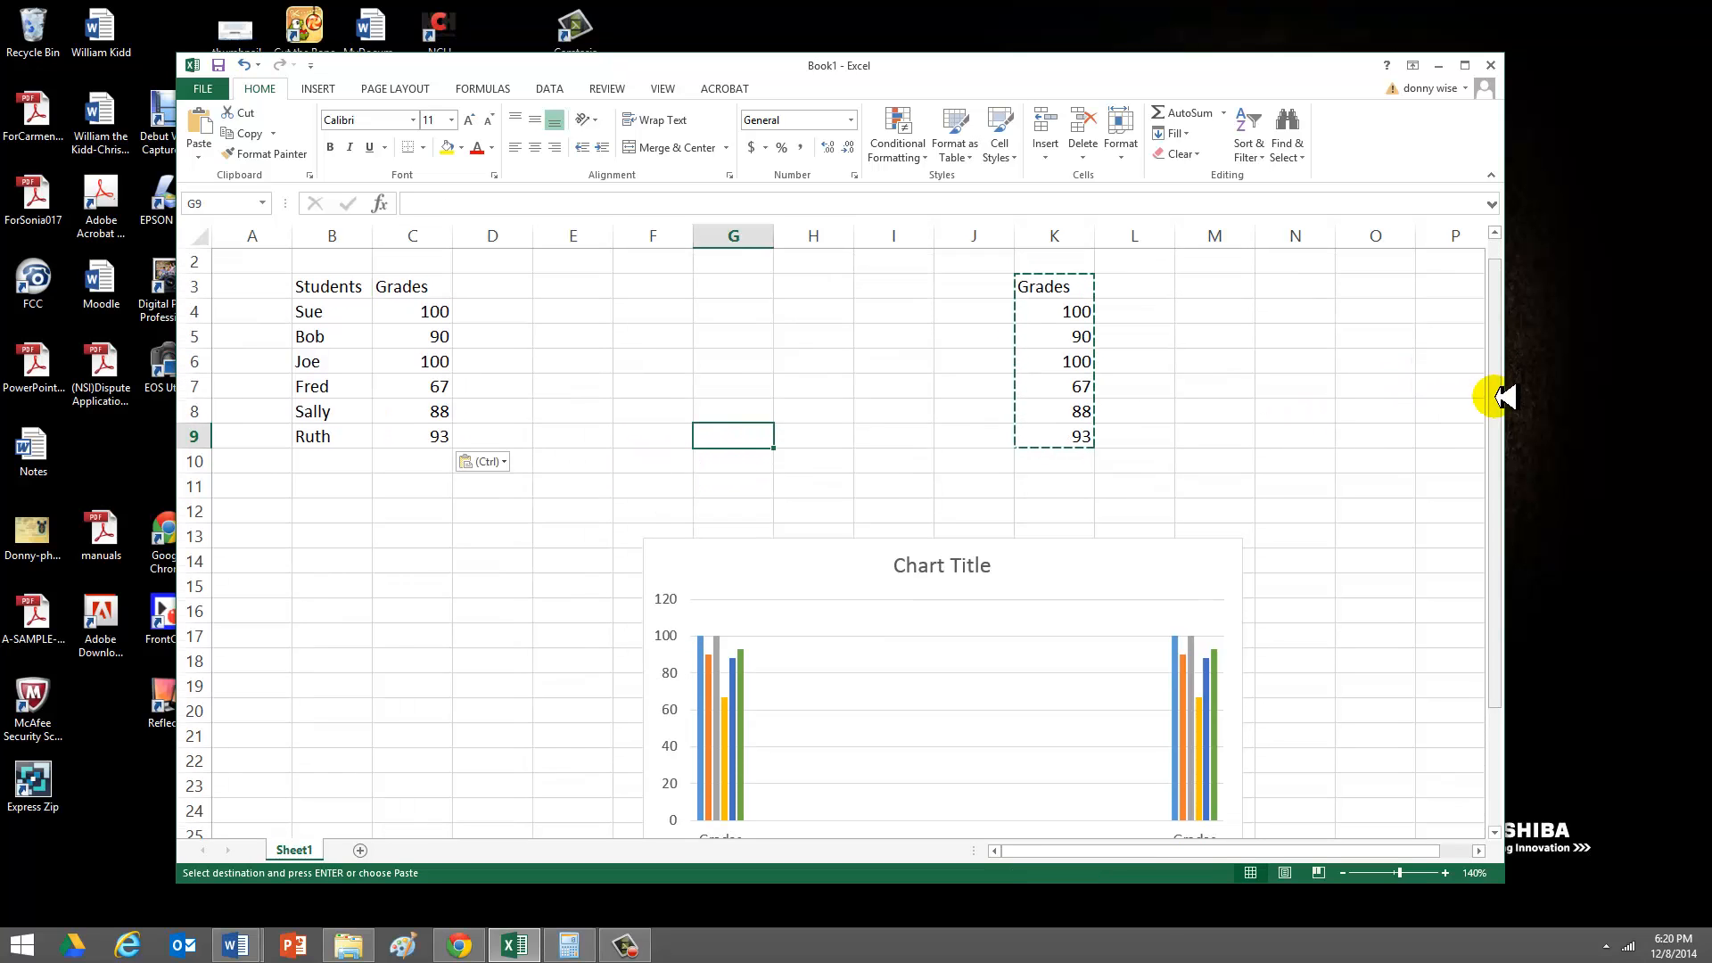
left_click(1065, 234)
right_click(1066, 233)
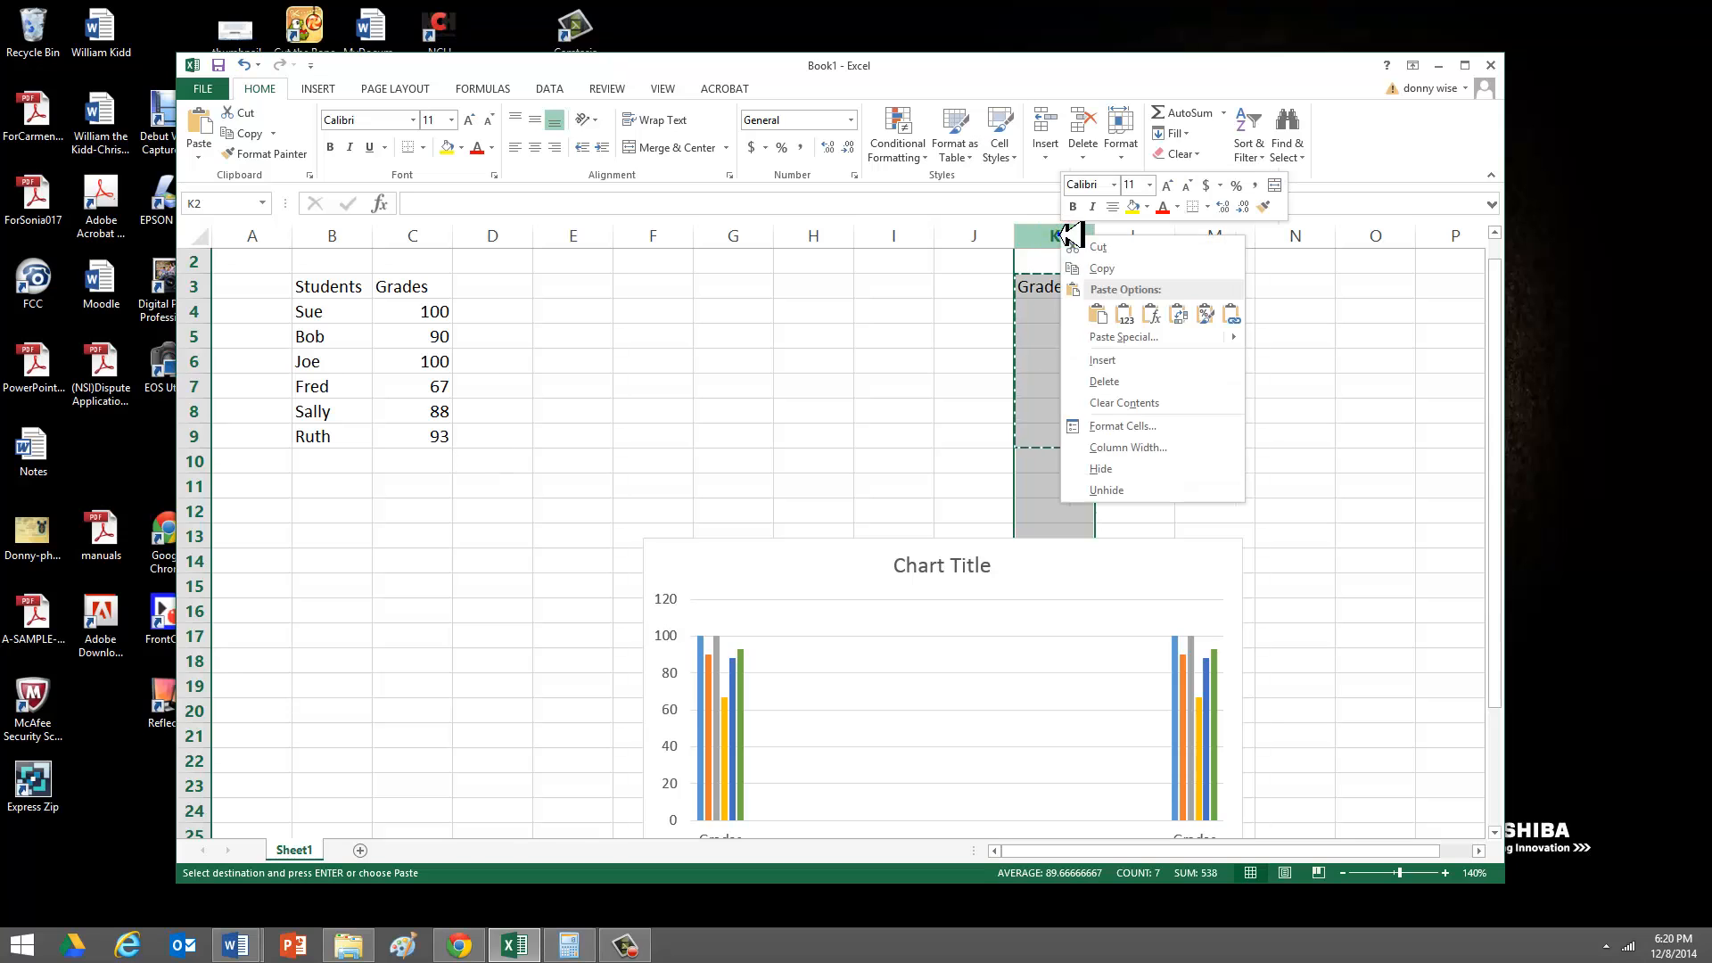
left_click(1103, 361)
- Move the chart up beside the table and shift its plot area within the chart
left_click(917, 584)
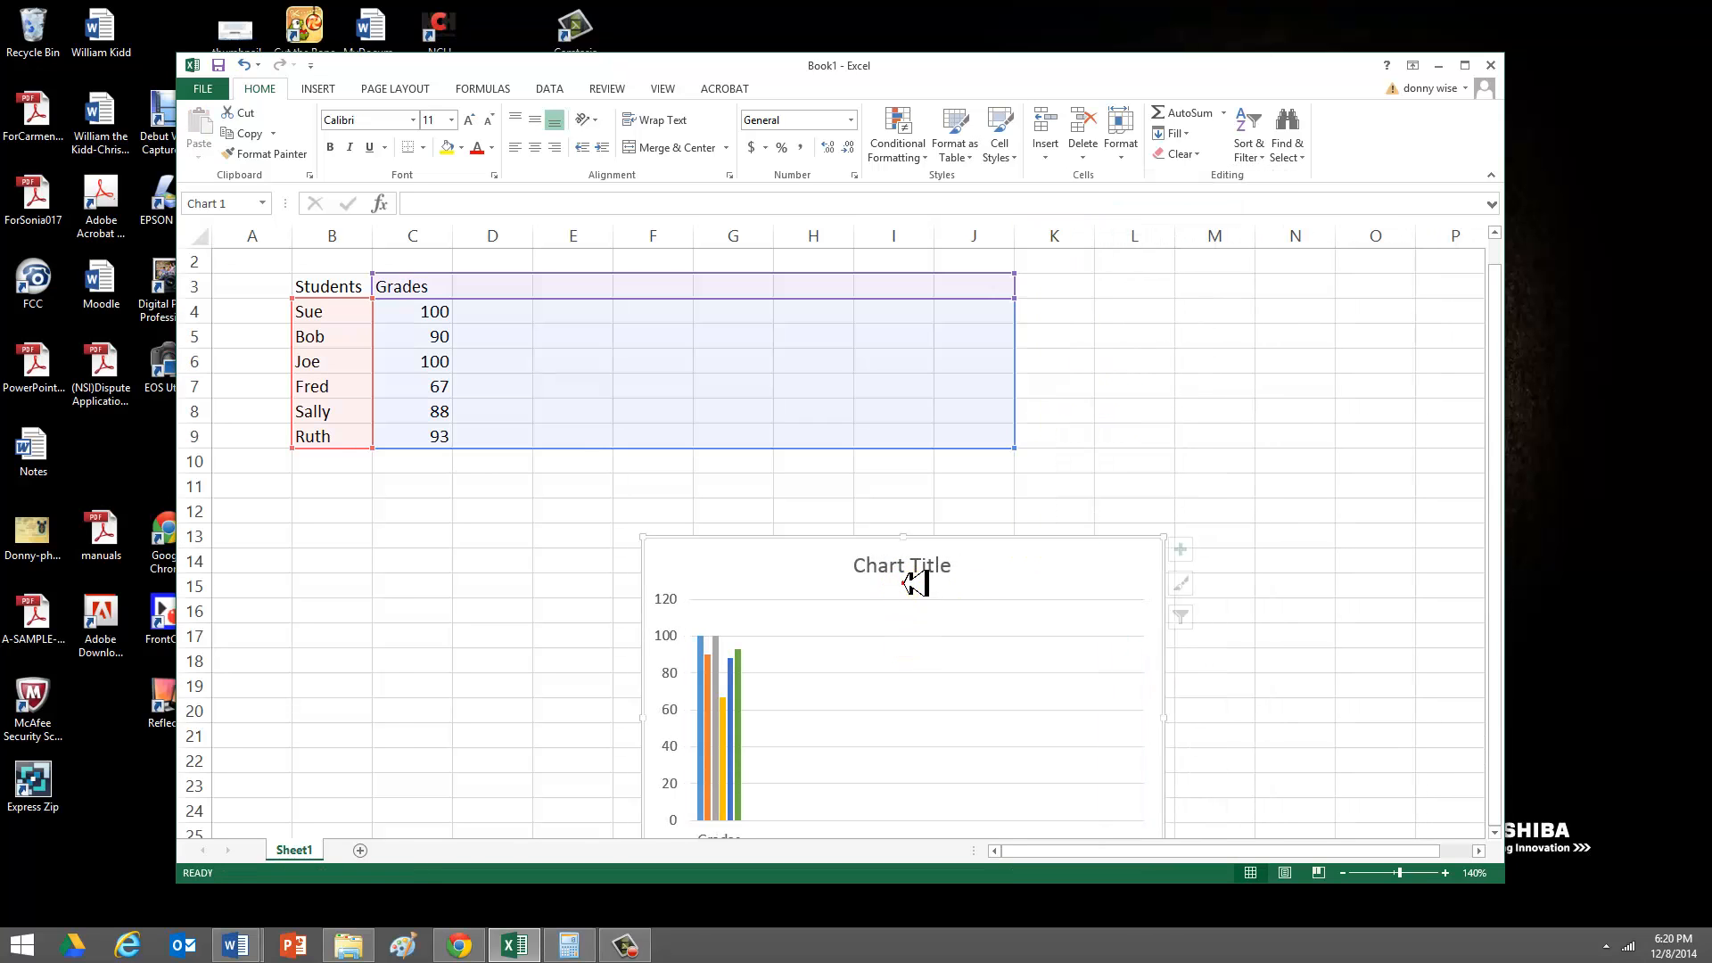
left_click_drag(917, 585, 887, 351)
left_click(939, 410)
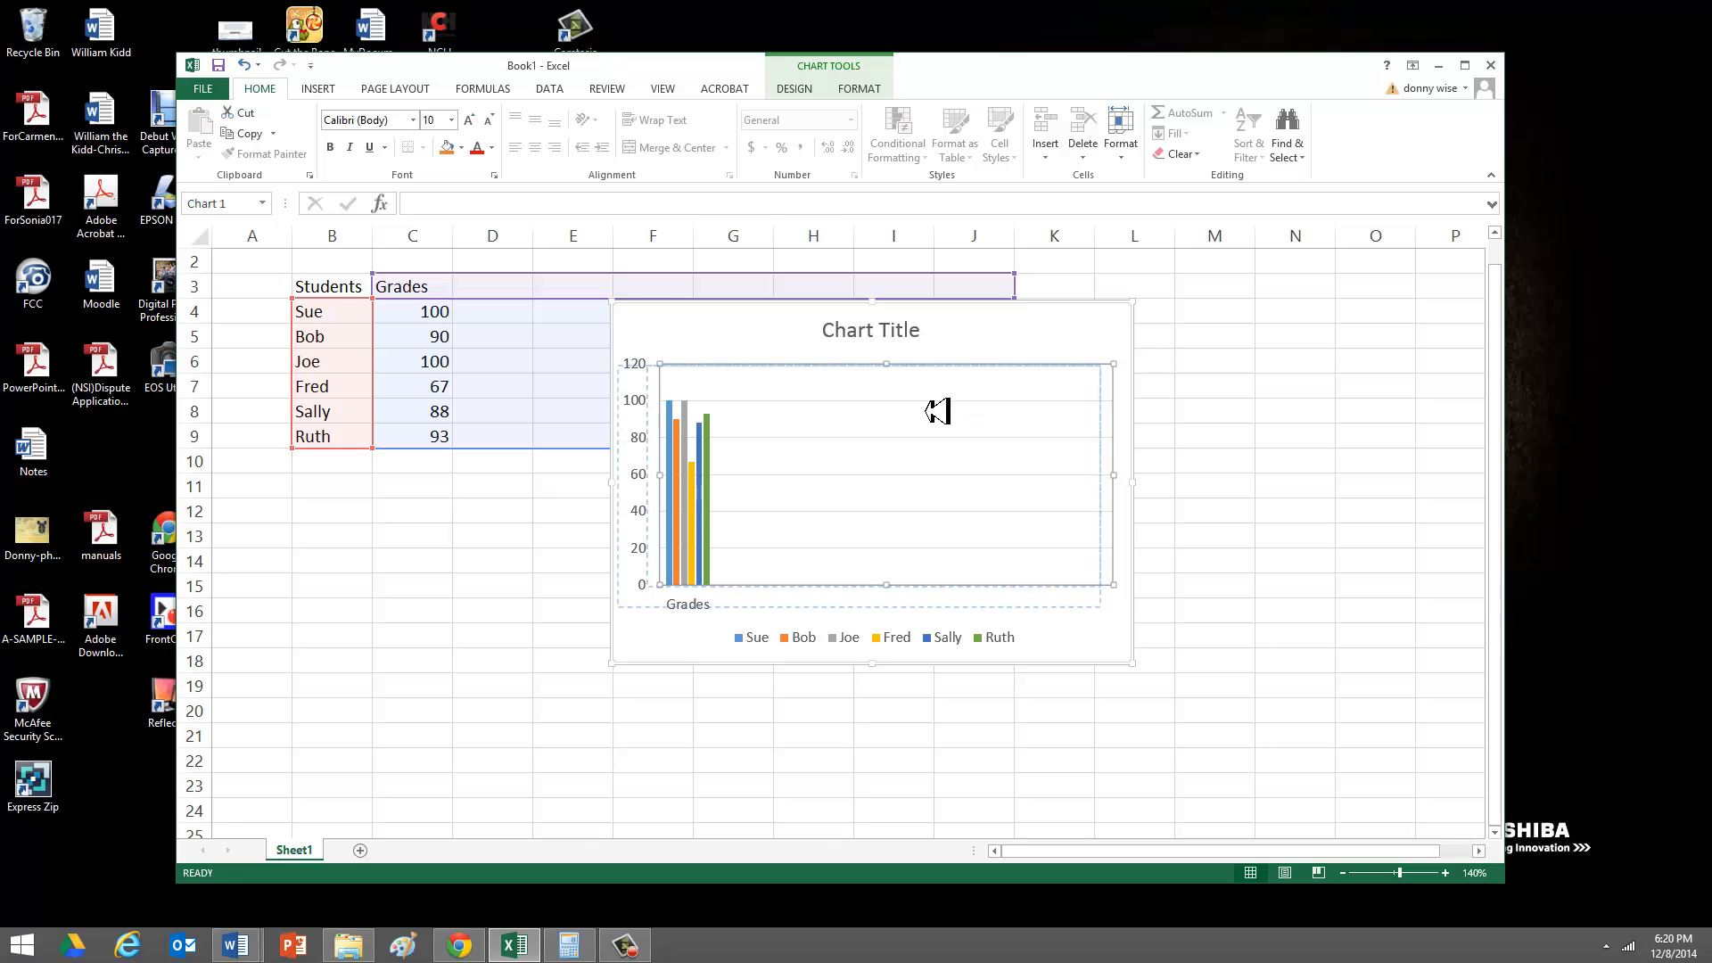
left_click_drag(924, 411, 963, 420)
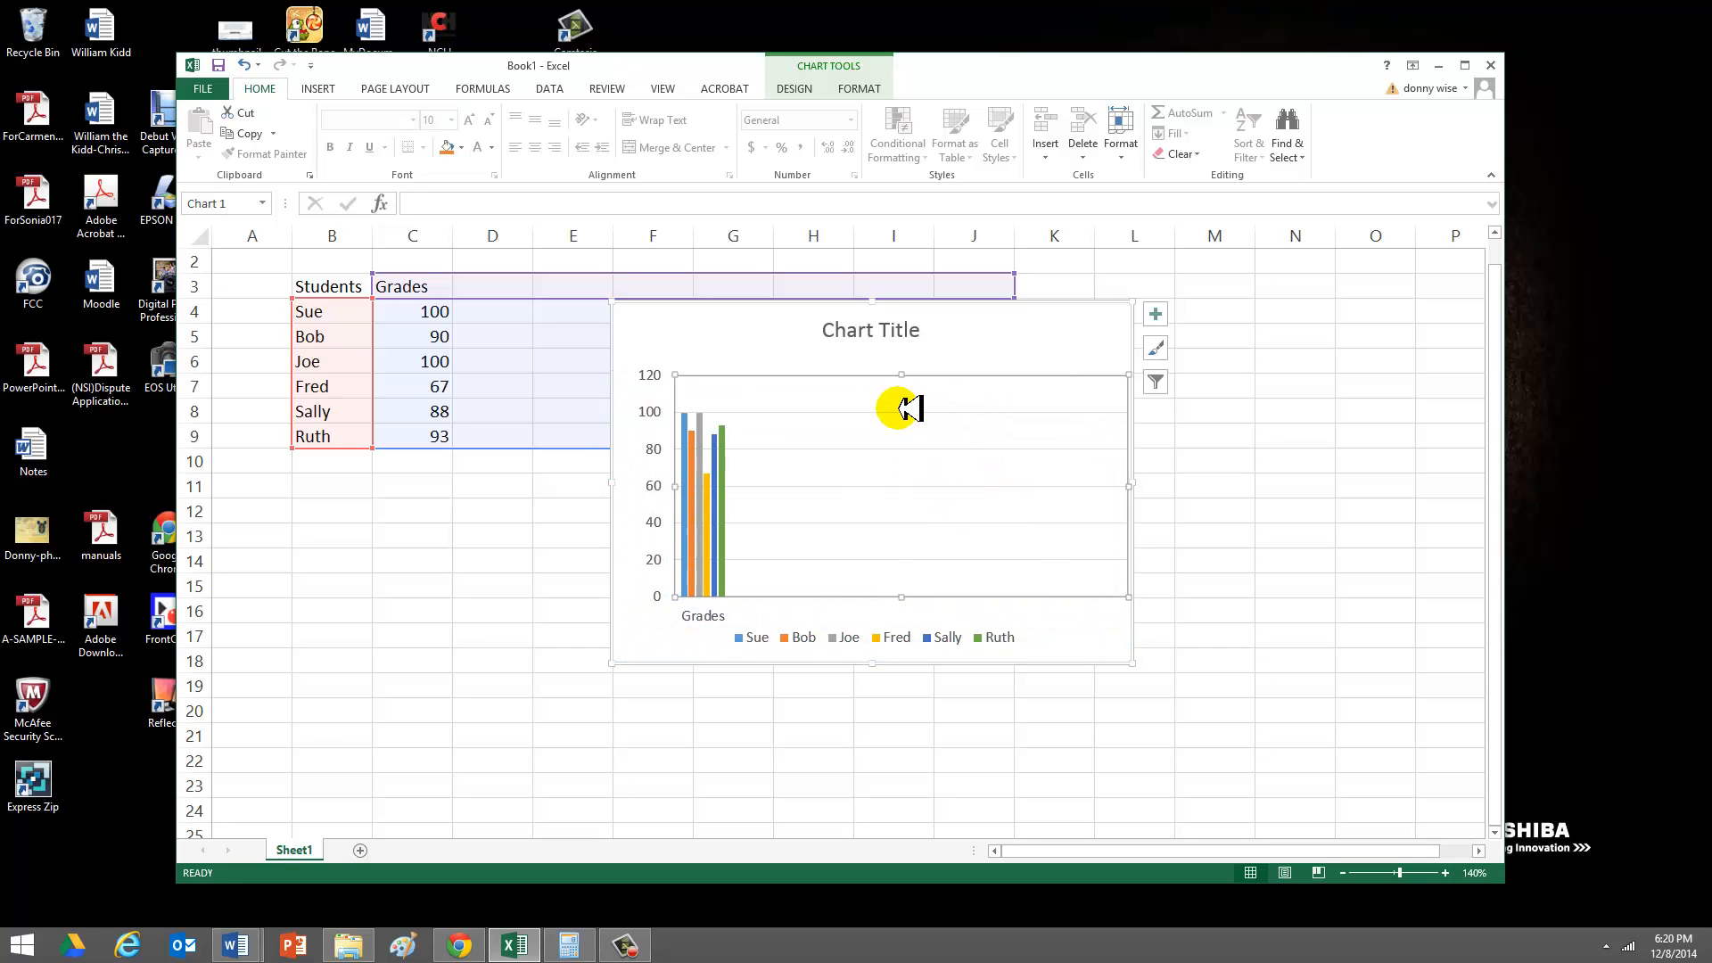
right_click(910, 409)
left_click(935, 417)
- Delete the whole column chart from the sheet
left_click_drag(918, 337, 876, 402)
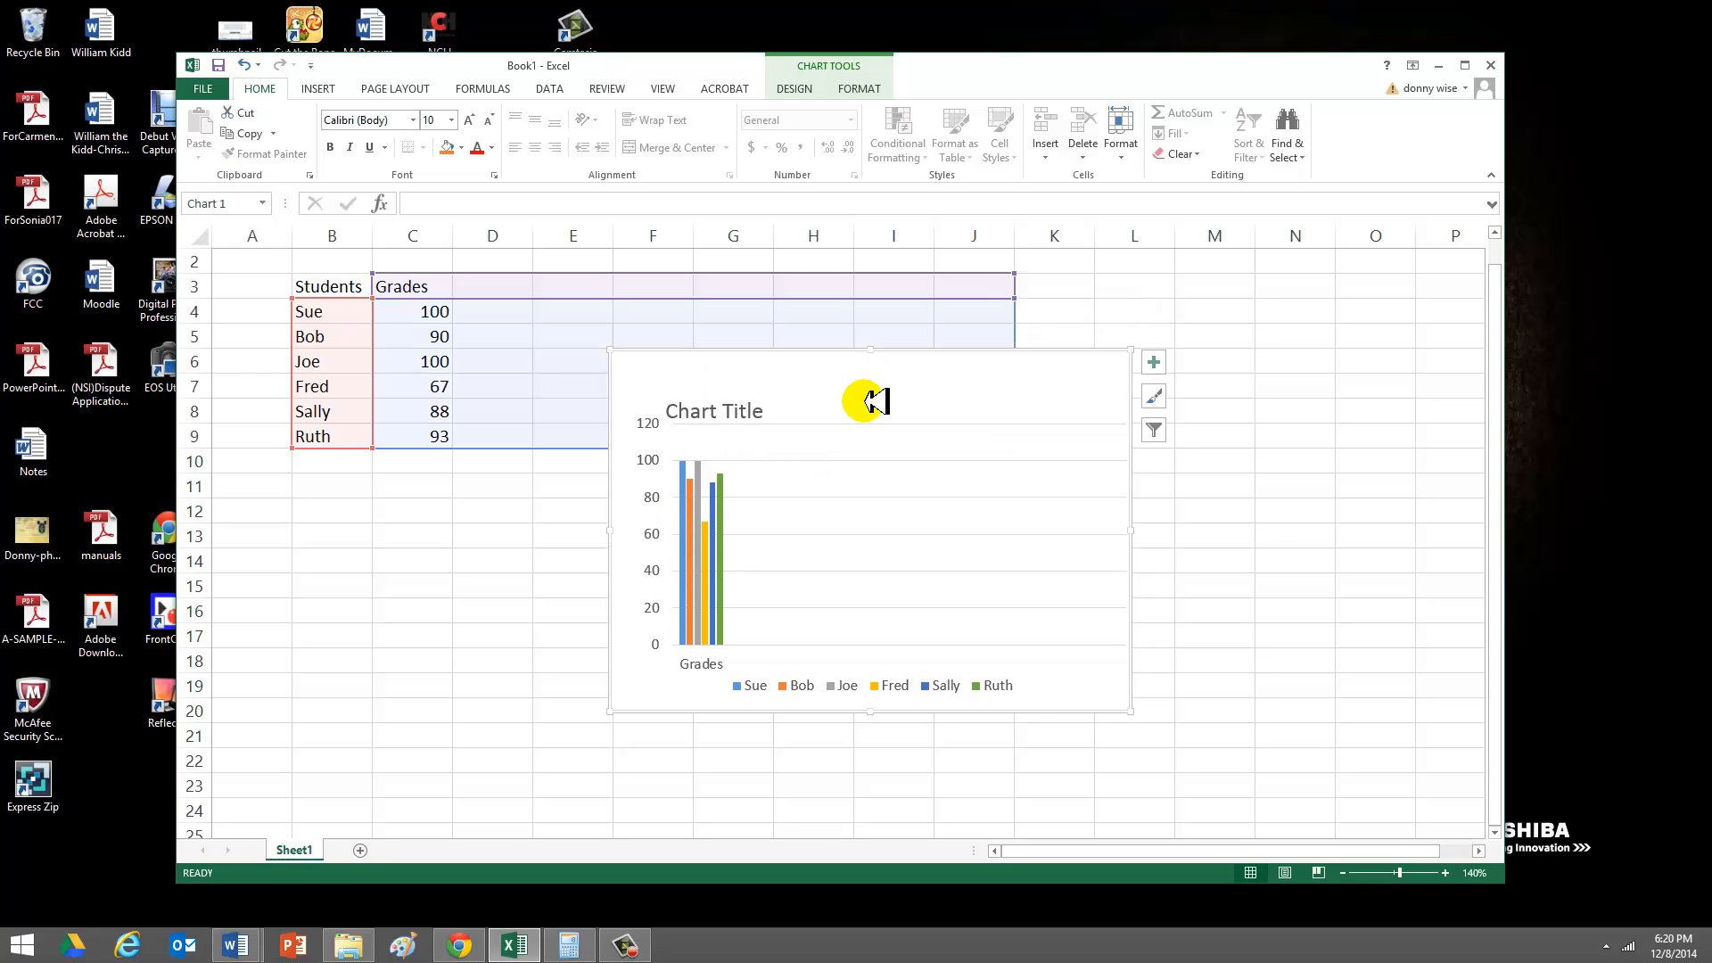
key("Delete")
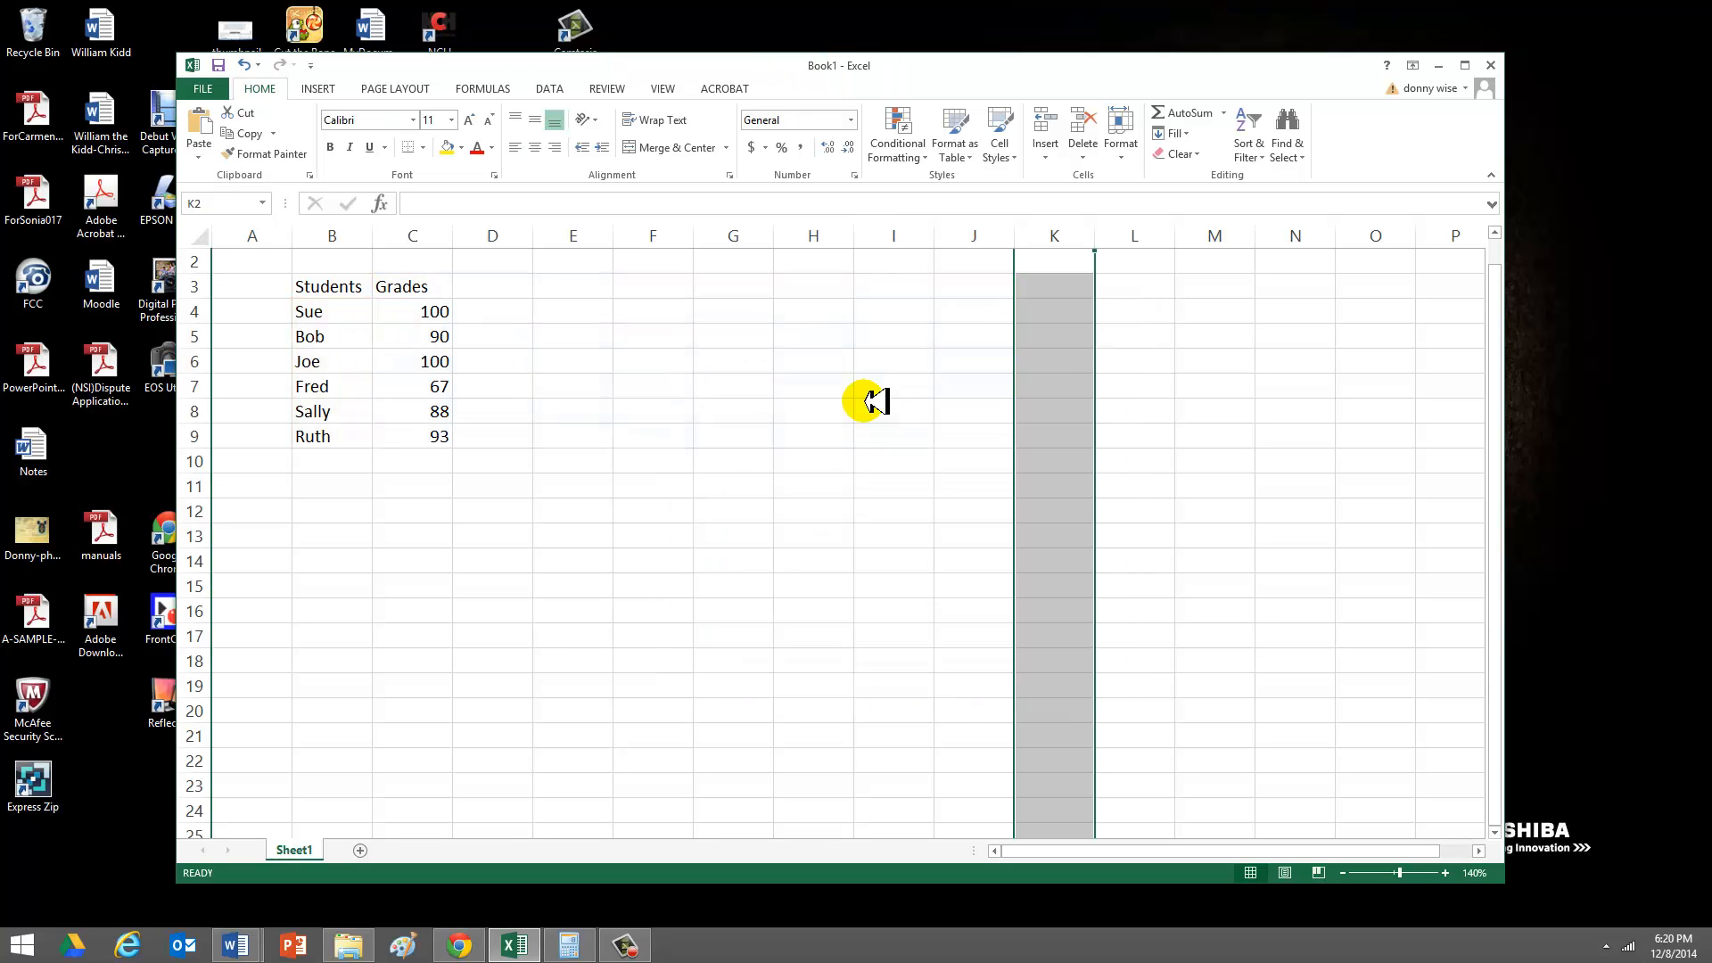
left_click(815, 538)
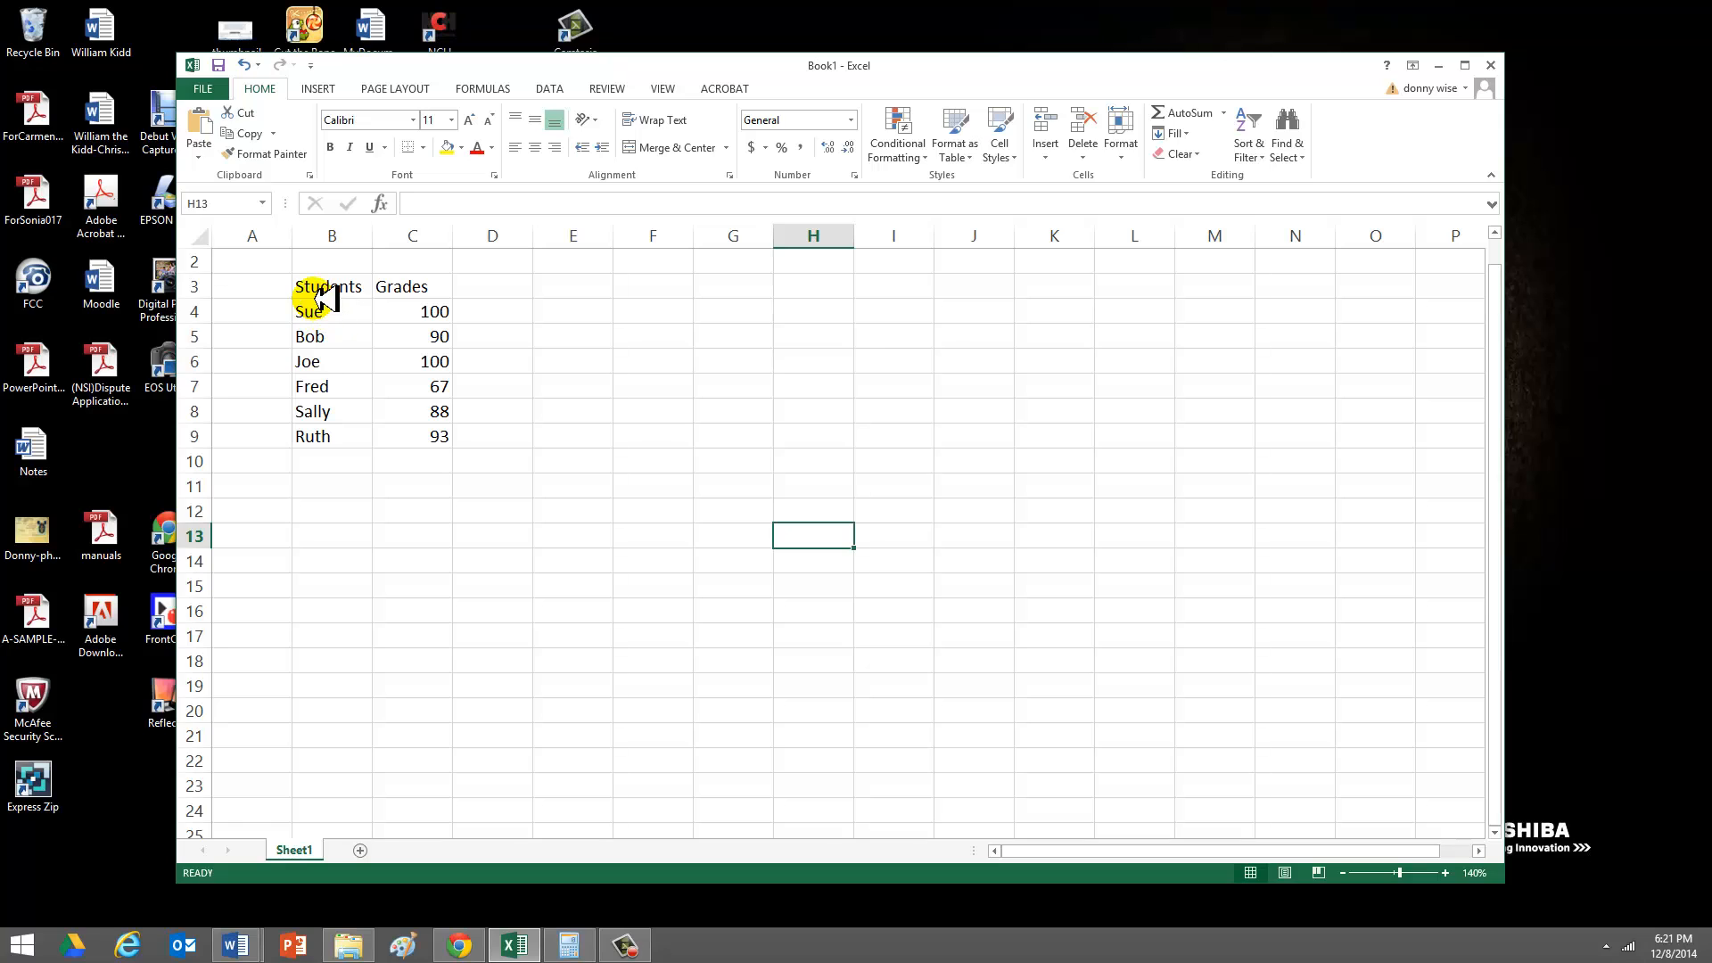
- Insert a 2-D clustered column chart from the students and grades in cells B3 to C9
left_click_drag(314, 287, 405, 429)
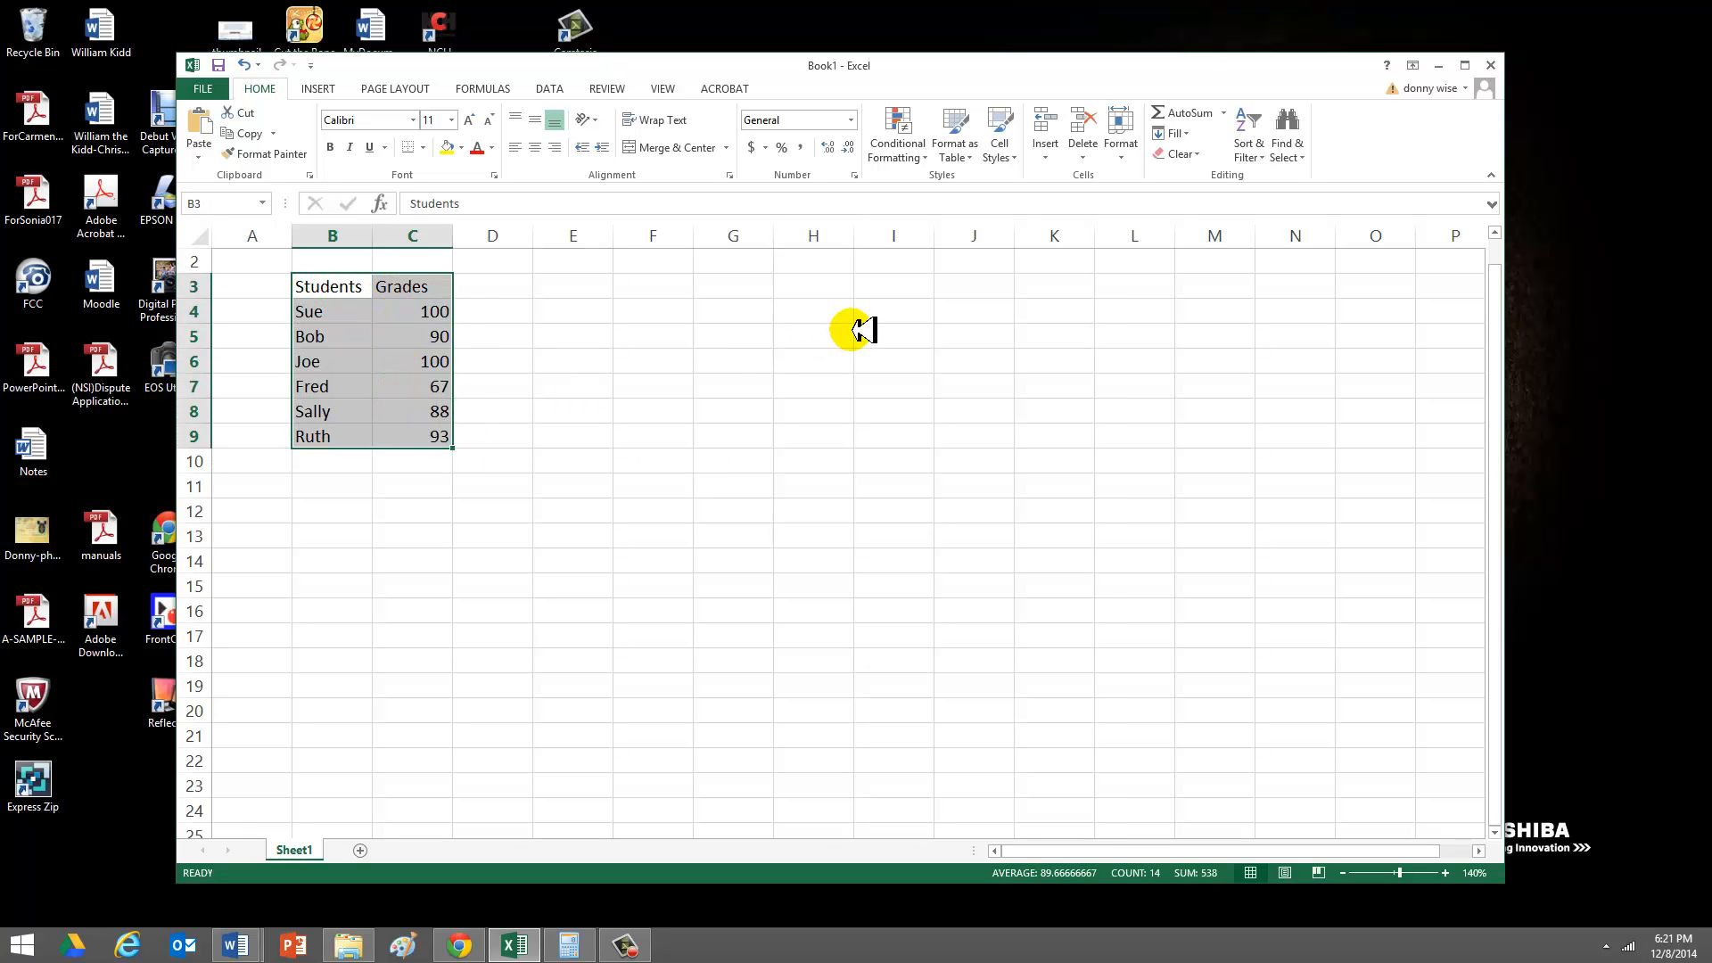
left_click(320, 89)
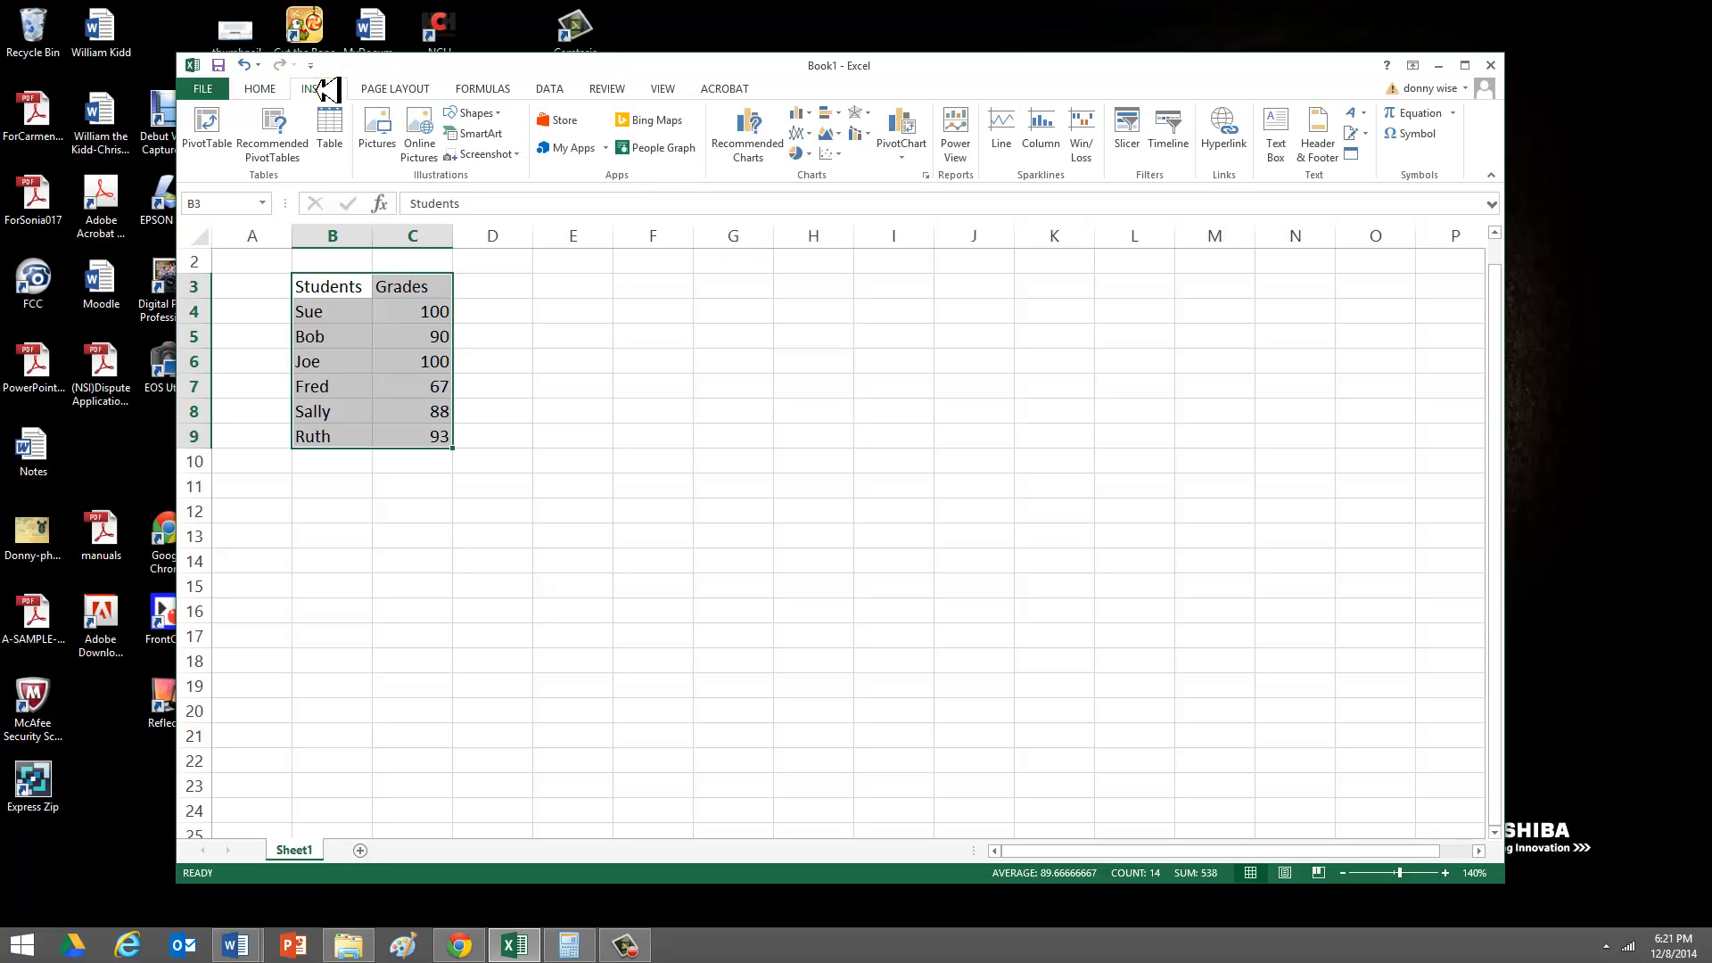
left_click(803, 116)
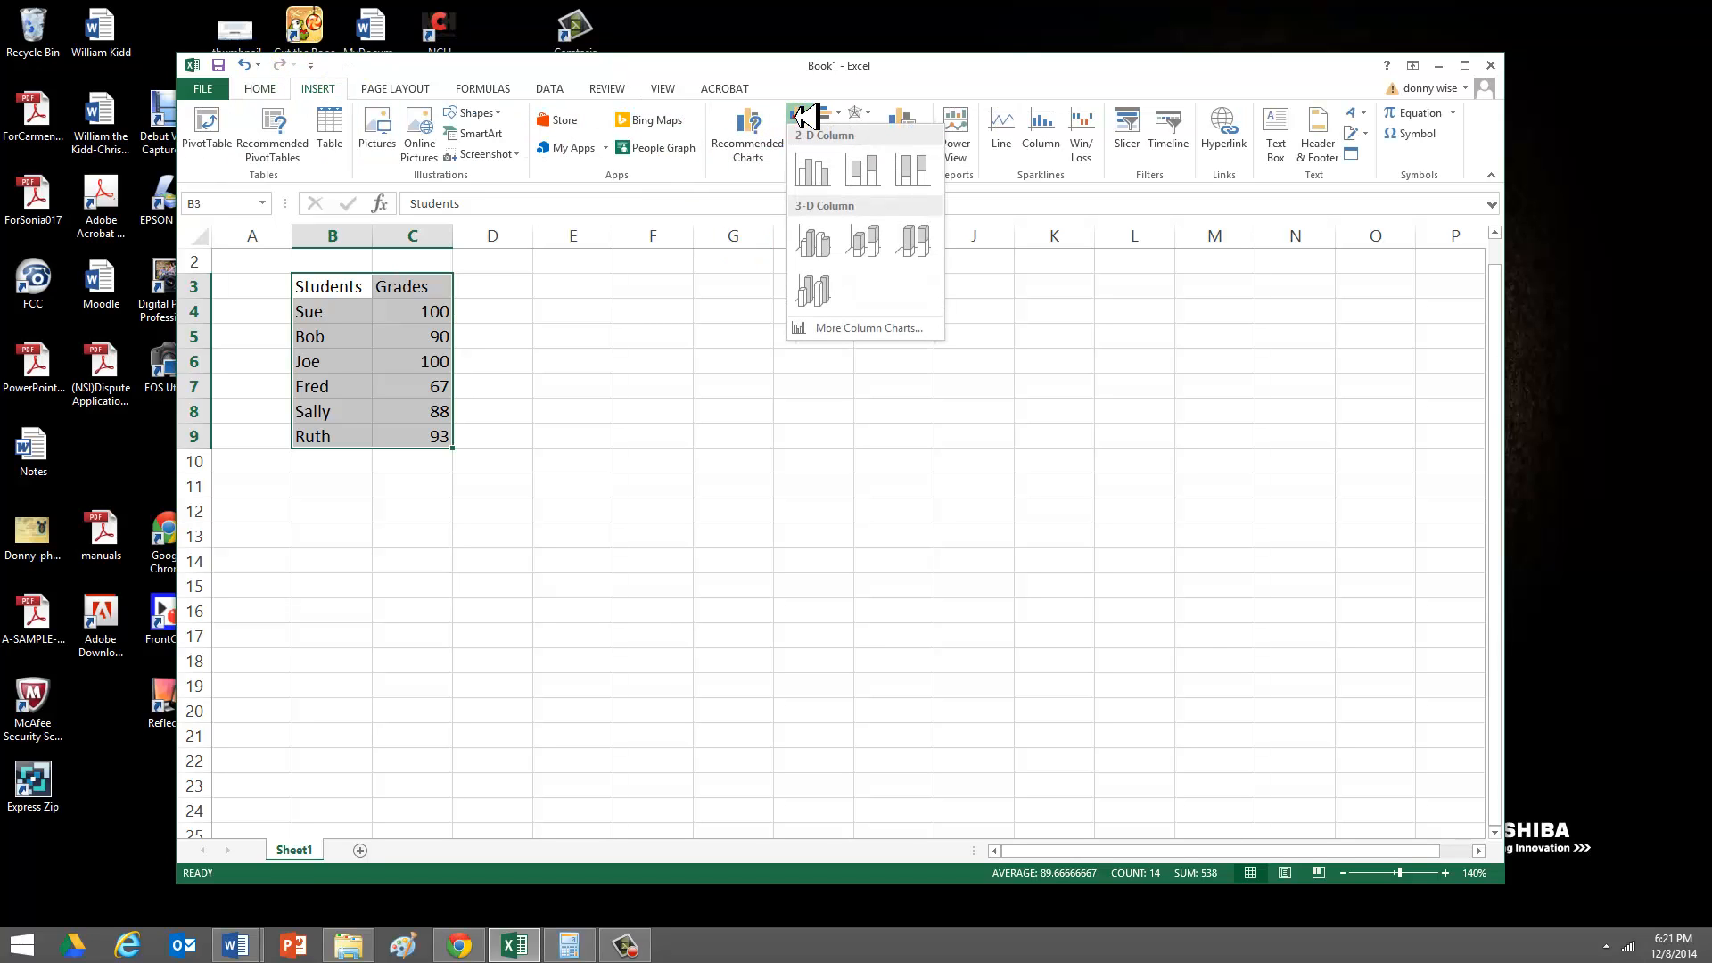
left_click(808, 169)
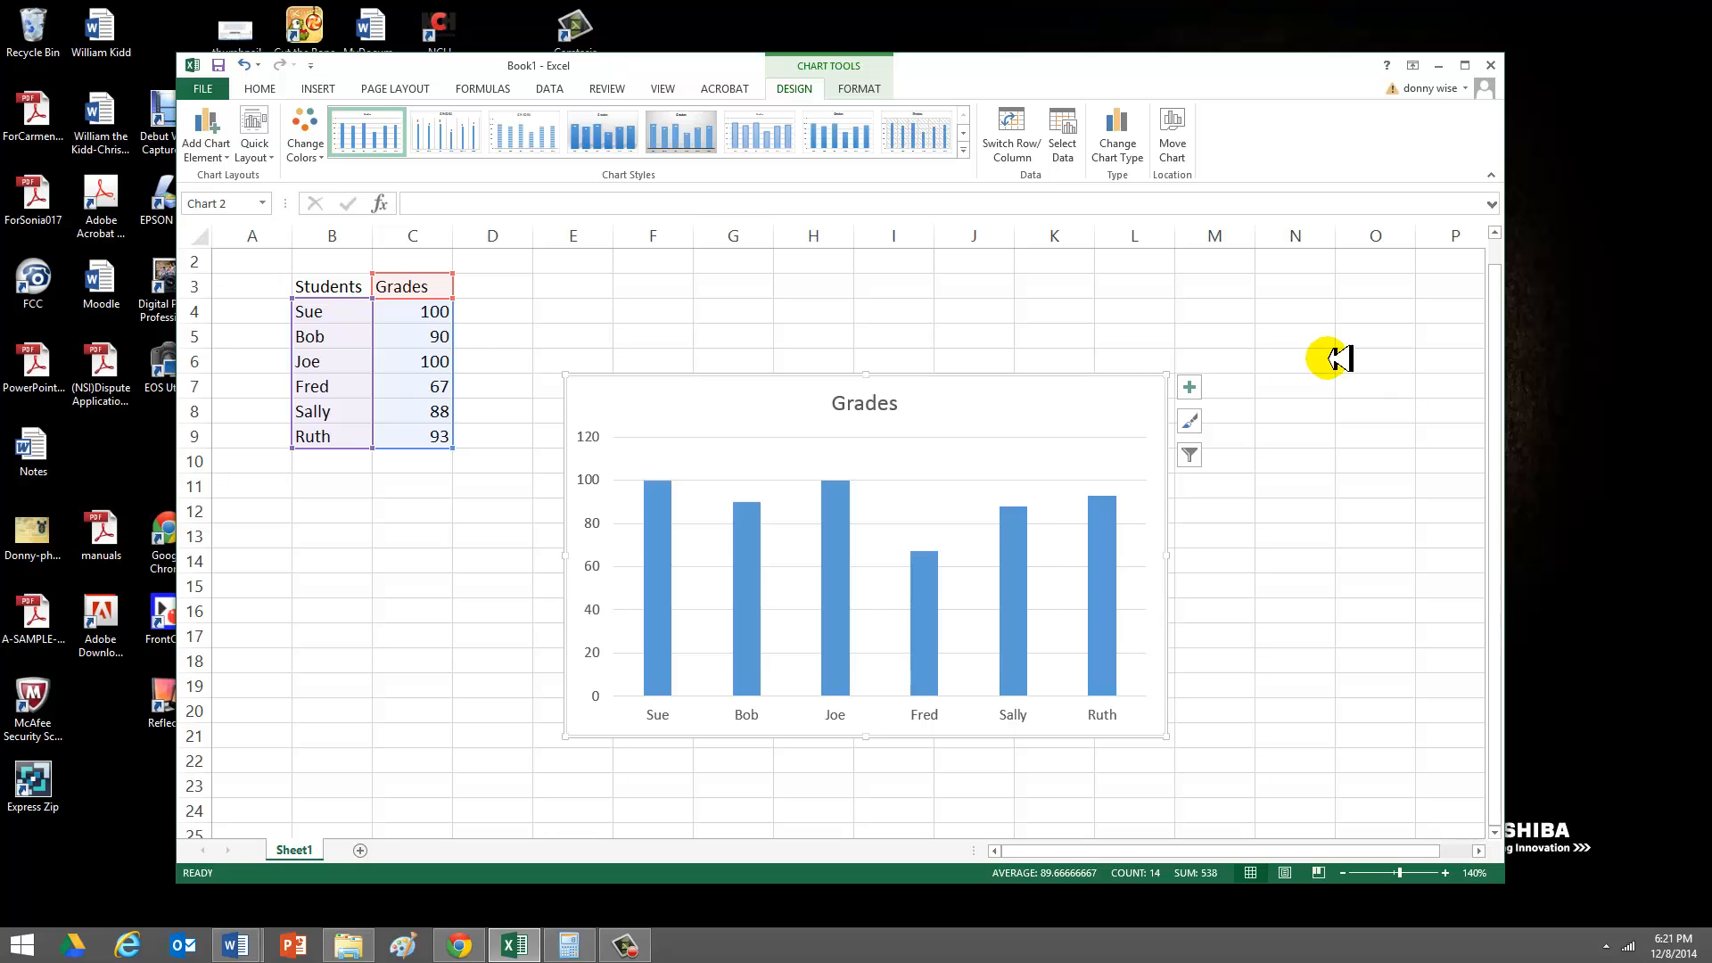
left_click(1240, 560)
- Replace the chart title with "My Student Grades"
double_click(856, 399)
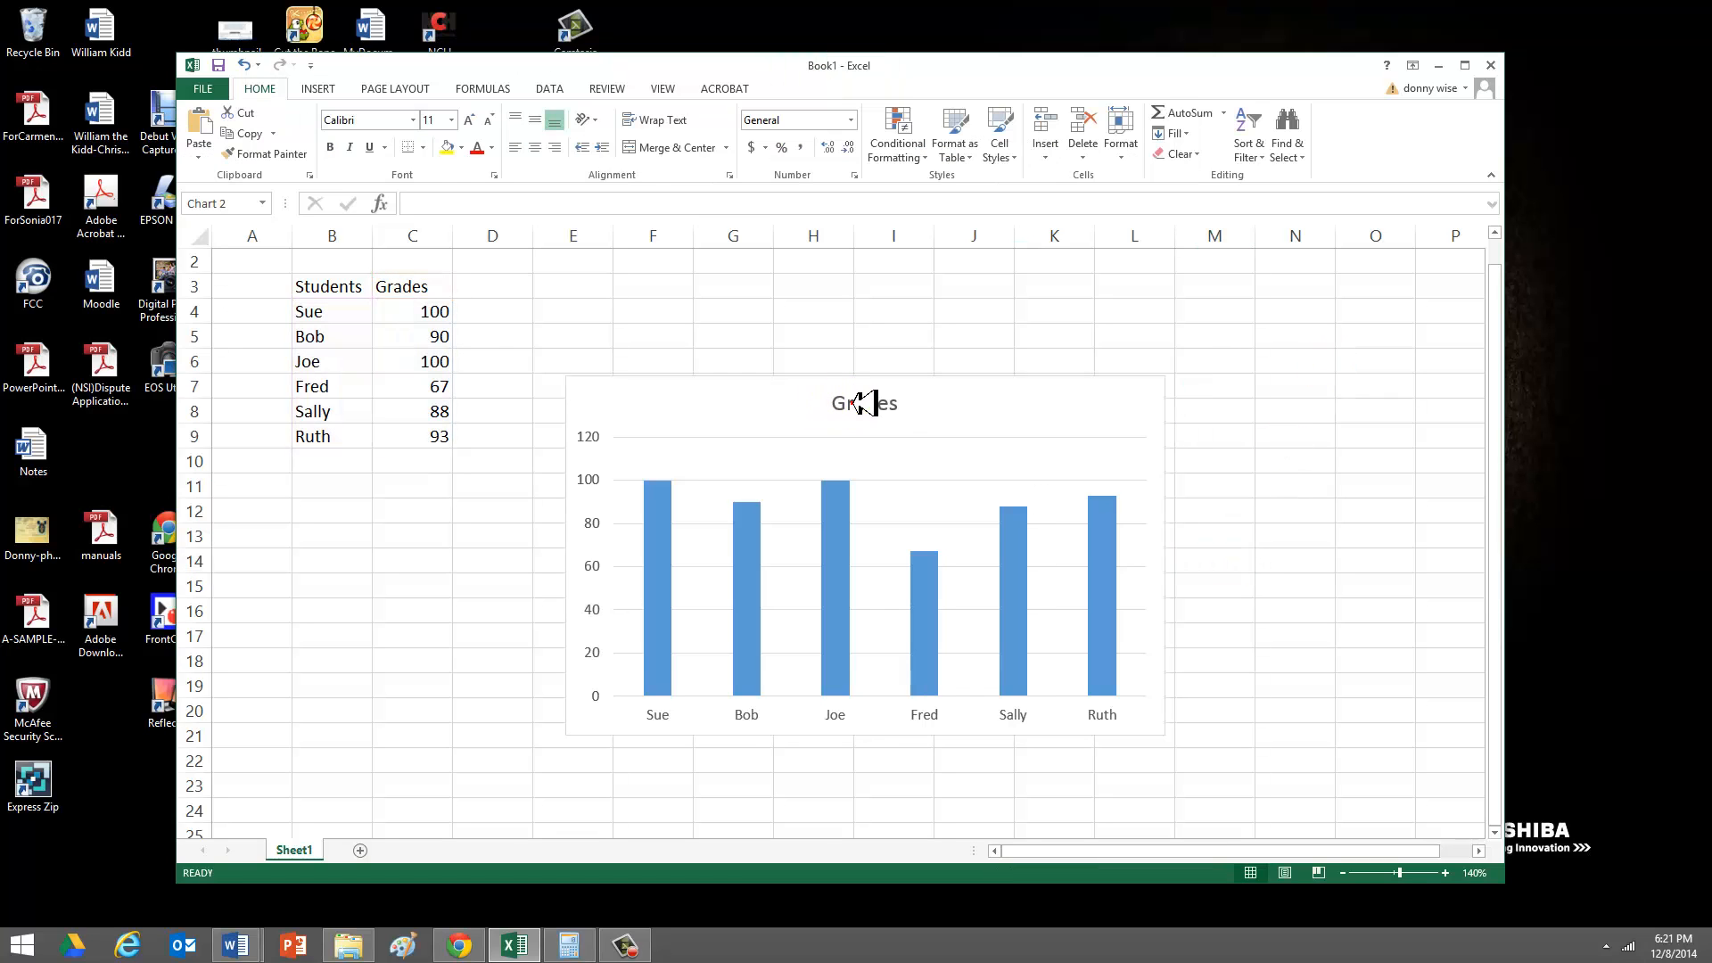
left_click(901, 401)
key("BackSpace")
key("BackSpace")
key("BackSpace")
key("BackSpace")
key("BackSpace")
key("BackSpace")
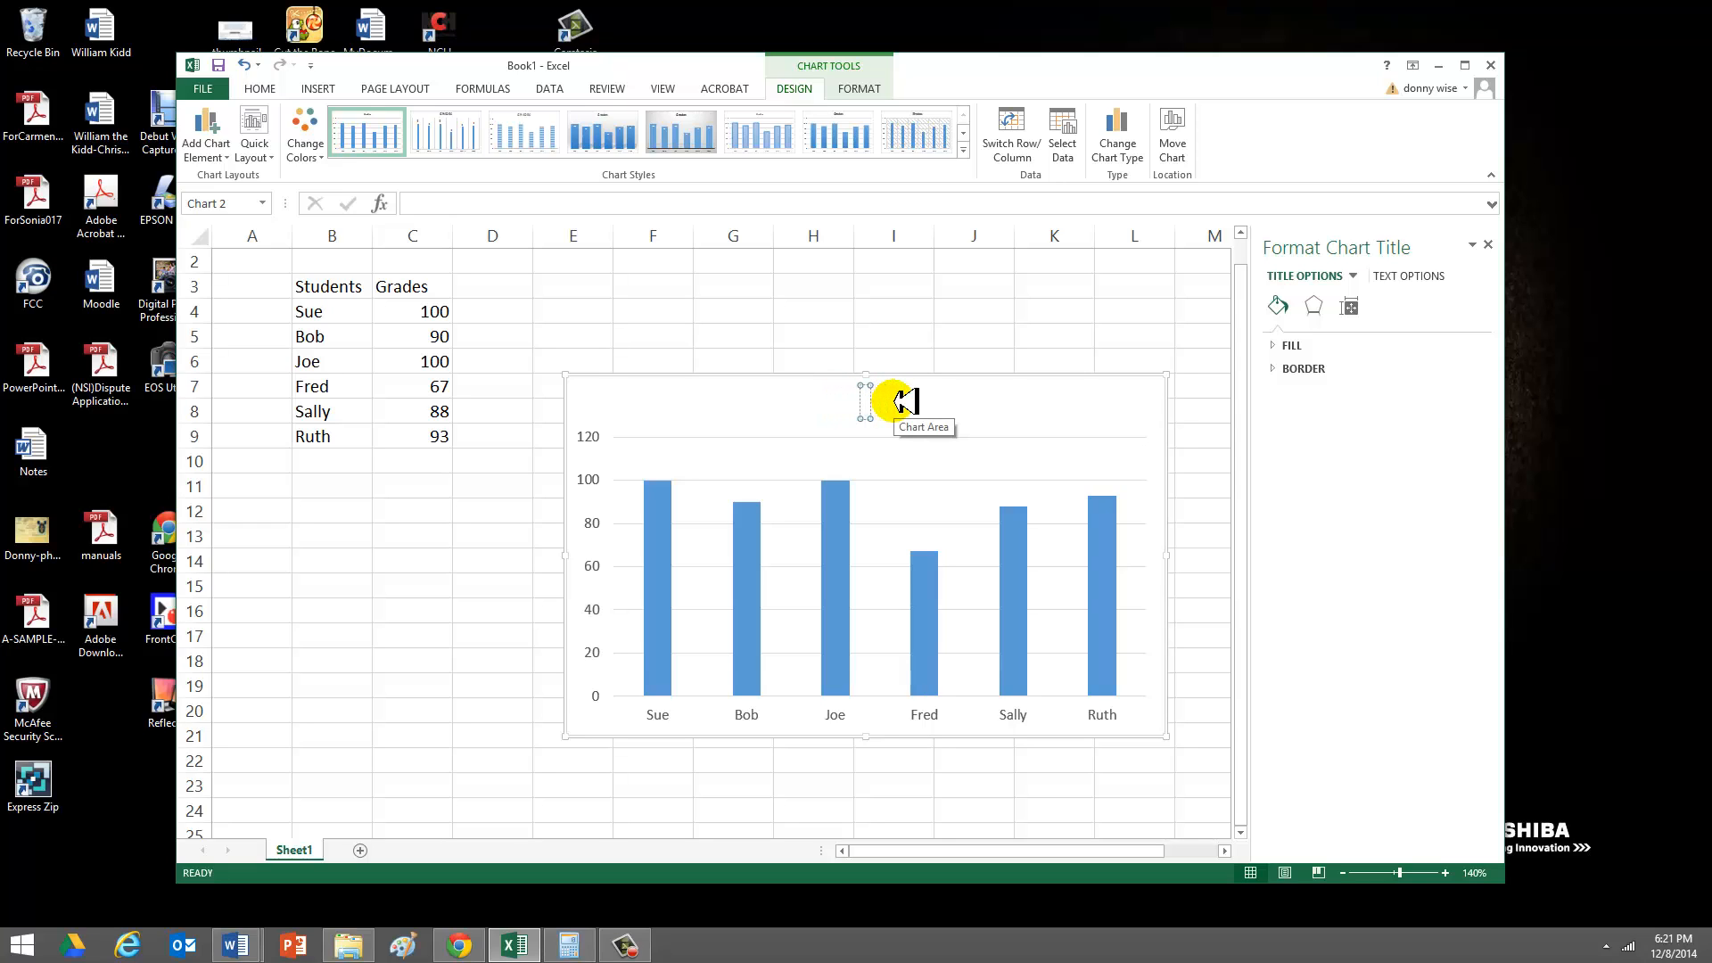
type("My Stude")
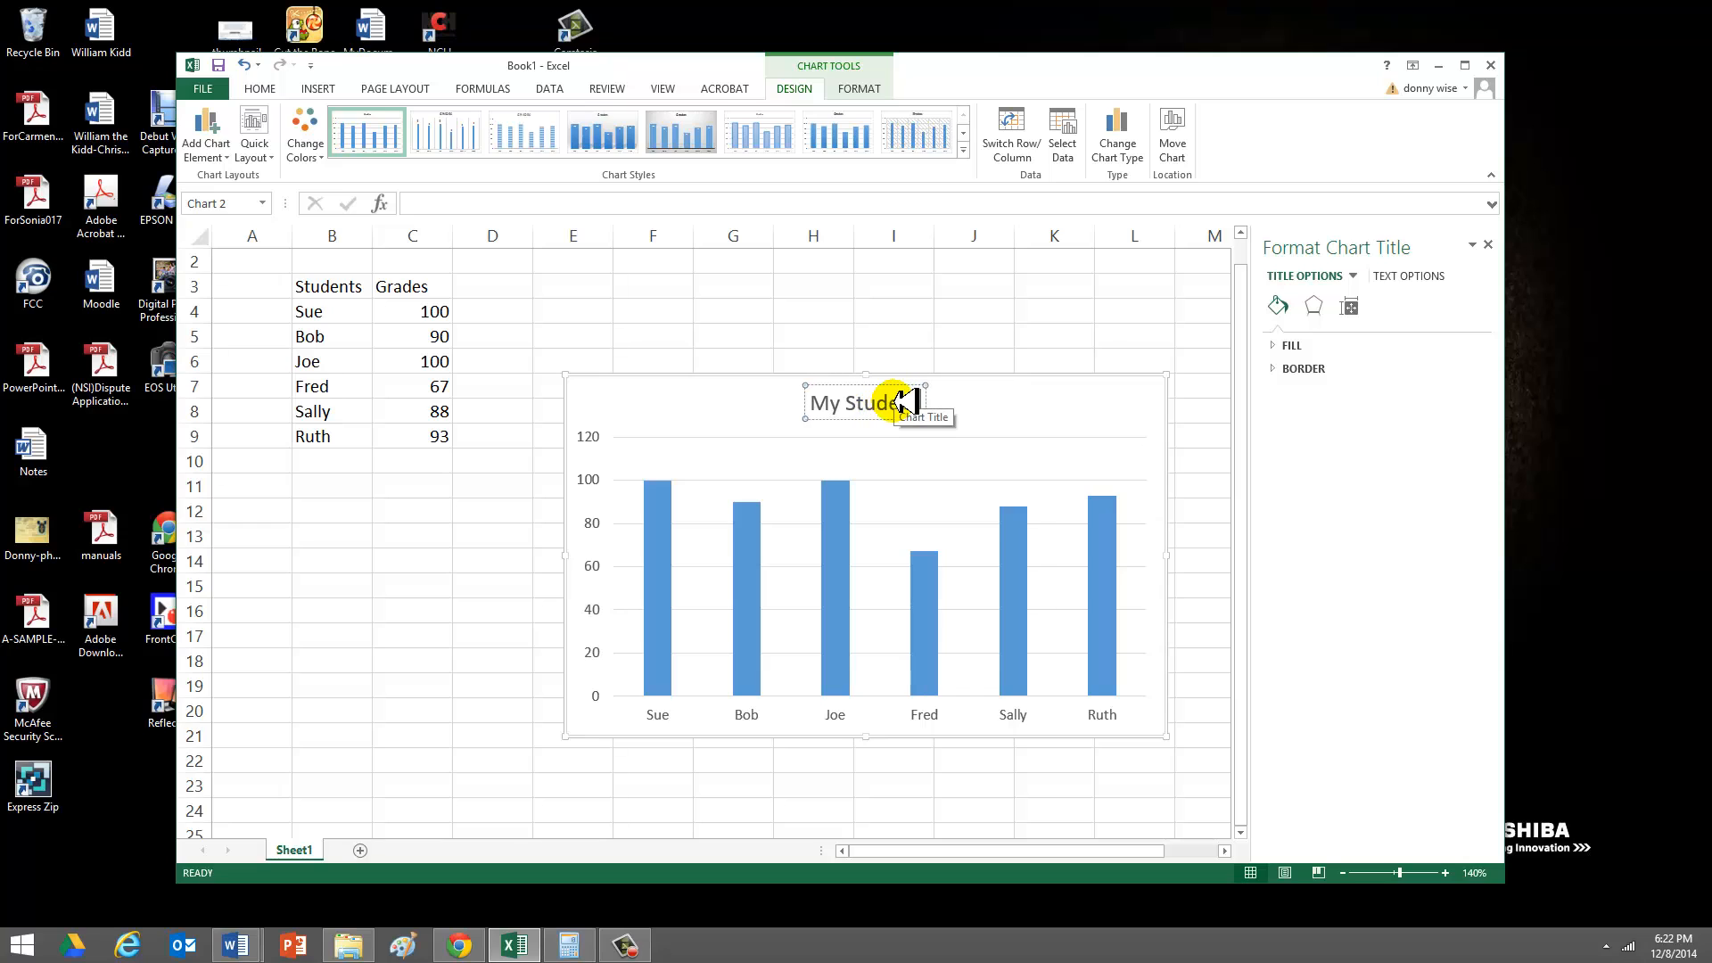
type("nt Grades")
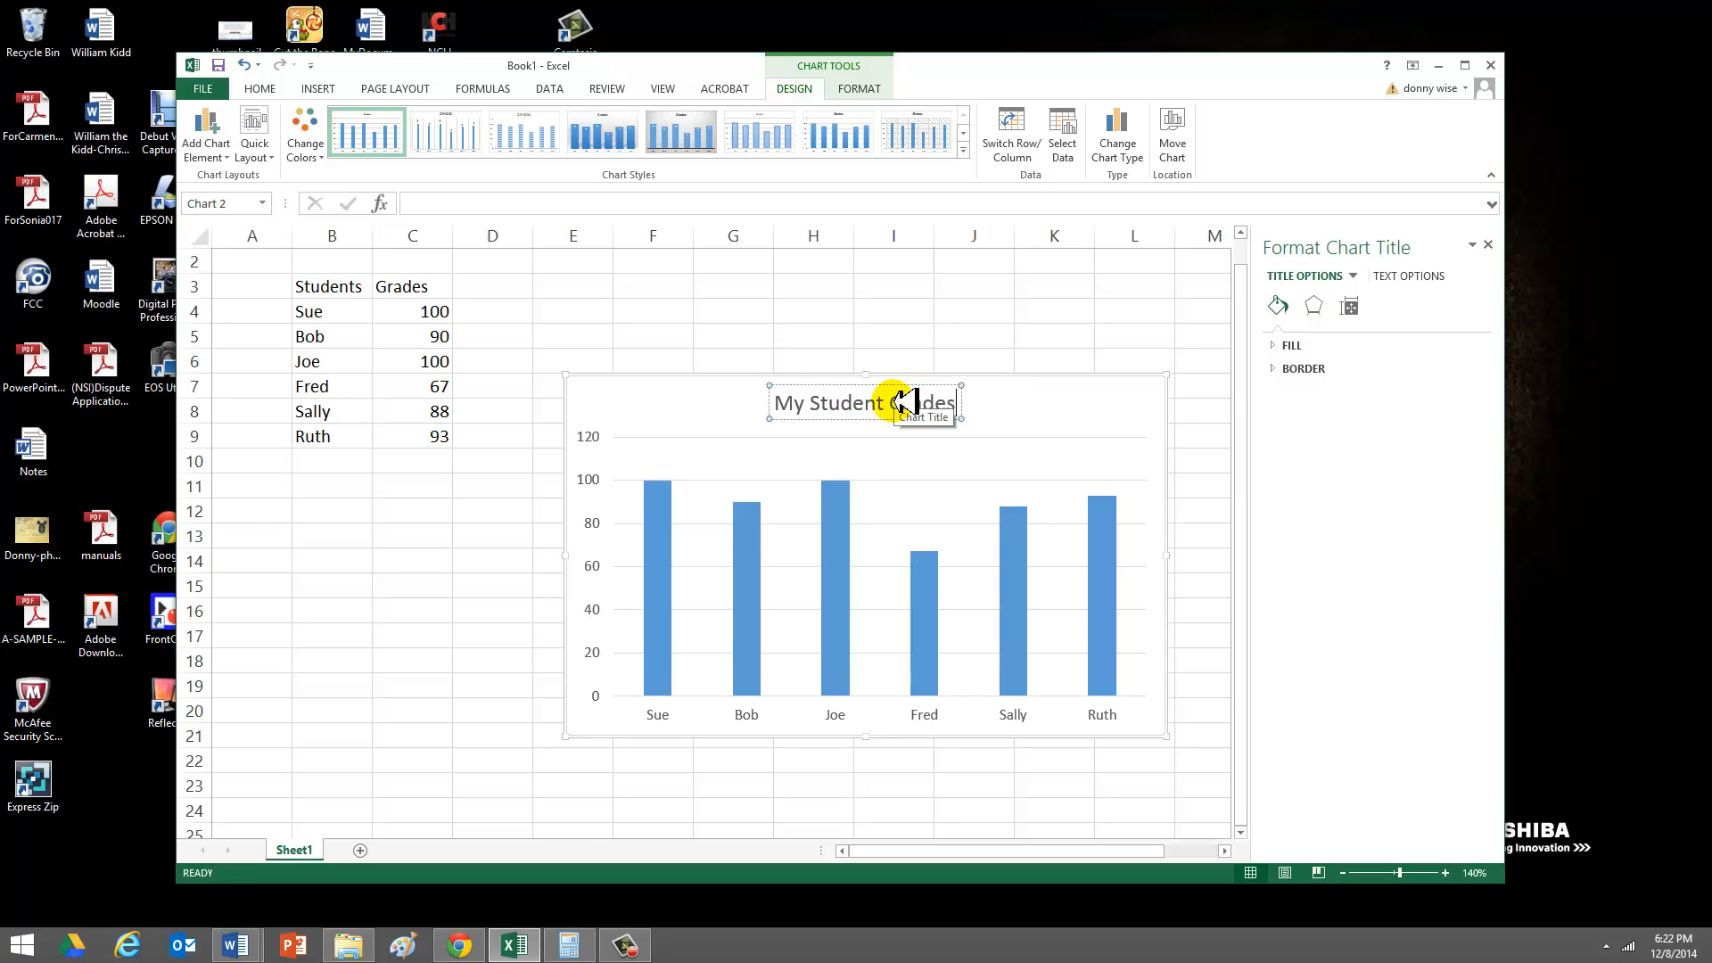
left_click(1190, 566)
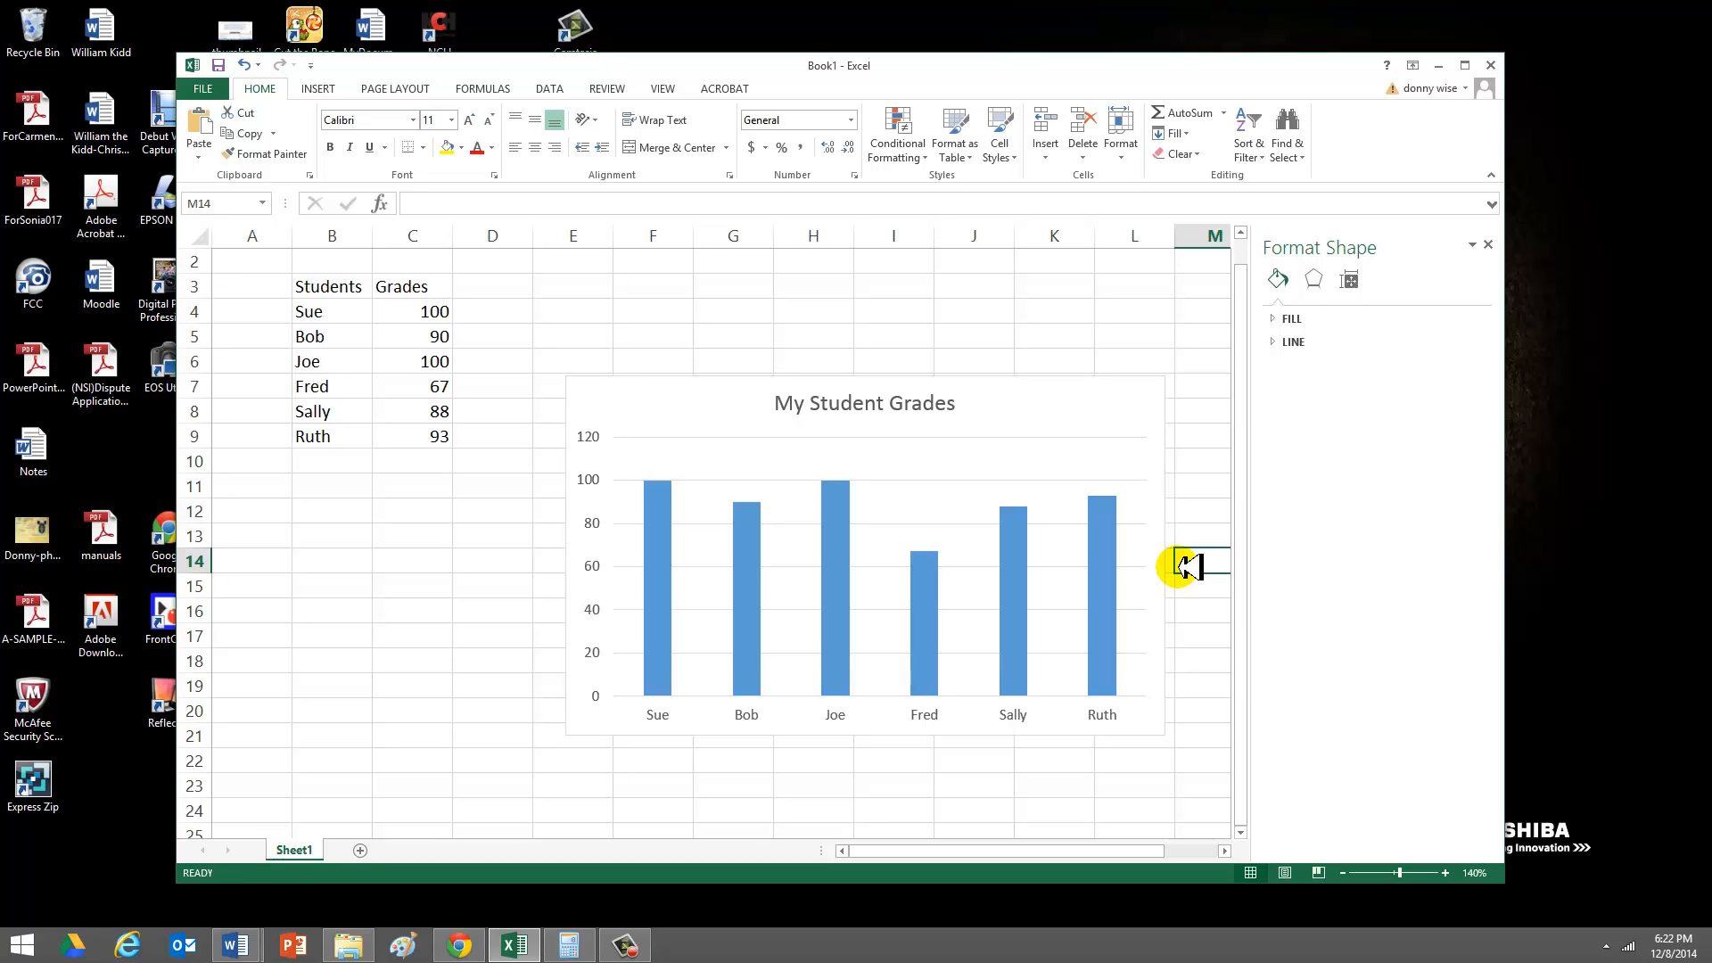
- Change the student grades chart from columns to a 2-D line chart
right_click(1059, 419)
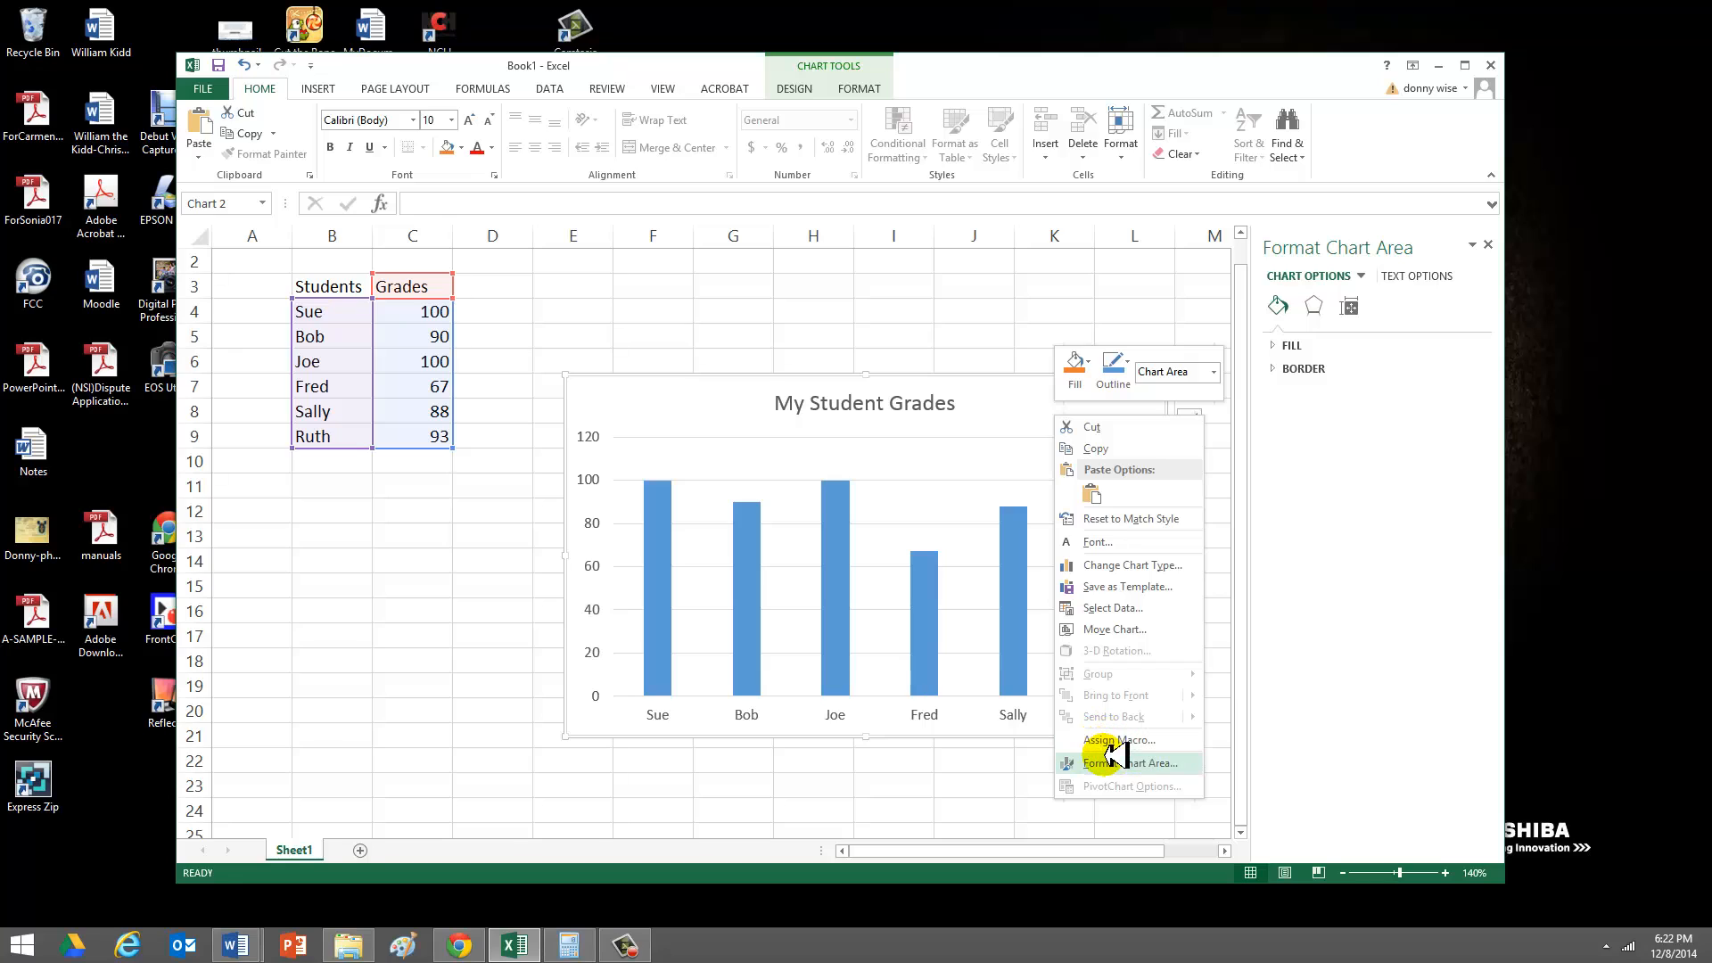
left_click(923, 451)
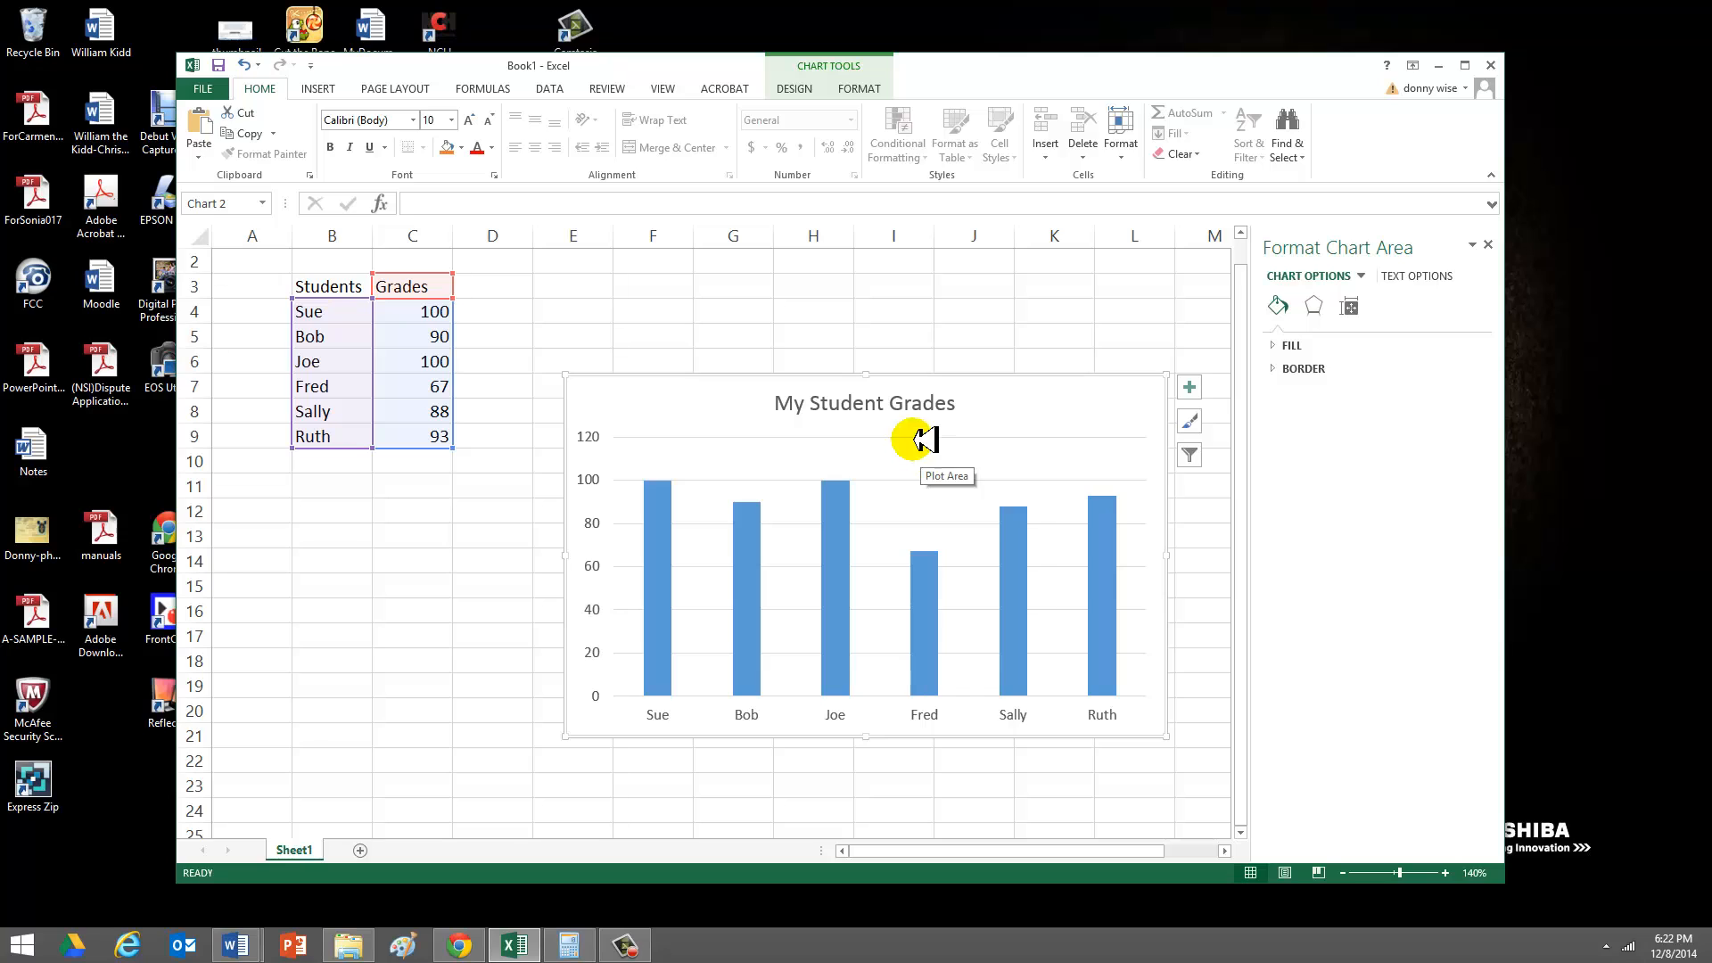
left_click(323, 88)
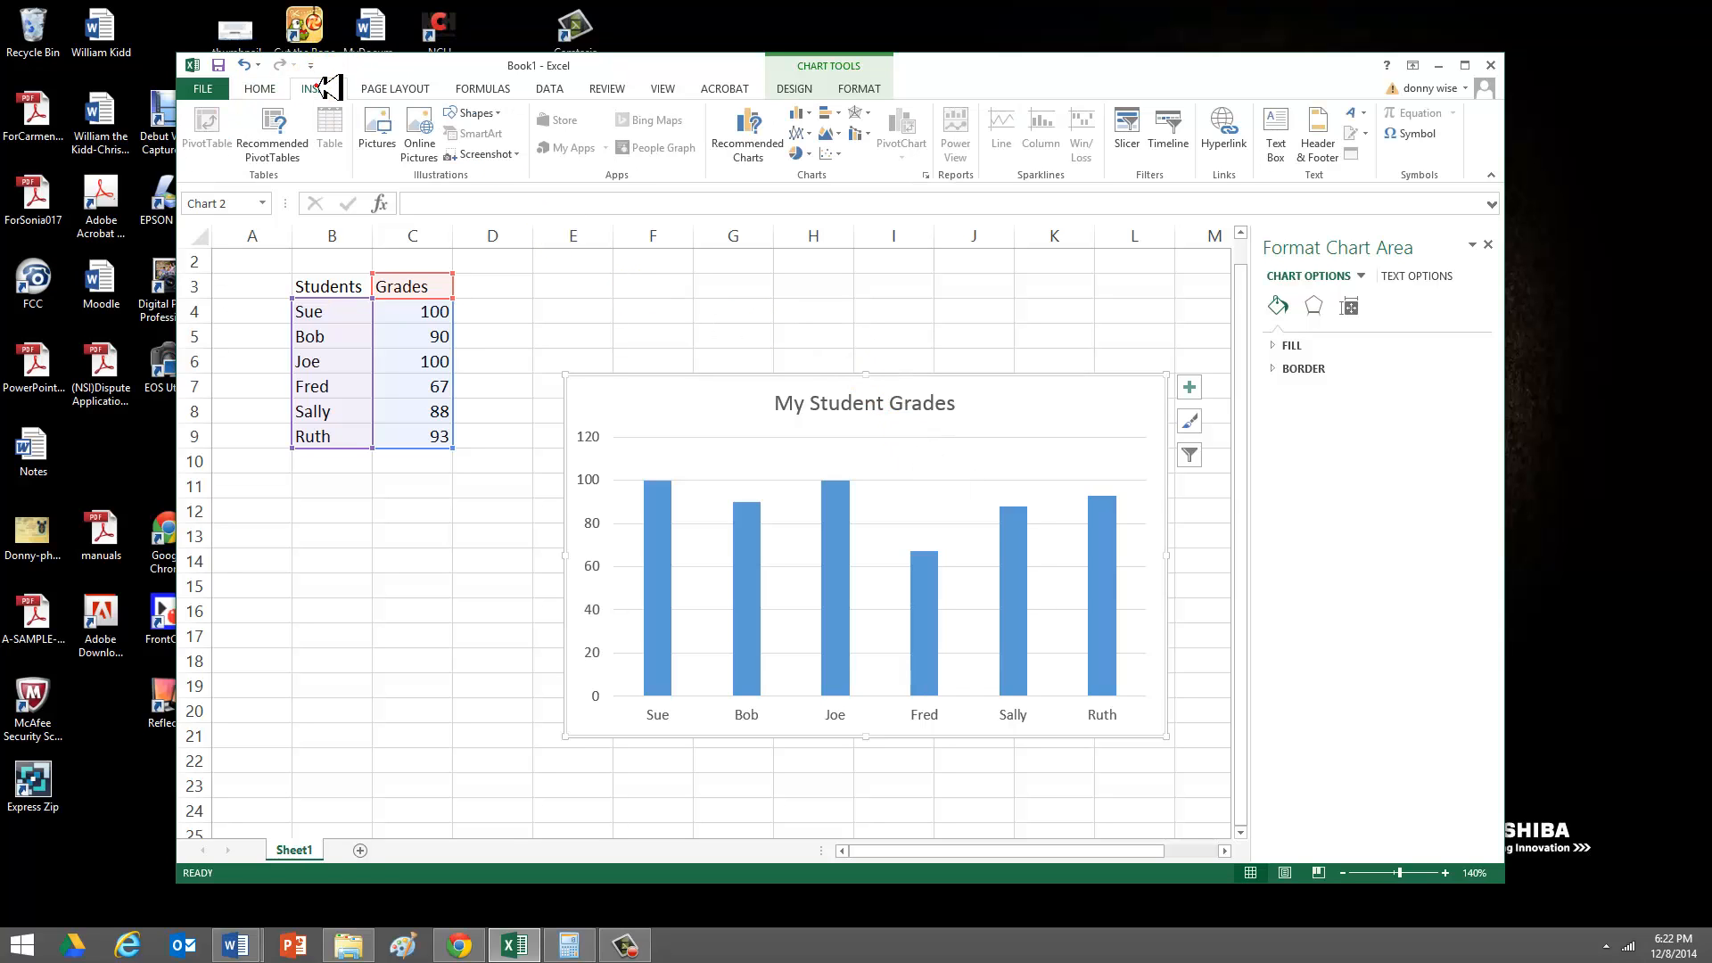
left_click(807, 132)
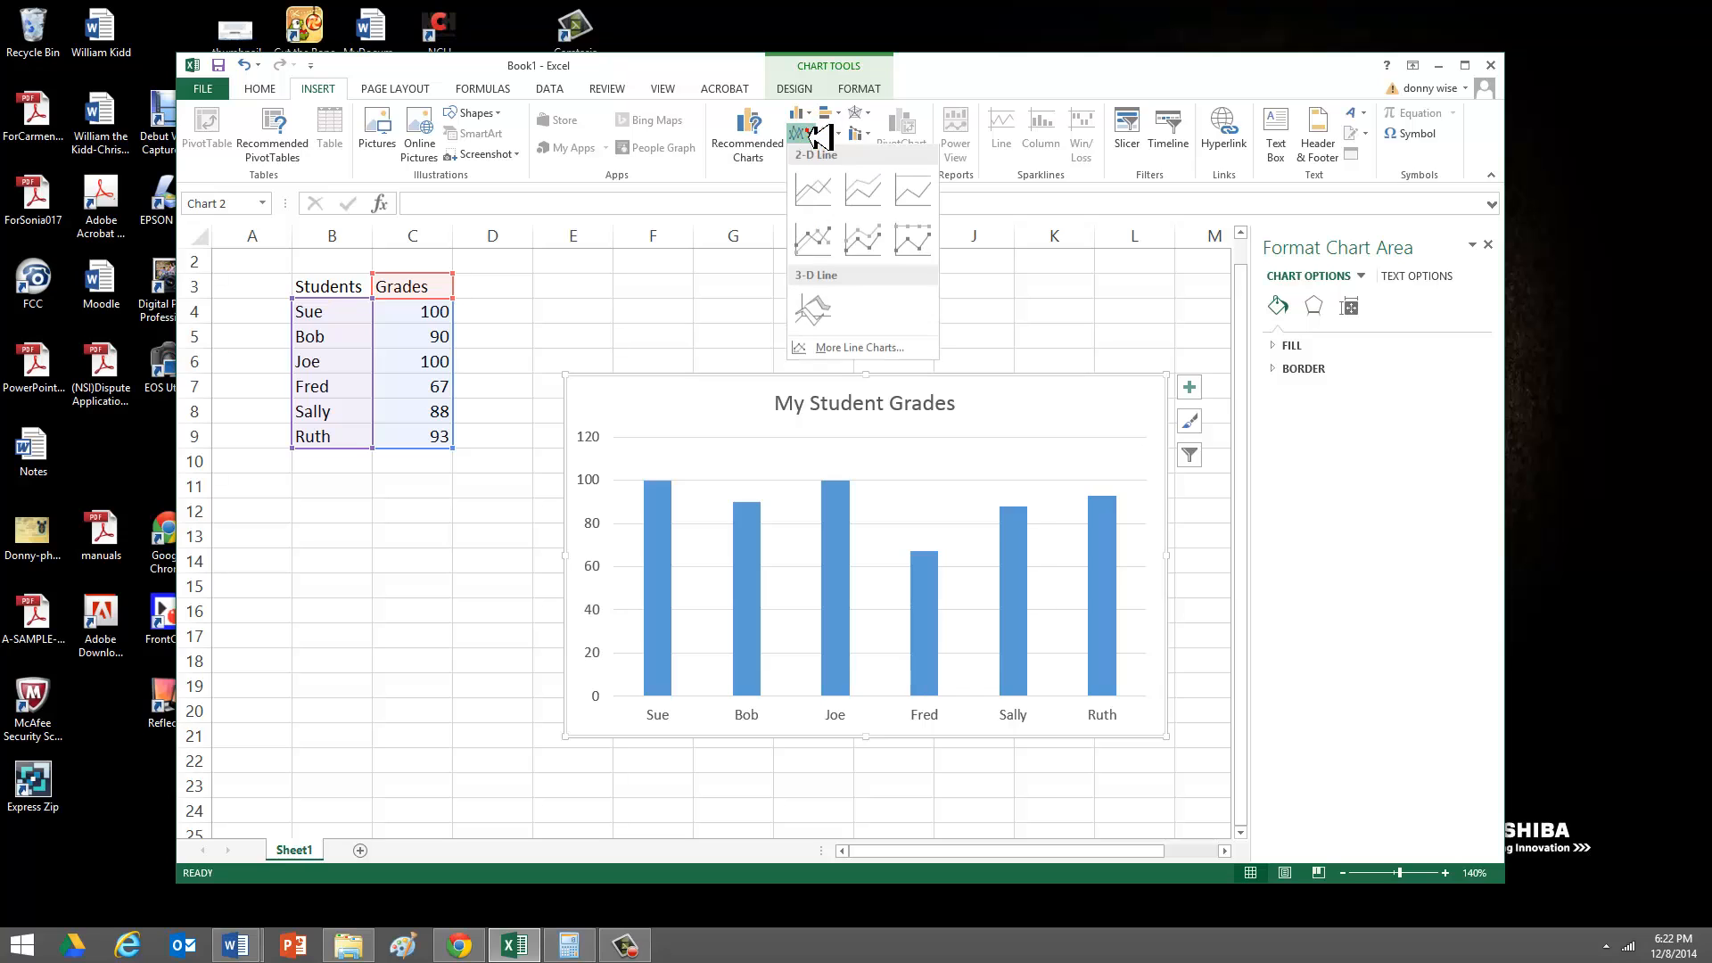
left_click(813, 186)
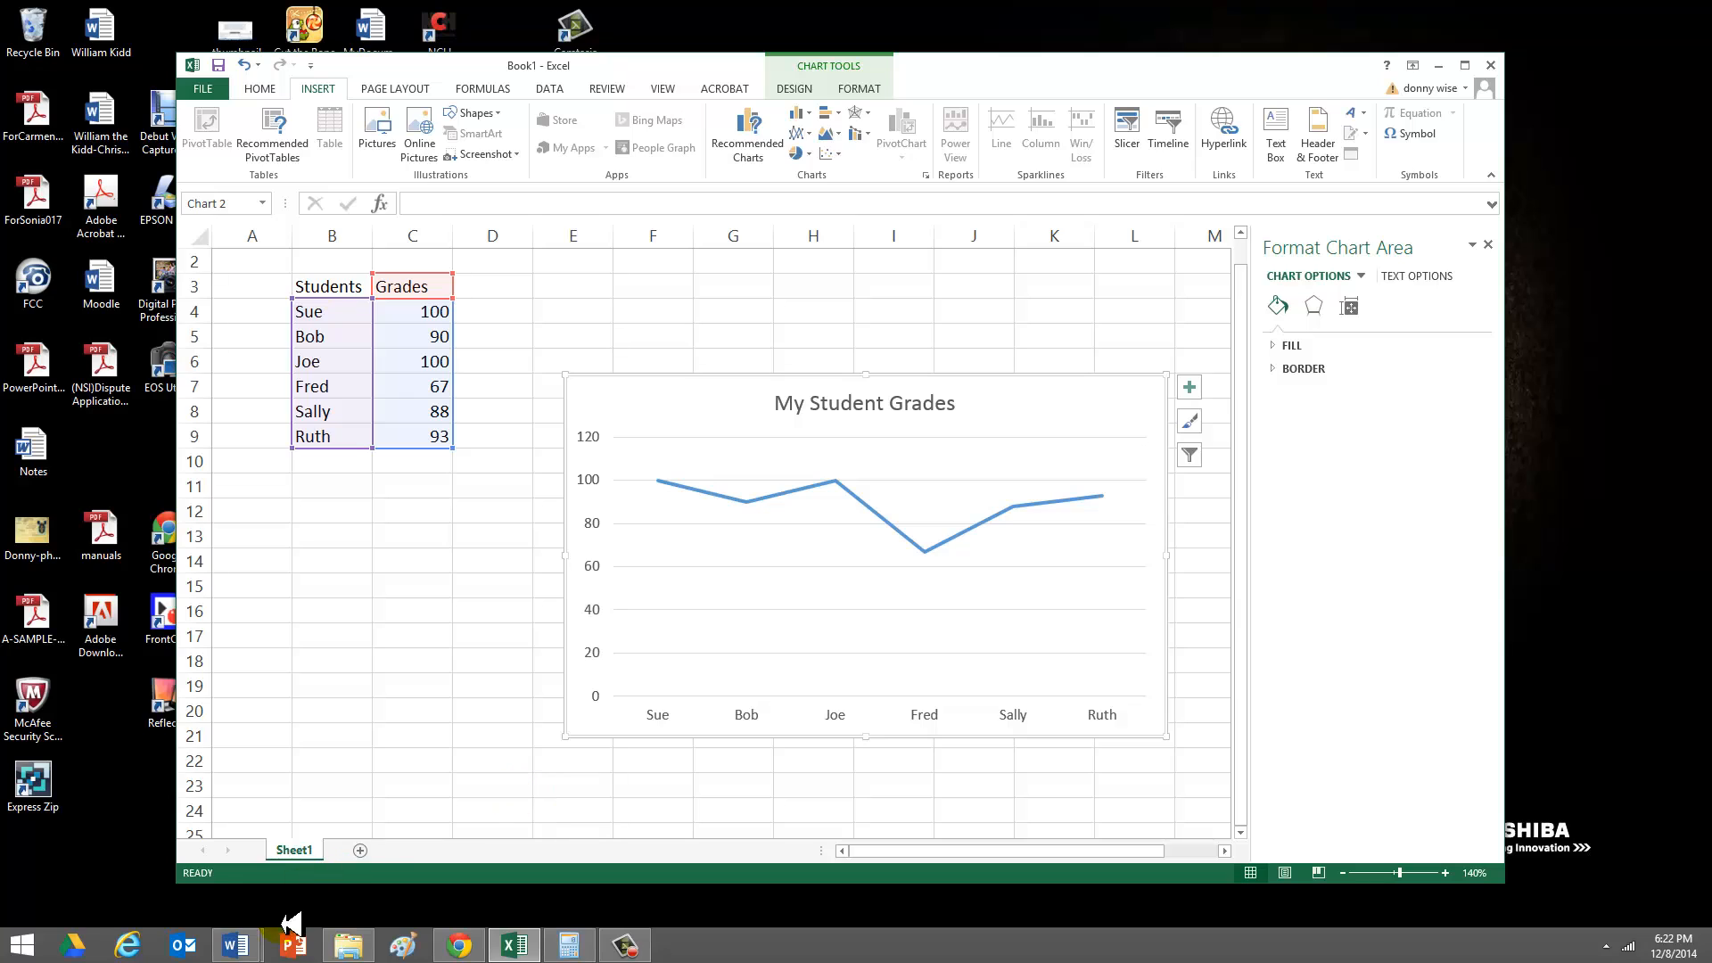
- Create a blank presentation in PowerPoint and switch back to the Book1 workbook in Excel
left_click(297, 946)
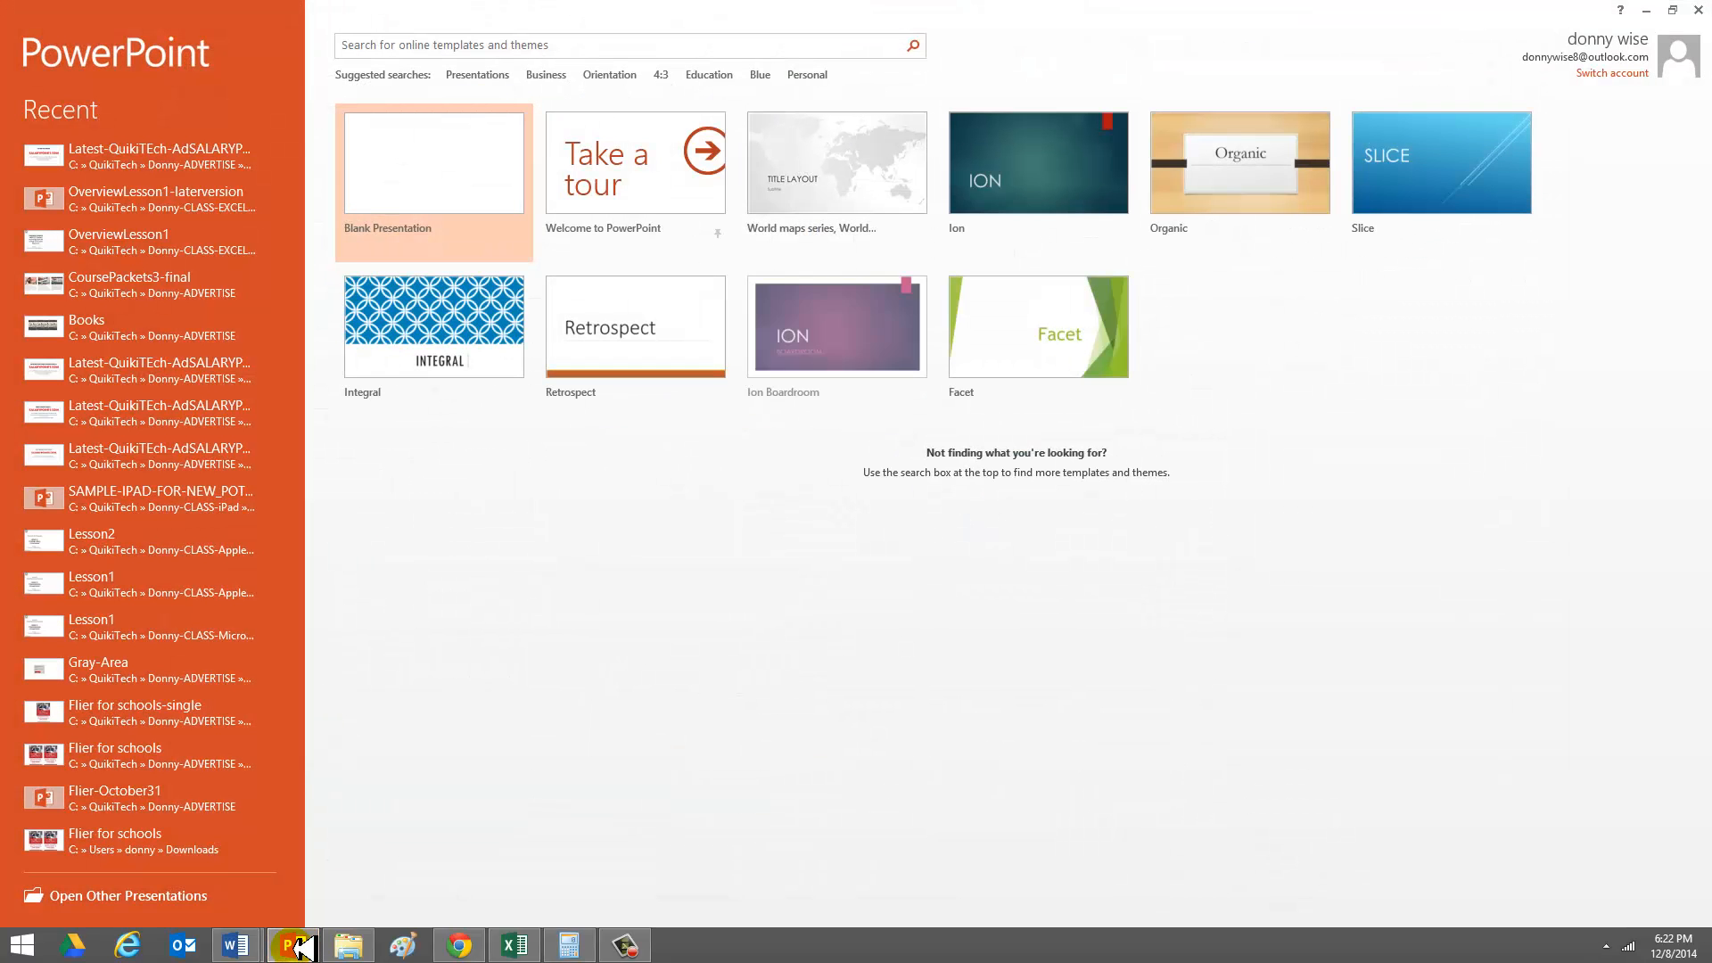
left_click(443, 175)
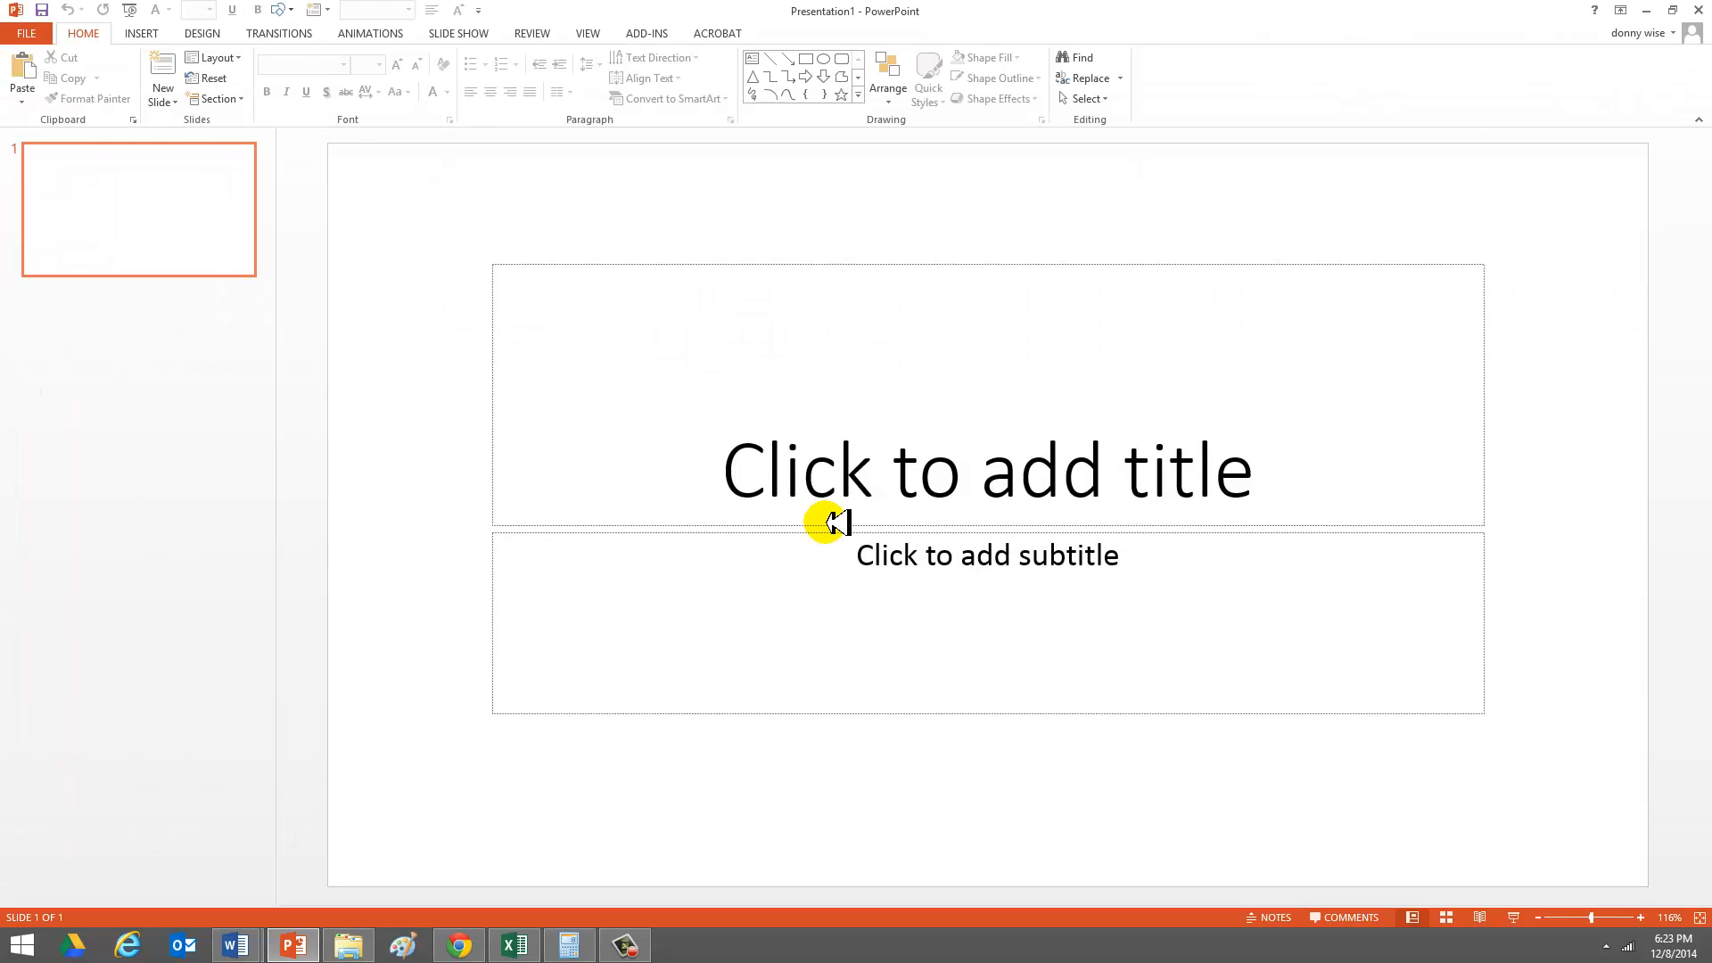
key("alt+Tab")
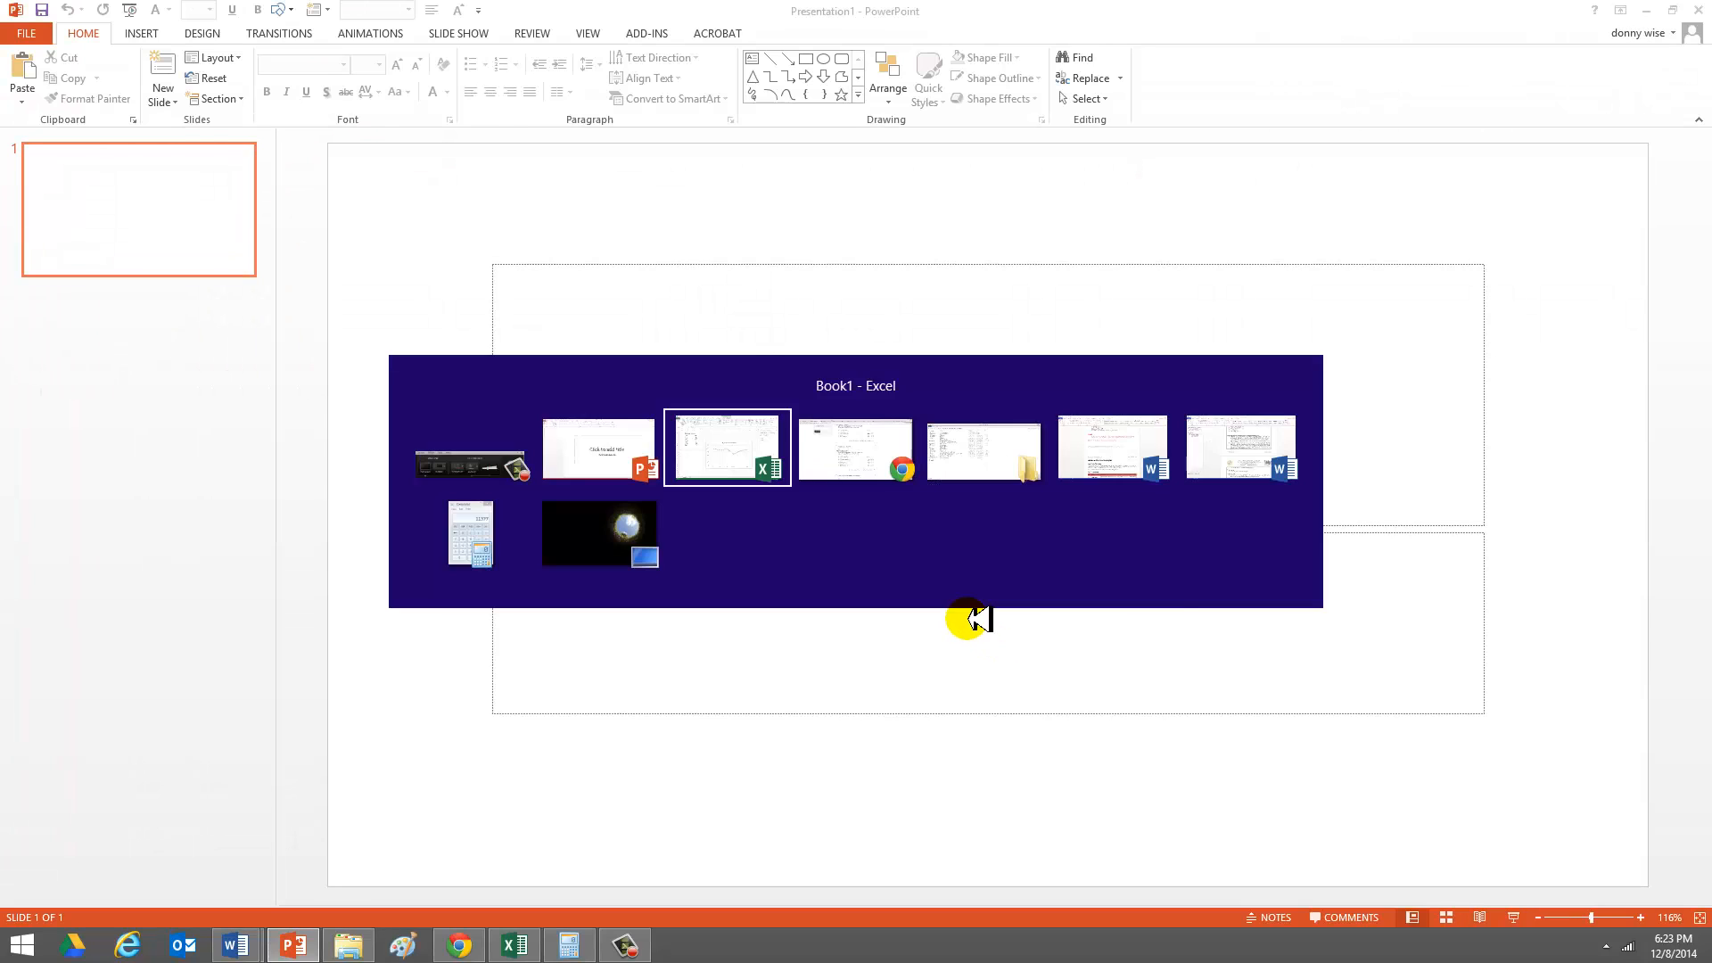